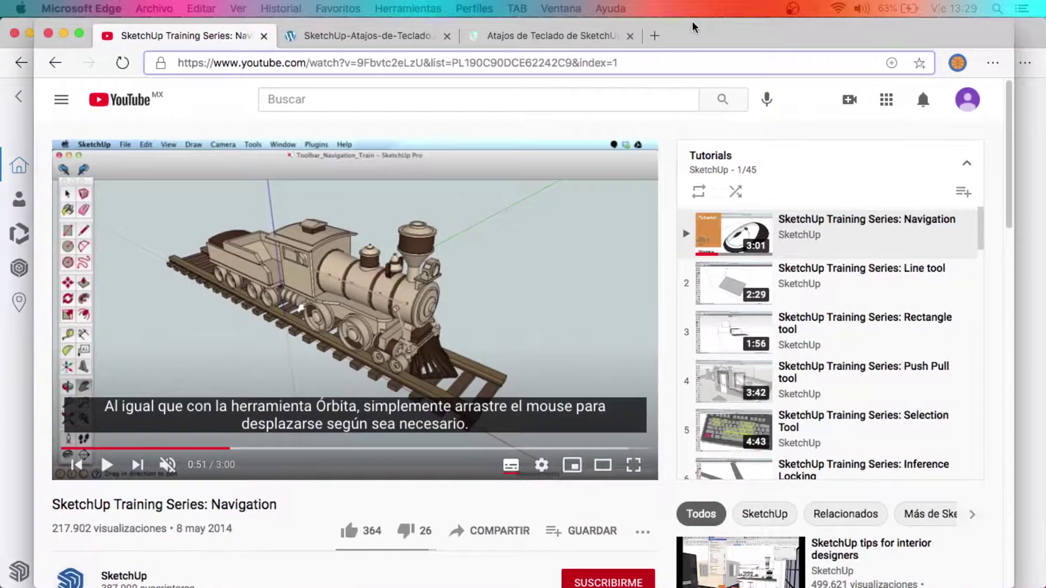
Return to the SketchUp Tutorials playlist of 45 videos, with the Navigation video in the mini-player.
{"action": "left_click", "coordinate": [55, 62]}
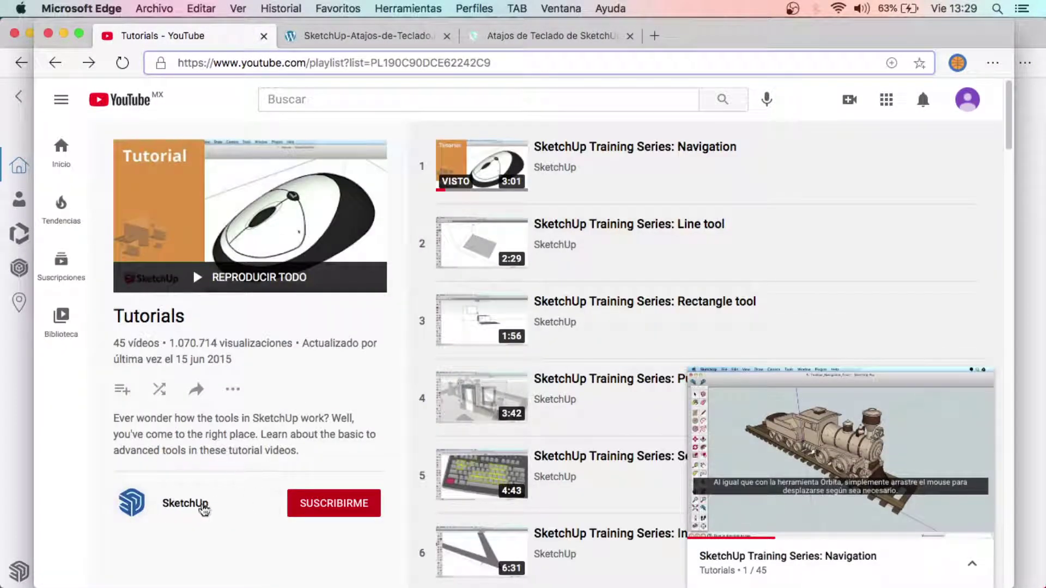
{"action": "scroll", "coordinate": [646, 372], "scroll_direction": "down", "scroll_amount": 8}
{"action": "scroll", "coordinate": [646, 373], "scroll_direction": "up", "scroll_amount": 8}
{"action": "scroll", "coordinate": [573, 362], "scroll_direction": "down", "scroll_amount": 15}
{"action": "scroll", "coordinate": [544, 343], "scroll_direction": "down", "scroll_amount": 10}
{"action": "scroll", "coordinate": [515, 327], "scroll_direction": "down", "scroll_amount": 5}
{"action": "scroll", "coordinate": [515, 327], "scroll_direction": "up", "scroll_amount": 20}
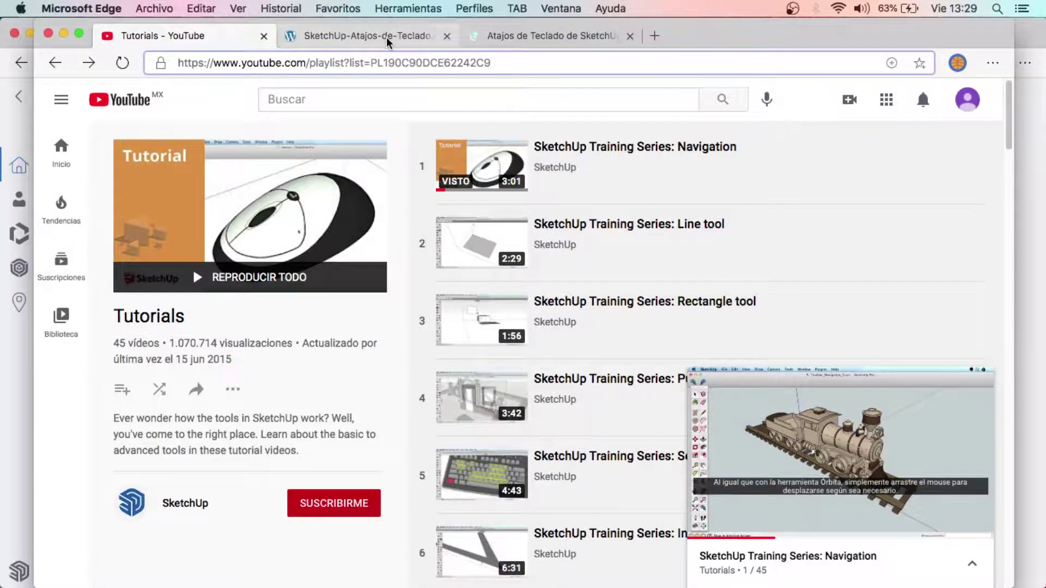
Switch to the SketchUp Madrid 'Atajos de Teclado' article and scroll through it.
{"action": "left_click", "coordinate": [504, 36]}
{"action": "scroll", "coordinate": [442, 294], "scroll_direction": "down", "scroll_amount": 7}
{"action": "scroll", "coordinate": [444, 291], "scroll_direction": "down", "scroll_amount": 3}
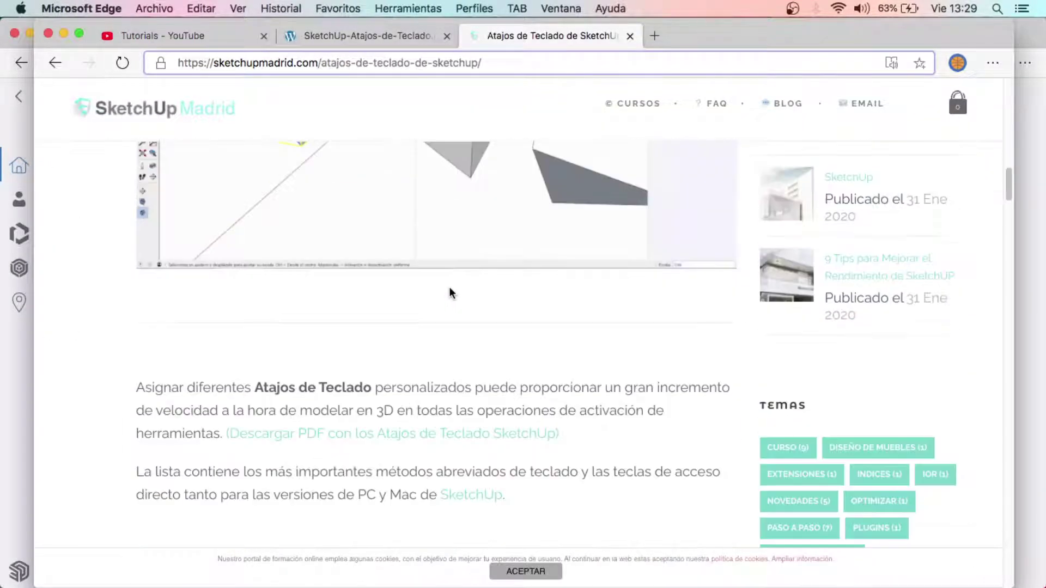
{"action": "scroll", "coordinate": [451, 294], "scroll_direction": "down", "scroll_amount": 5}
{"action": "scroll", "coordinate": [450, 299], "scroll_direction": "up", "scroll_amount": 10}
{"action": "scroll", "coordinate": [382, 251], "scroll_direction": "up", "scroll_amount": 5}
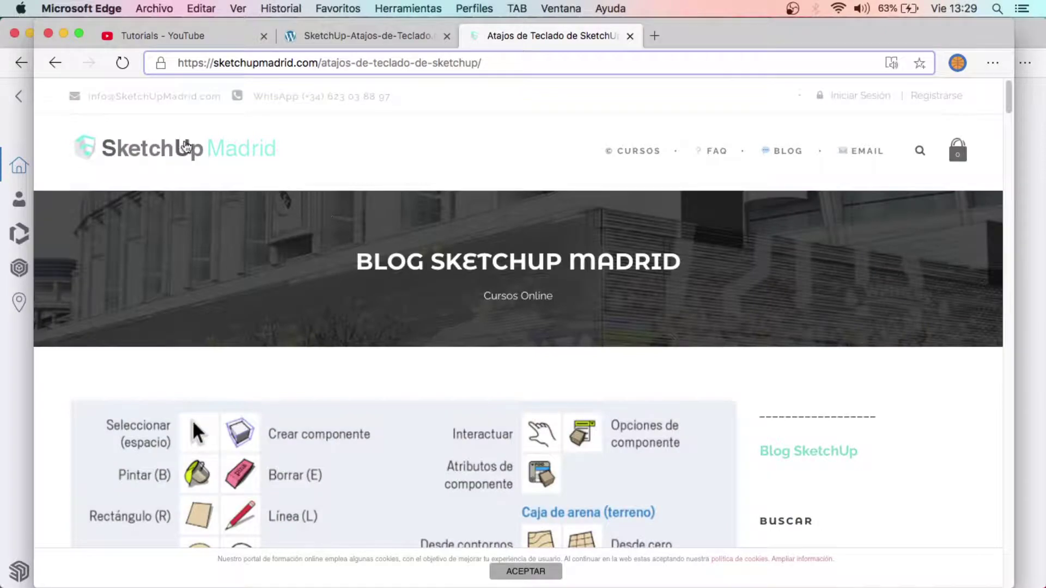
Finish reading the article and bring up the 'Guía de referencia rápida de SketchUp' PDF.
{"action": "scroll", "coordinate": [321, 314], "scroll_direction": "down", "scroll_amount": 5}
{"action": "scroll", "coordinate": [320, 316], "scroll_direction": "down", "scroll_amount": 5}
{"action": "scroll", "coordinate": [320, 317], "scroll_direction": "down", "scroll_amount": 5}
{"action": "scroll", "coordinate": [322, 319], "scroll_direction": "up", "scroll_amount": 5}
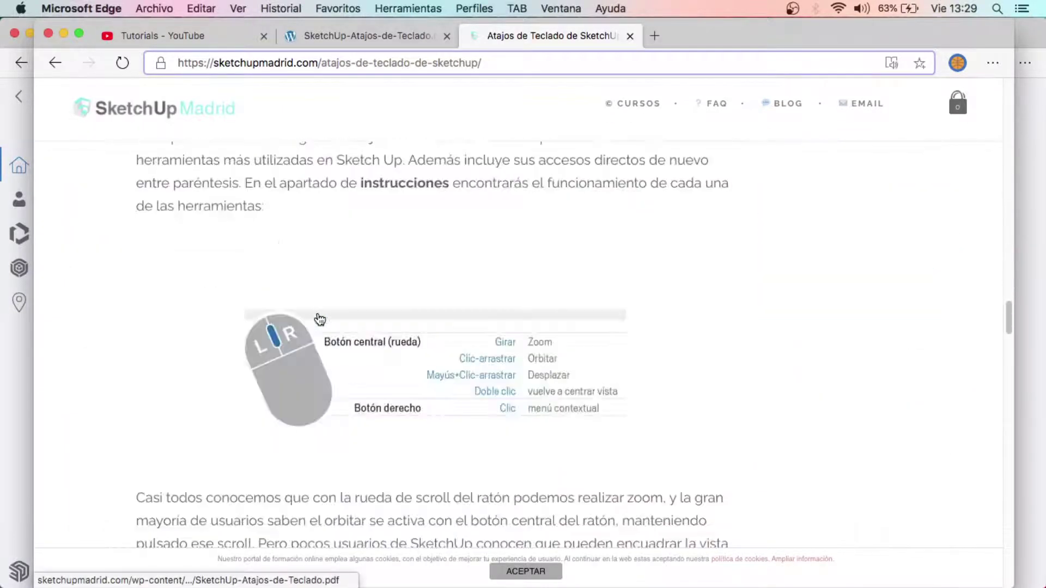
{"action": "scroll", "coordinate": [355, 324], "scroll_direction": "down", "scroll_amount": 8}
{"action": "scroll", "coordinate": [382, 327], "scroll_direction": "up", "scroll_amount": 4}
{"action": "scroll", "coordinate": [402, 331], "scroll_direction": "up", "scroll_amount": 5}
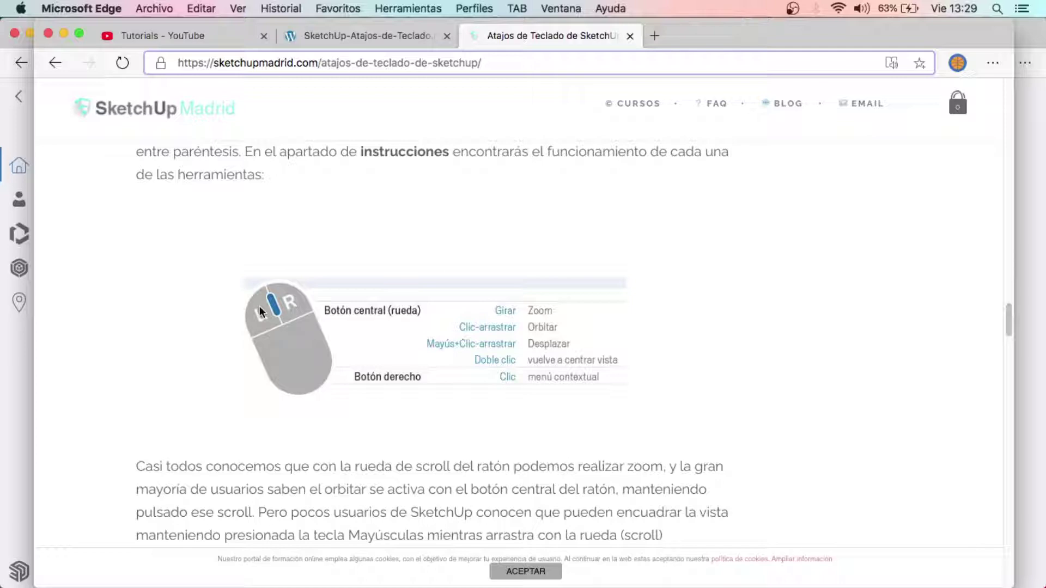
{"action": "left_click", "coordinate": [362, 37]}
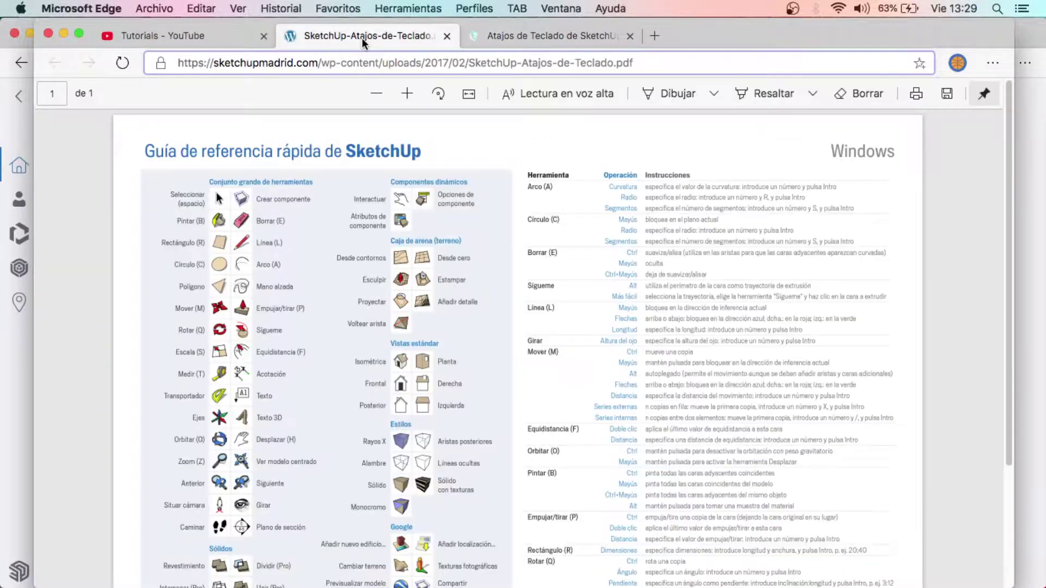
{"action": "left_click", "coordinate": [551, 34]}
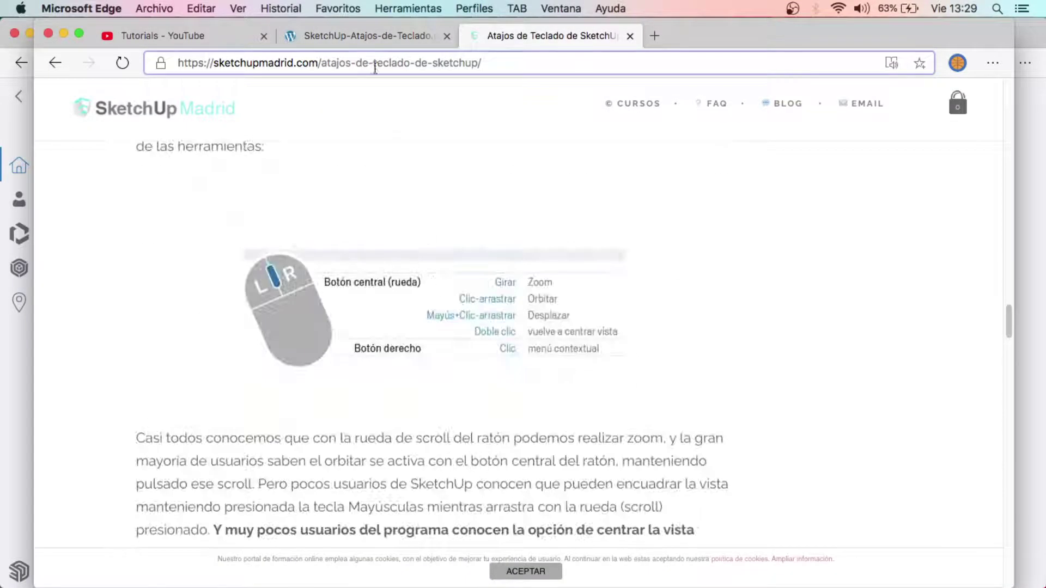
{"action": "left_click", "coordinate": [372, 34]}
{"action": "scroll", "coordinate": [548, 271], "scroll_direction": "down", "scroll_amount": 3}
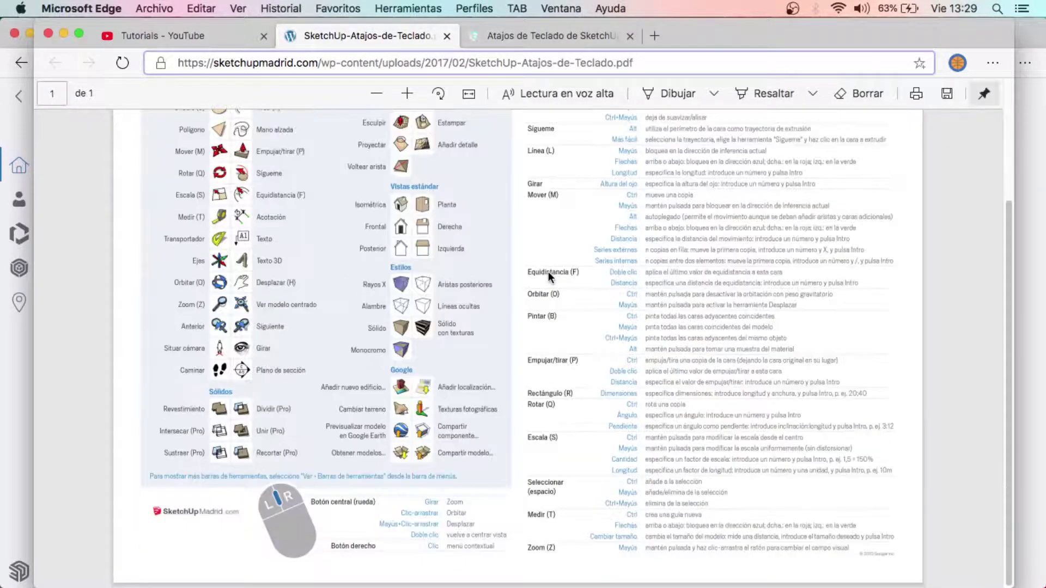
{"action": "scroll", "coordinate": [307, 268], "scroll_direction": "up", "scroll_amount": 3}
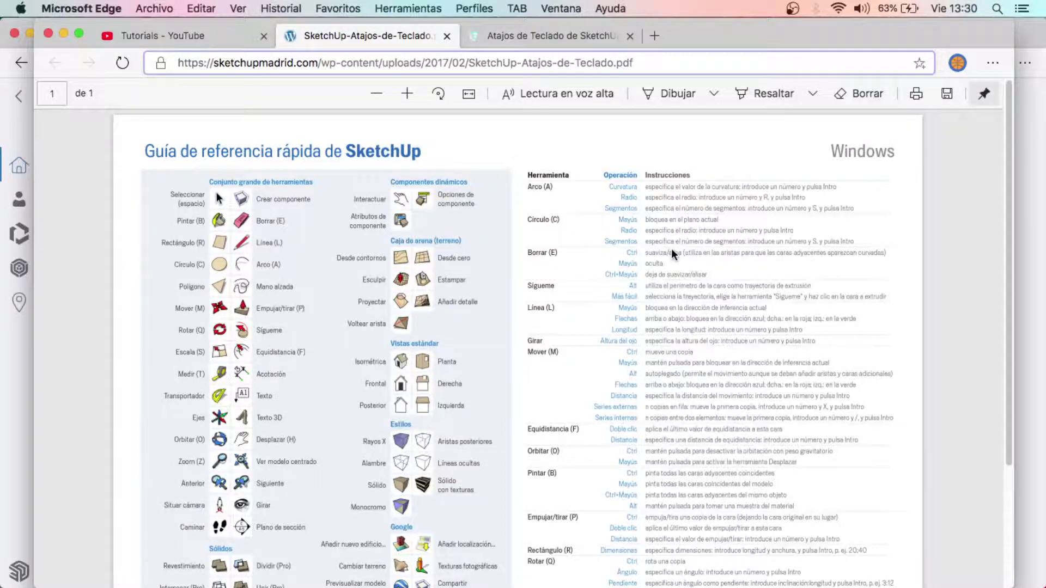
{"action": "scroll", "coordinate": [671, 248], "scroll_direction": "down", "scroll_amount": 3}
{"action": "scroll", "coordinate": [671, 248], "scroll_direction": "up", "scroll_amount": 3}
Minimize the Edge PDF window and bring up the desktop SketchUp welcome window's templates.
{"action": "left_click", "coordinate": [63, 34]}
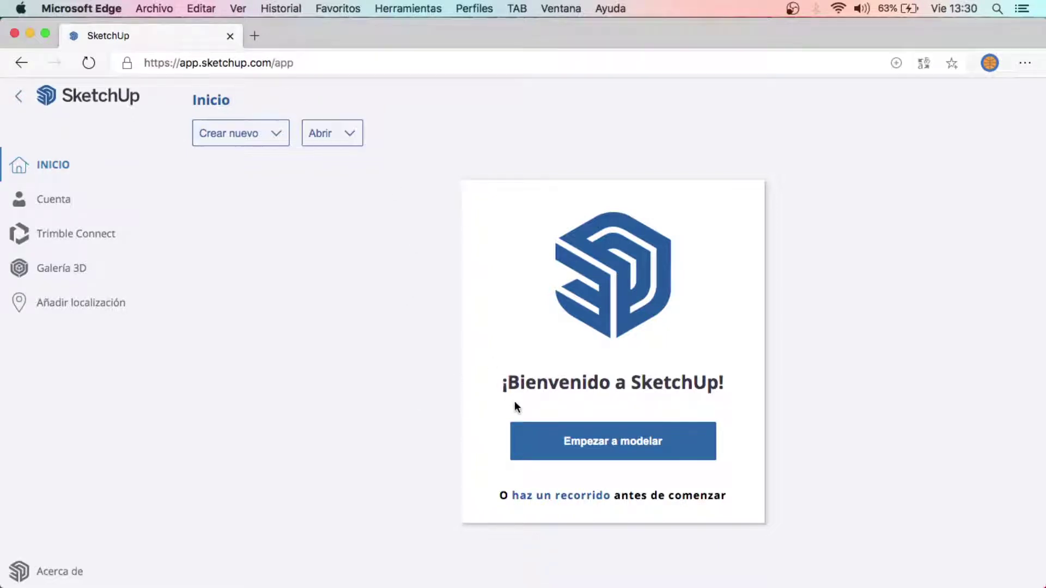
{"action": "left_click", "coordinate": [564, 562]}
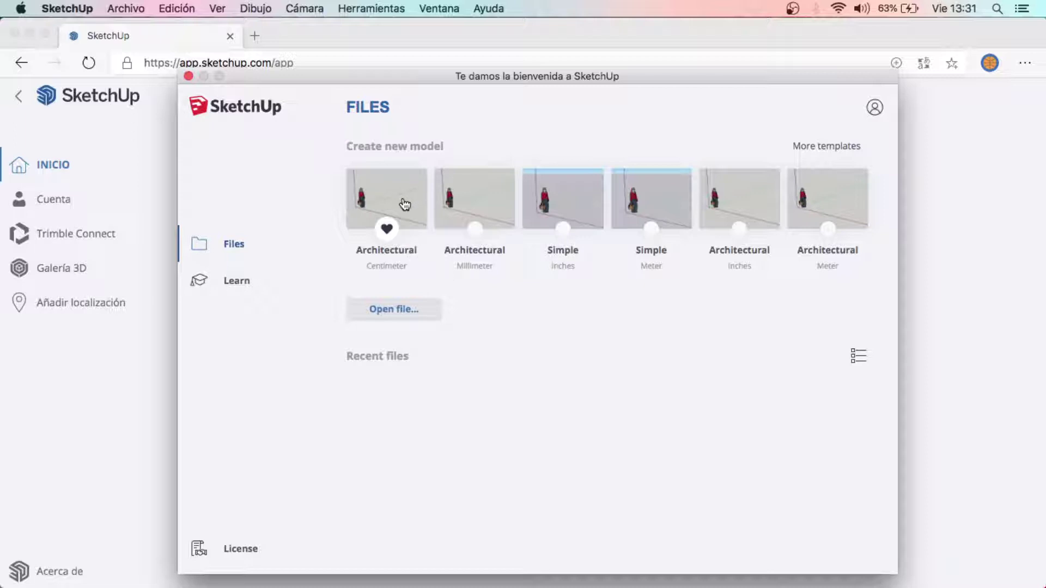
Close the desktop SketchUp welcome window and show the web app's 'Crear nuevo' simple templates.
{"action": "left_click", "coordinate": [403, 199]}
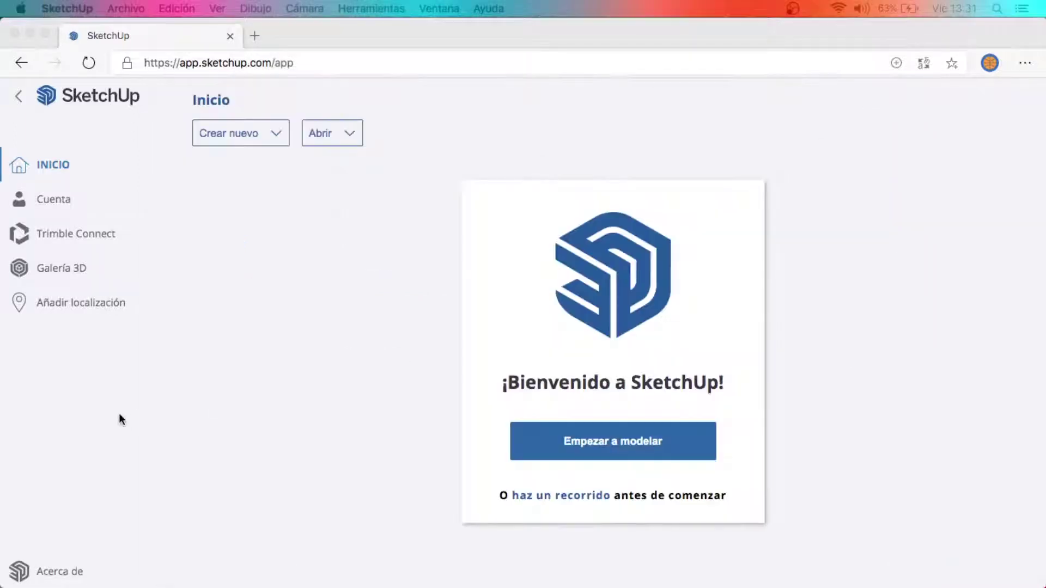
{"action": "left_click", "coordinate": [241, 388]}
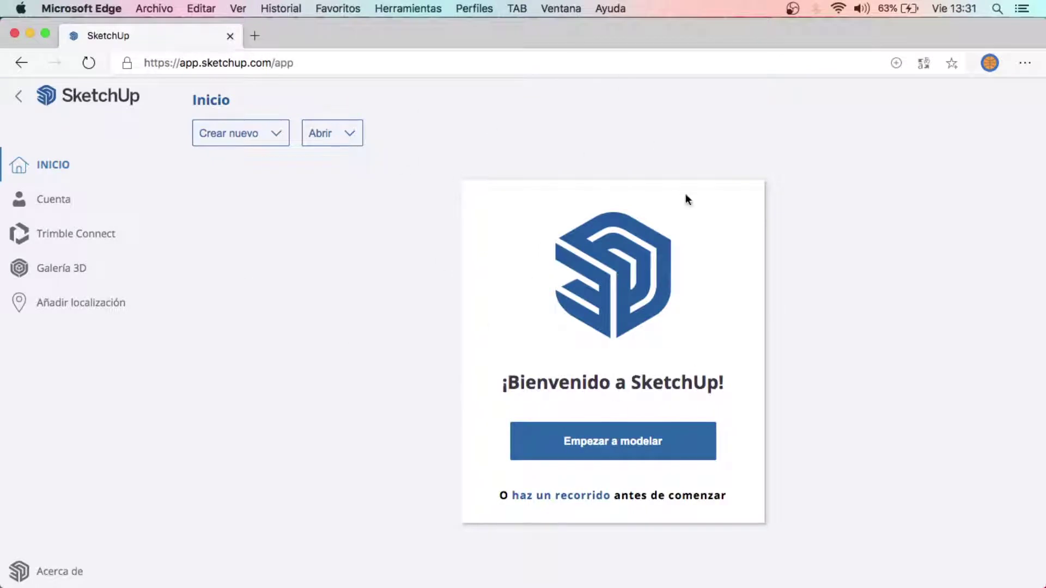
{"action": "left_click", "coordinate": [272, 133]}
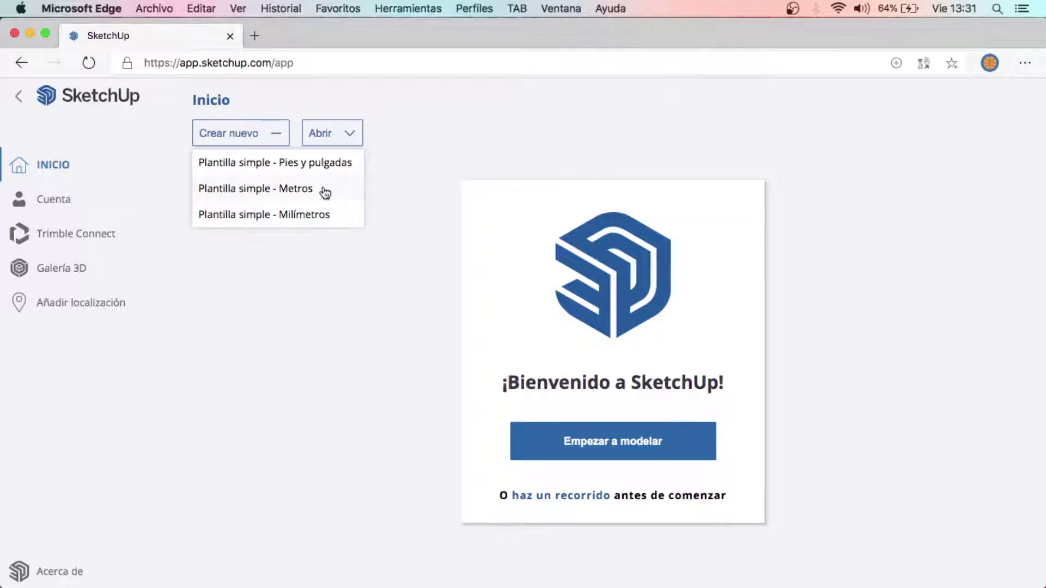
Start a new model from 'Plantilla simple - Metros' and orbit around the scale figure.
{"action": "left_click", "coordinate": [325, 189]}
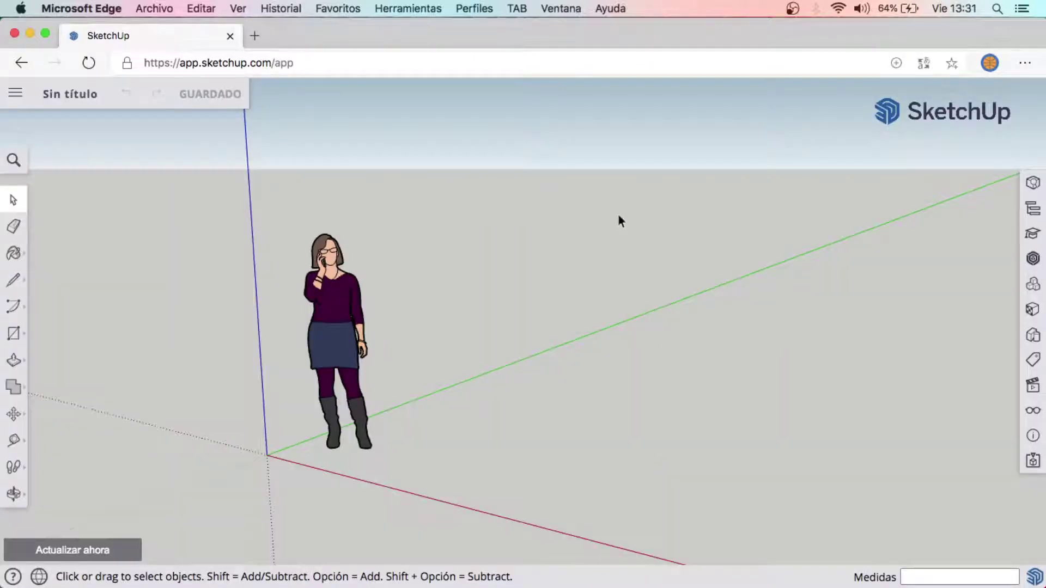
{"action": "middle_click_drag", "start_coordinate": [589, 275], "coordinate": [603, 271]}
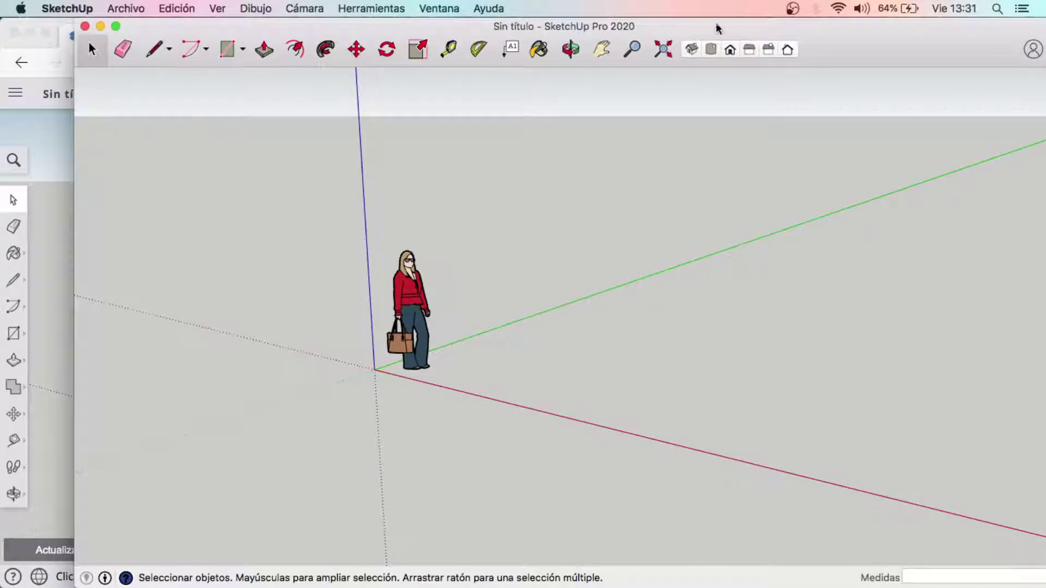
{"action": "left_click_drag", "start_coordinate": [718, 28], "coordinate": [685, 22]}
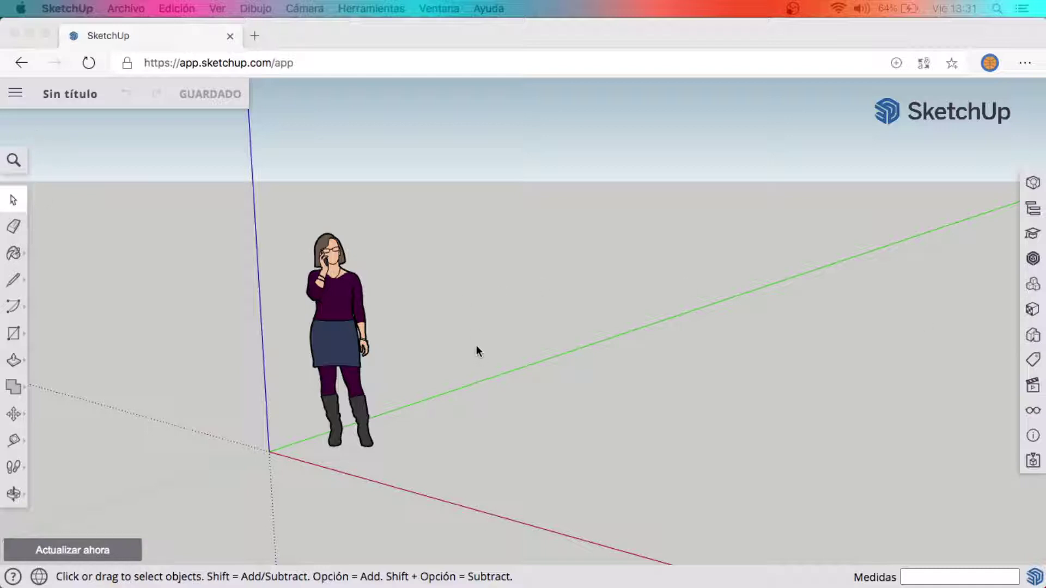
{"action": "key", "text": "o"}
{"action": "mouse_move", "coordinate": [469, 333]}
{"action": "left_mouse_down"}
{"action": "mouse_move", "coordinate": [551, 367]}
{"action": "mouse_move", "coordinate": [428, 325]}
{"action": "mouse_move", "coordinate": [397, 362]}
{"action": "mouse_move", "coordinate": [486, 367]}
{"action": "left_mouse_up"}
{"action": "key", "text": "space"}
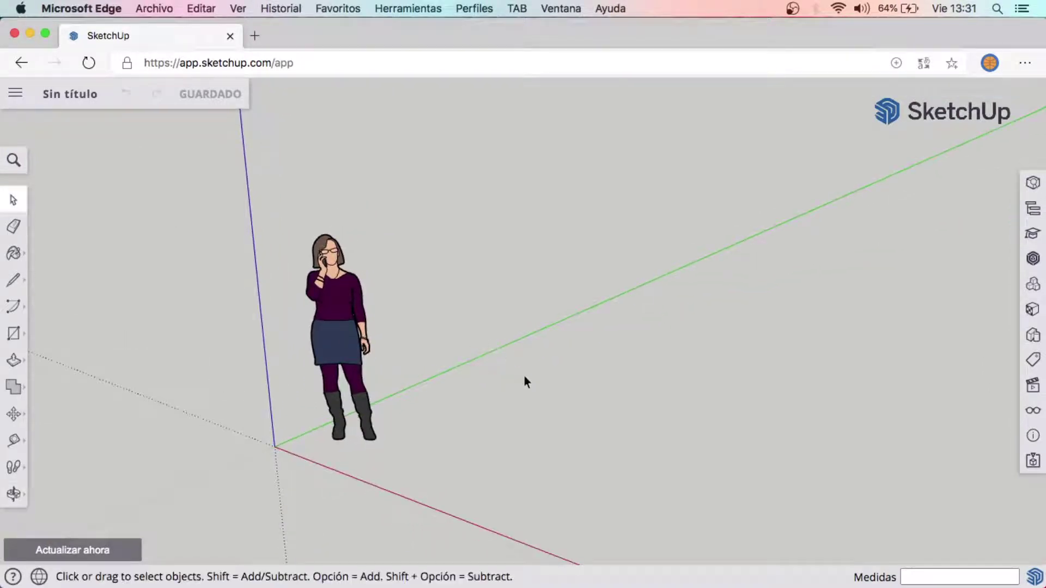
Draw a 1 by 1 rectangle beside the scale figure, then undo it.
{"action": "left_click", "coordinate": [12, 335]}
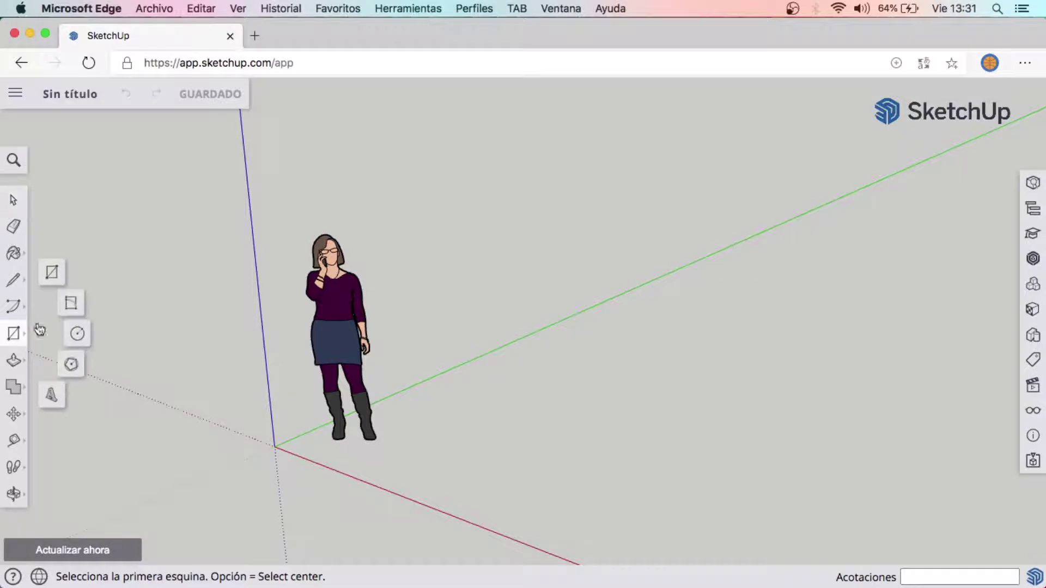
{"action": "left_click", "coordinate": [51, 267]}
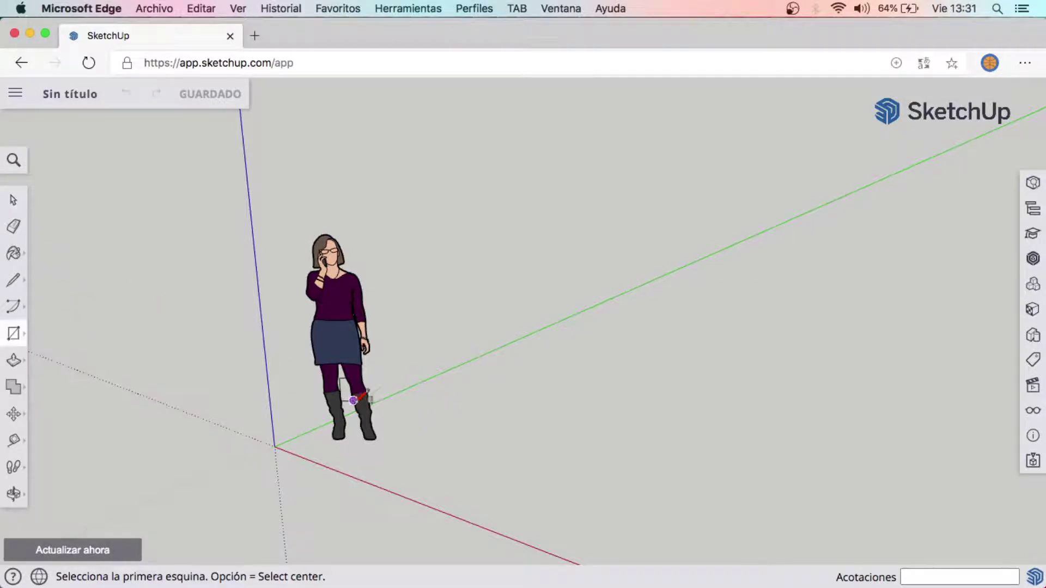
{"action": "middle_click_drag", "start_coordinate": [359, 396], "coordinate": [439, 432]}
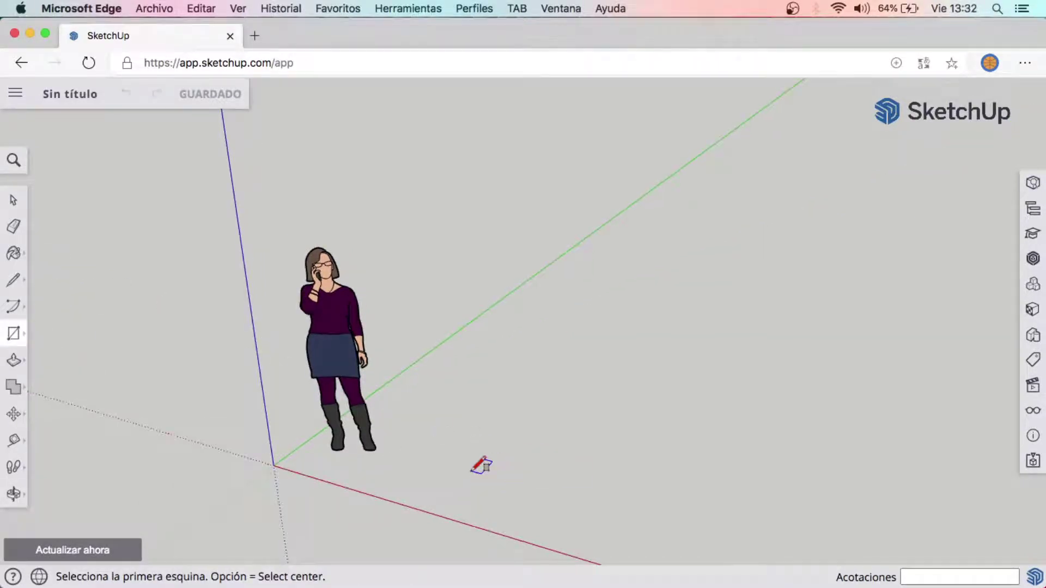
{"action": "left_click", "coordinate": [430, 445]}
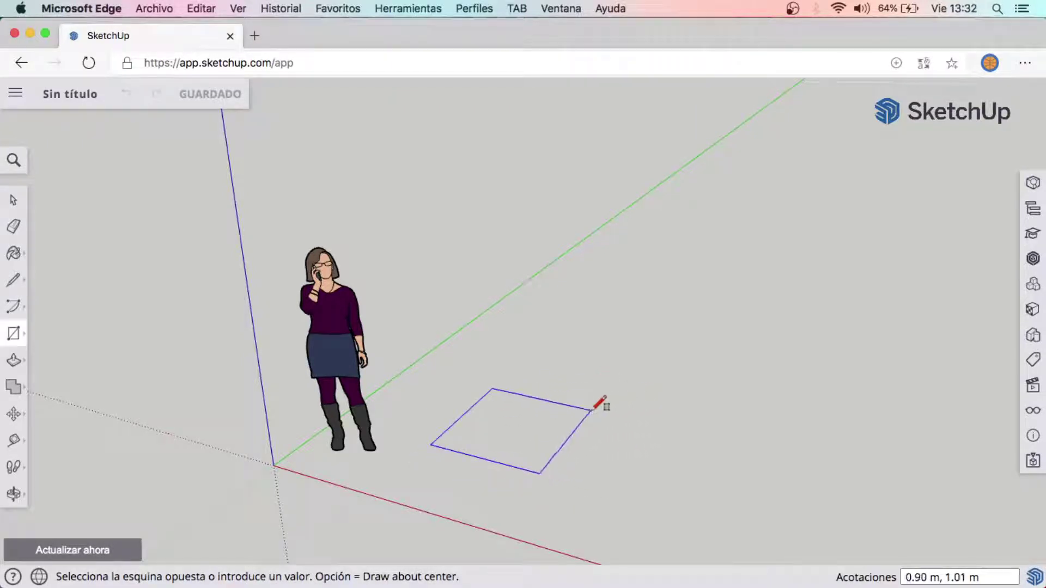
{"action": "type", "text": "1"}
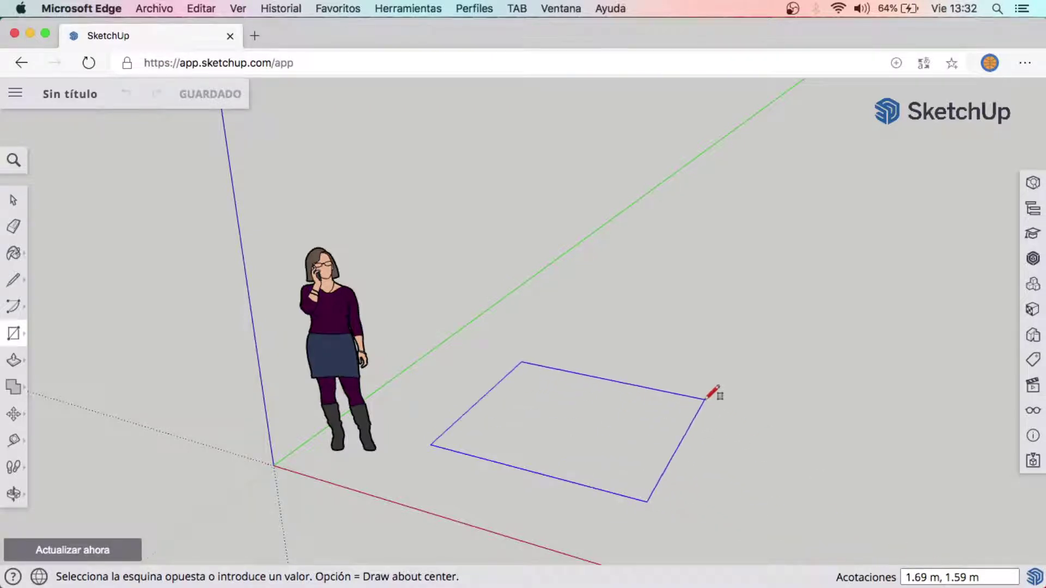
{"action": "type", "text": "1,"}
{"action": "key", "text": "Return"}
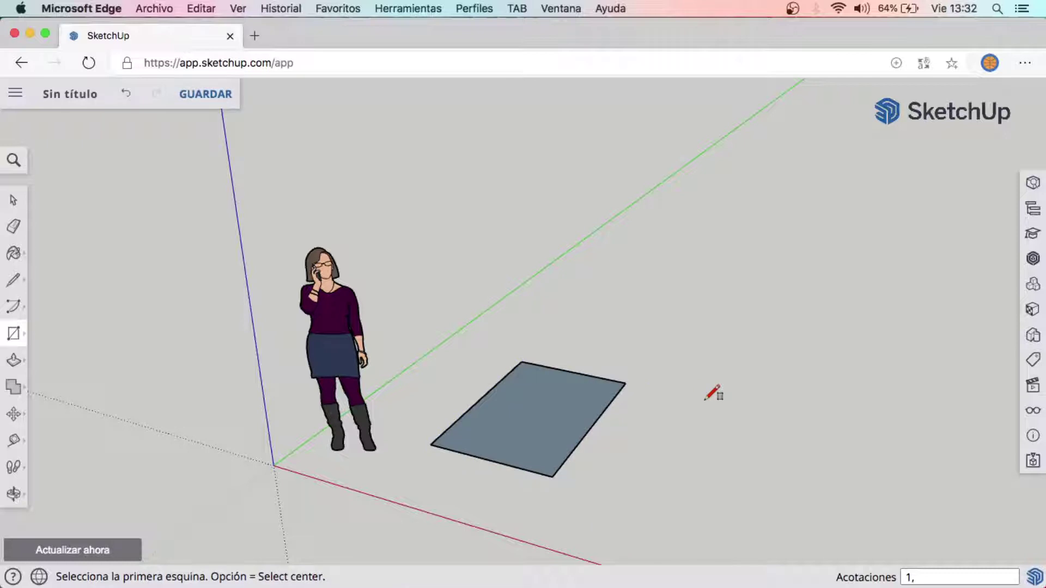
{"action": "key", "text": "alt+z"}
{"action": "key", "text": "ctrl+z"}
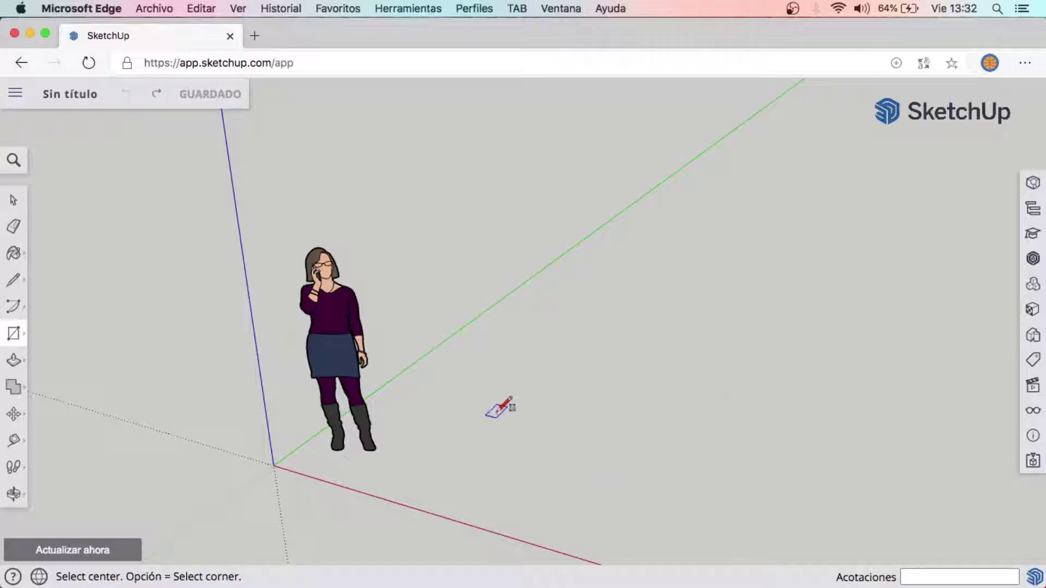
Redraw the 1 m square face from its centre on the ground beside the figure.
{"action": "left_click", "coordinate": [496, 408]}
{"action": "key", "text": "Escape"}
{"action": "left_click", "coordinate": [645, 429]}
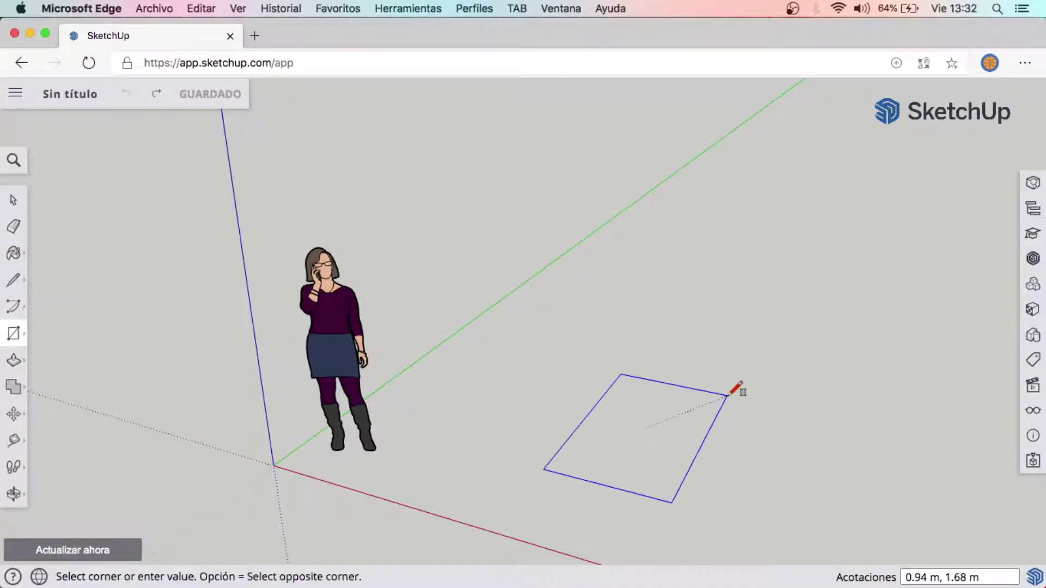
{"action": "type", "text": "1,1"}
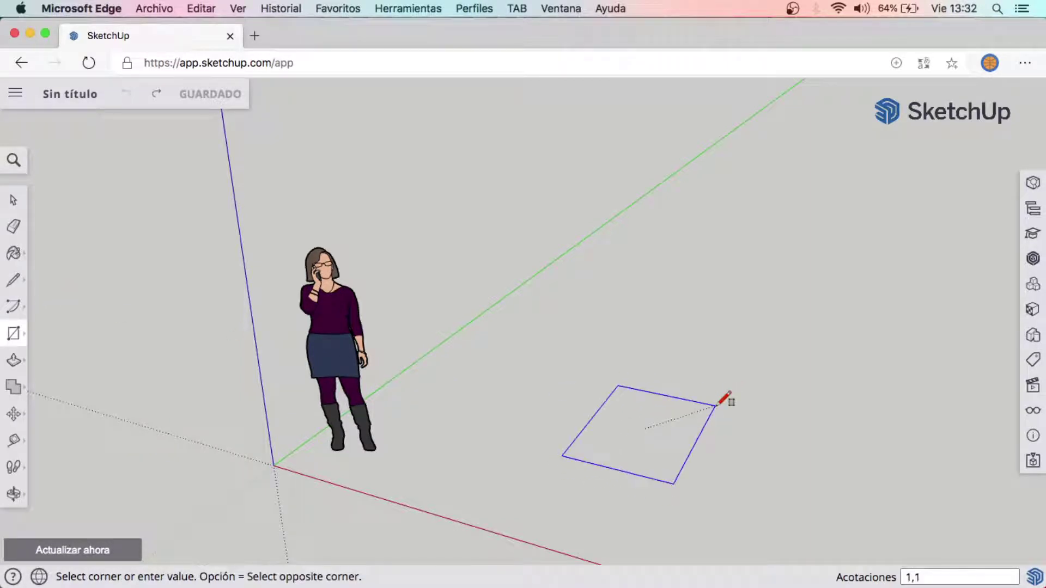
{"action": "key", "text": "Return"}
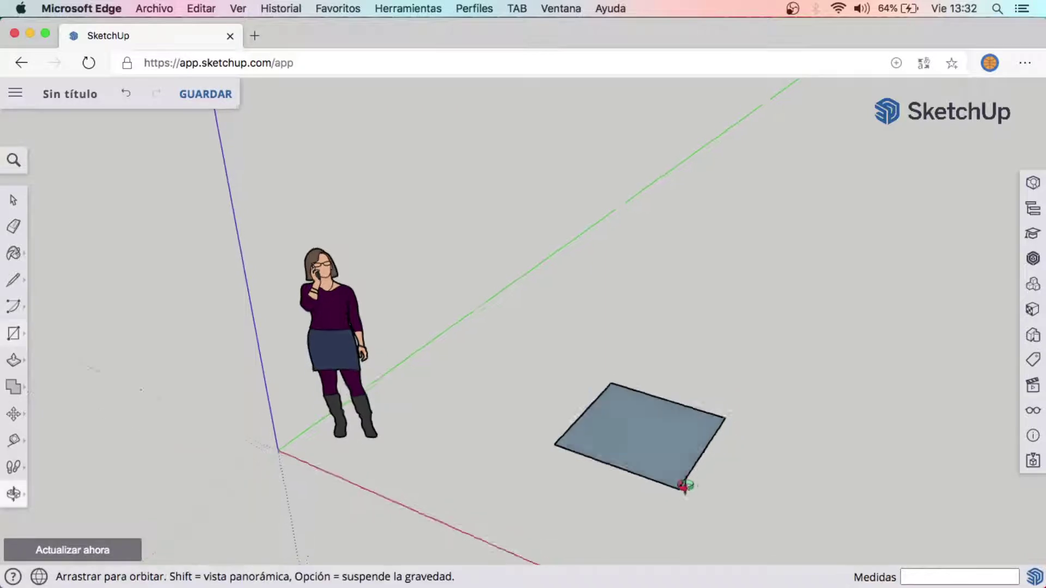
{"action": "mouse_move", "coordinate": [717, 406]}
{"action": "middle_mouse_down"}
{"action": "mouse_move", "coordinate": [626, 500]}
{"action": "mouse_move", "coordinate": [567, 509]}
{"action": "middle_mouse_up"}
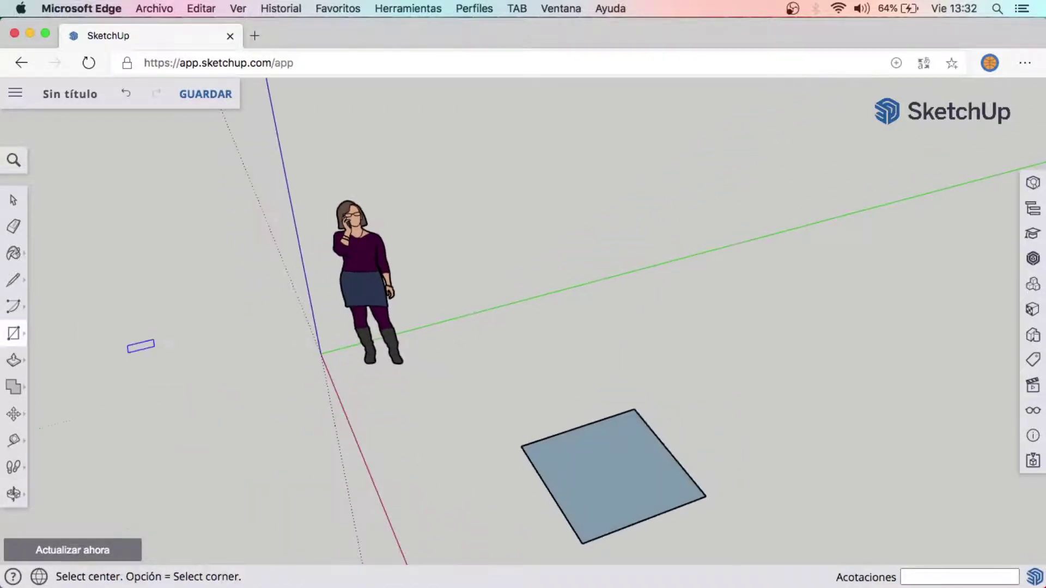
Push/Pull the square face up 1 m into a cube, then return to Select.
{"action": "left_click", "coordinate": [20, 359]}
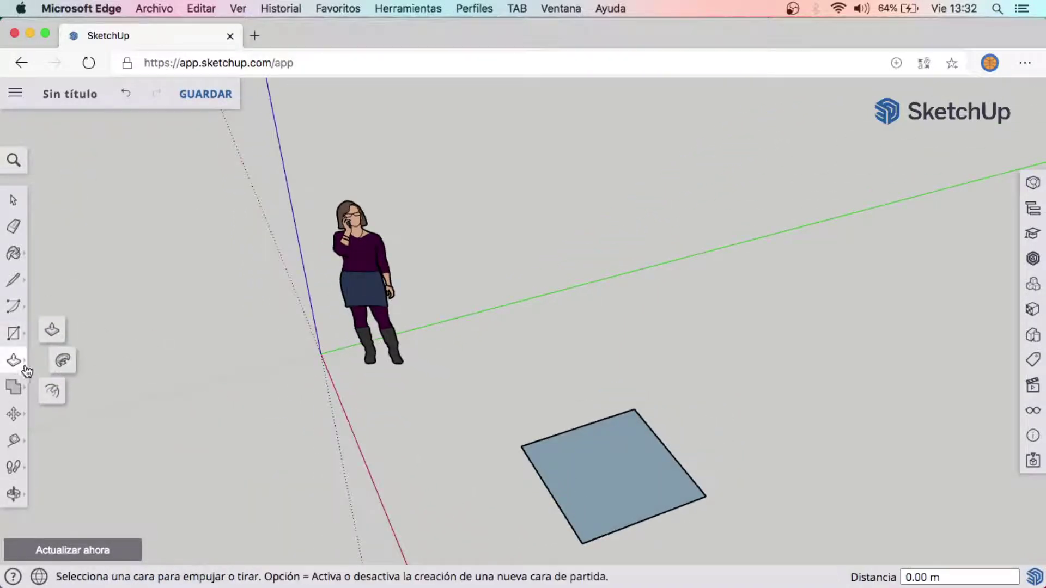
{"action": "middle_click_drag", "start_coordinate": [550, 406], "coordinate": [654, 355]}
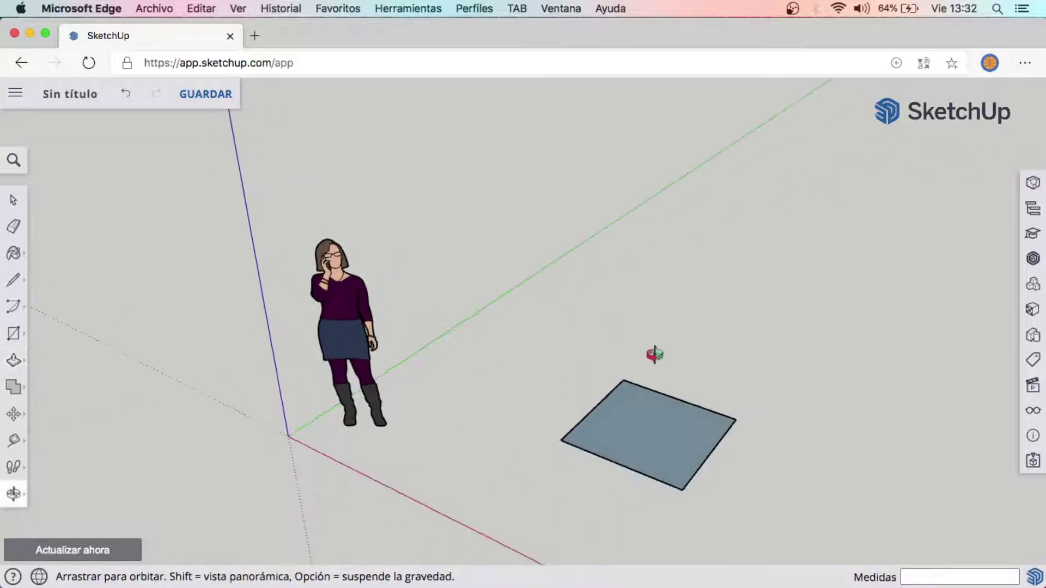
{"action": "left_click_drag", "start_coordinate": [649, 444], "coordinate": [659, 395]}
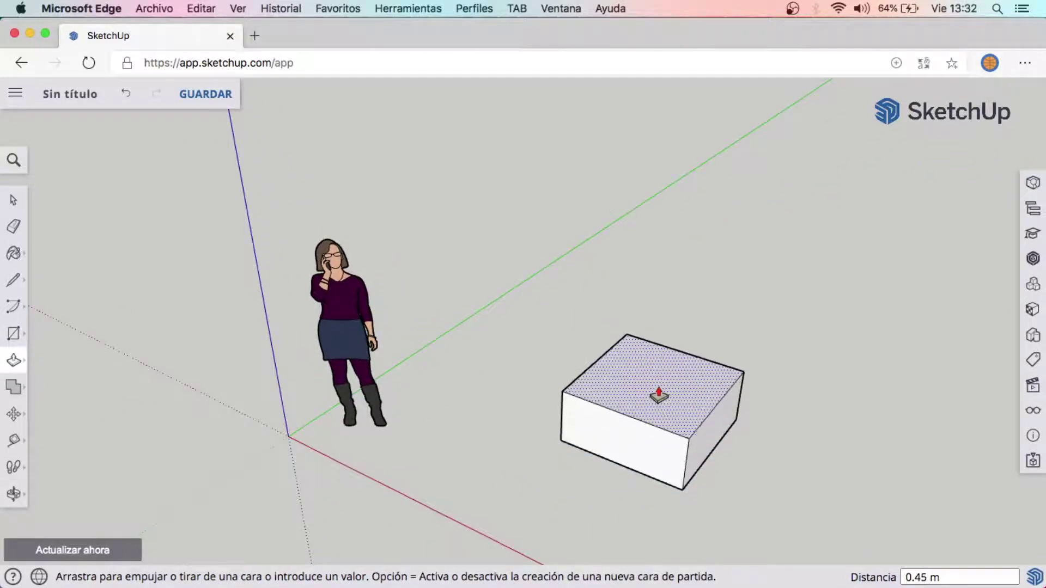
{"action": "type", "text": "1"}
{"action": "key", "text": "Return"}
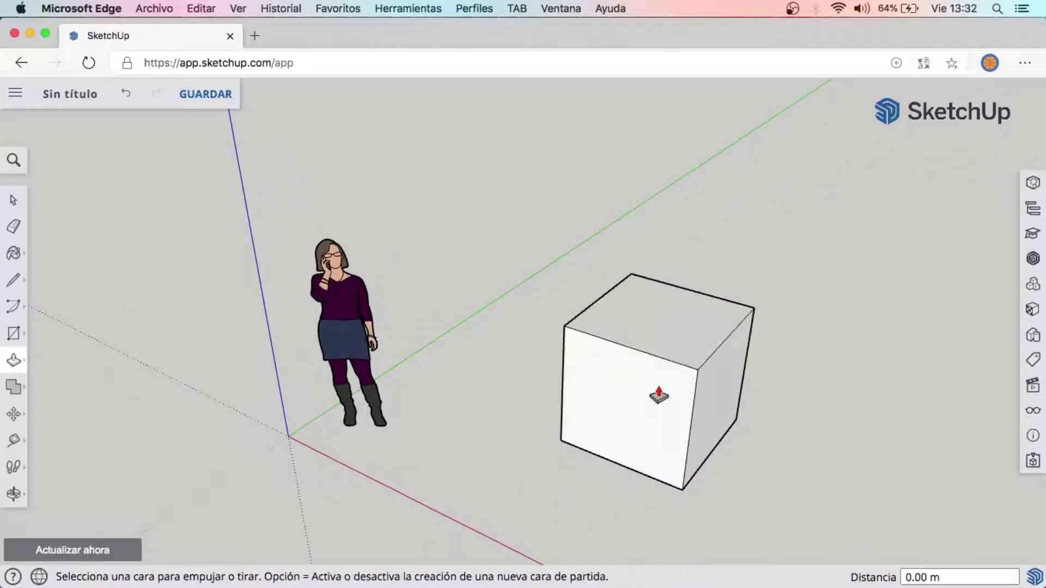
{"action": "middle_click_drag", "start_coordinate": [662, 395], "coordinate": [460, 303]}
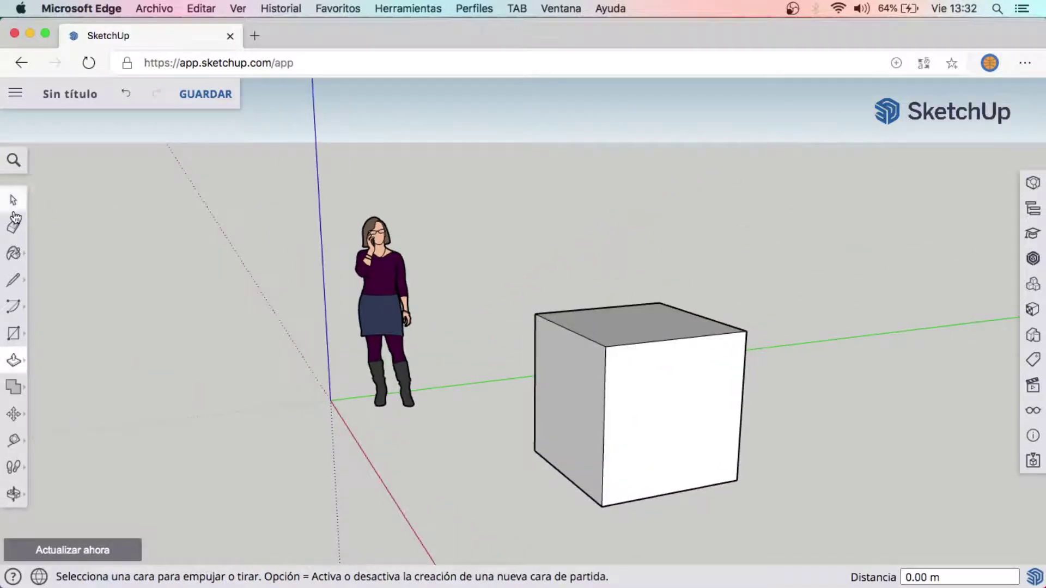
{"action": "key", "text": "space"}
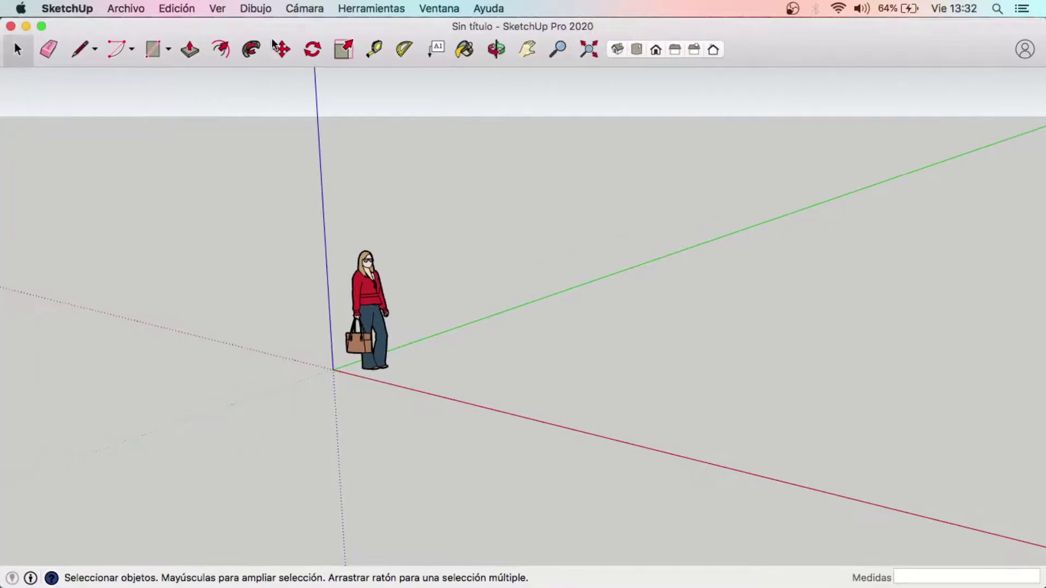
Draw a 100 by 100 cm square on the ground beside the scale figure.
{"action": "left_click", "coordinate": [152, 50]}
{"action": "mouse_move", "coordinate": [554, 388]}
{"action": "middle_mouse_down"}
{"action": "mouse_move", "coordinate": [435, 376]}
{"action": "mouse_move", "coordinate": [474, 369]}
{"action": "middle_mouse_up"}
{"action": "scroll", "coordinate": [474, 370], "scroll_direction": "up", "scroll_amount": 2}
{"action": "left_click", "coordinate": [415, 345]}
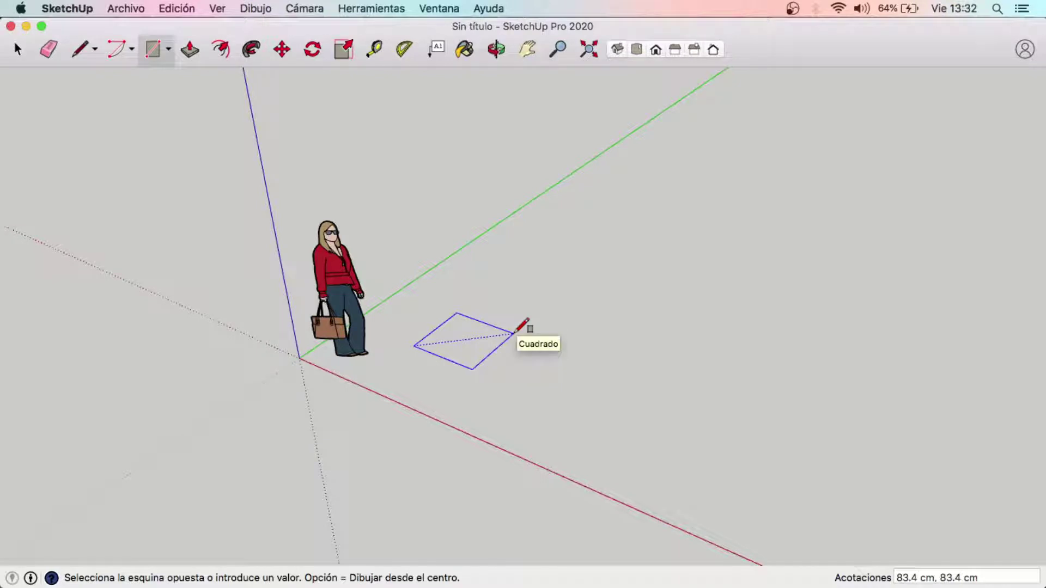
{"action": "type", "text": "100,1"}
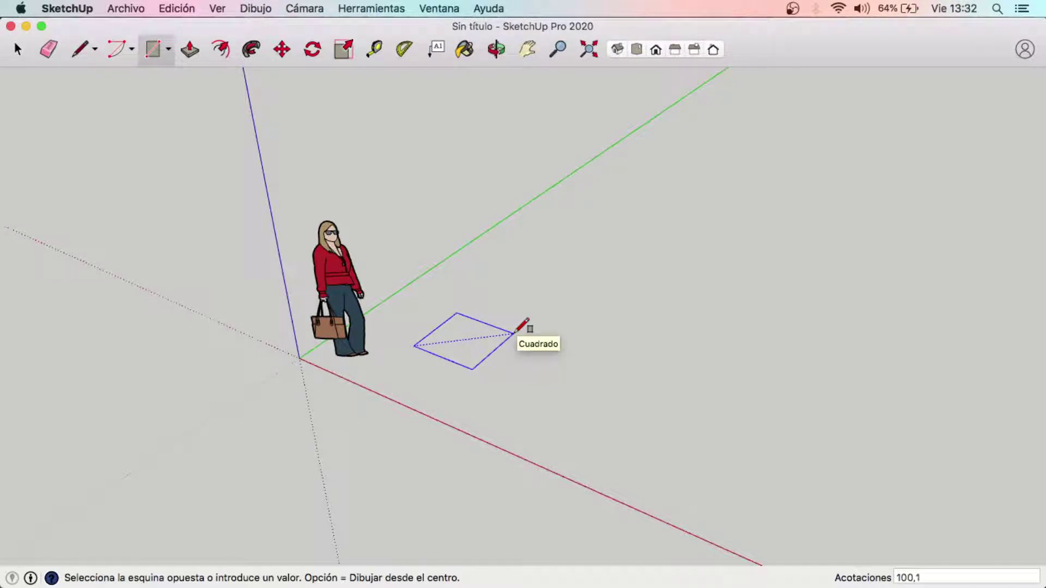
{"action": "key", "text": "Return"}
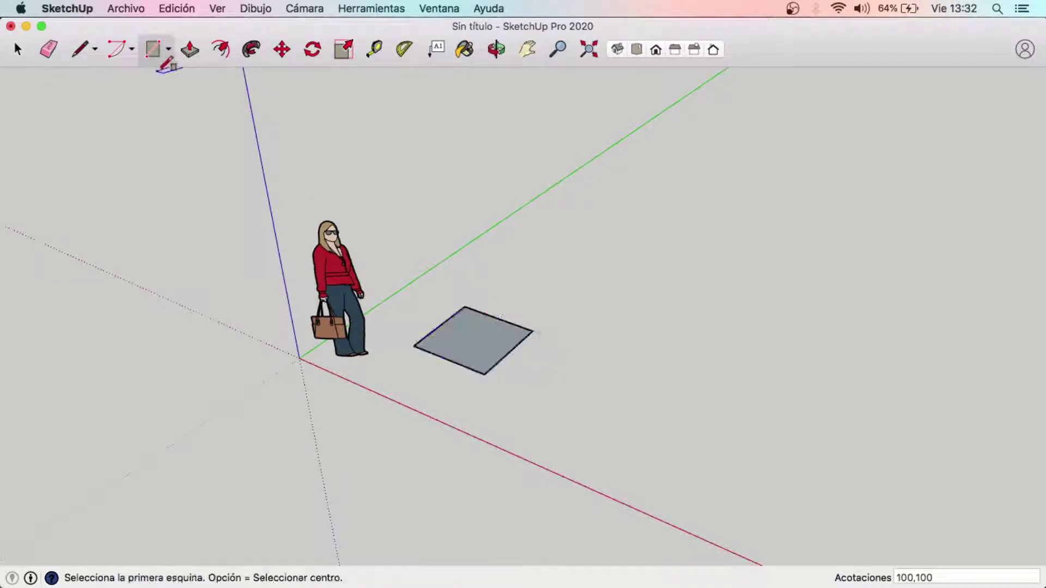
Push/Pull the square up 100 cm into a cube and return to Select.
{"action": "left_click", "coordinate": [194, 54]}
{"action": "left_click", "coordinate": [482, 339]}
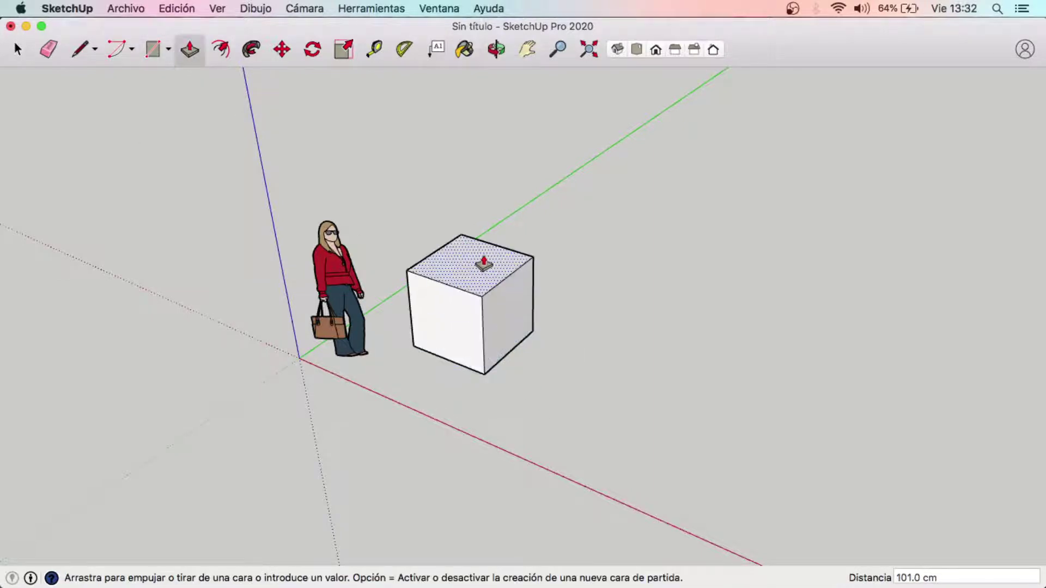
{"action": "type", "text": "100"}
{"action": "key", "text": "Return"}
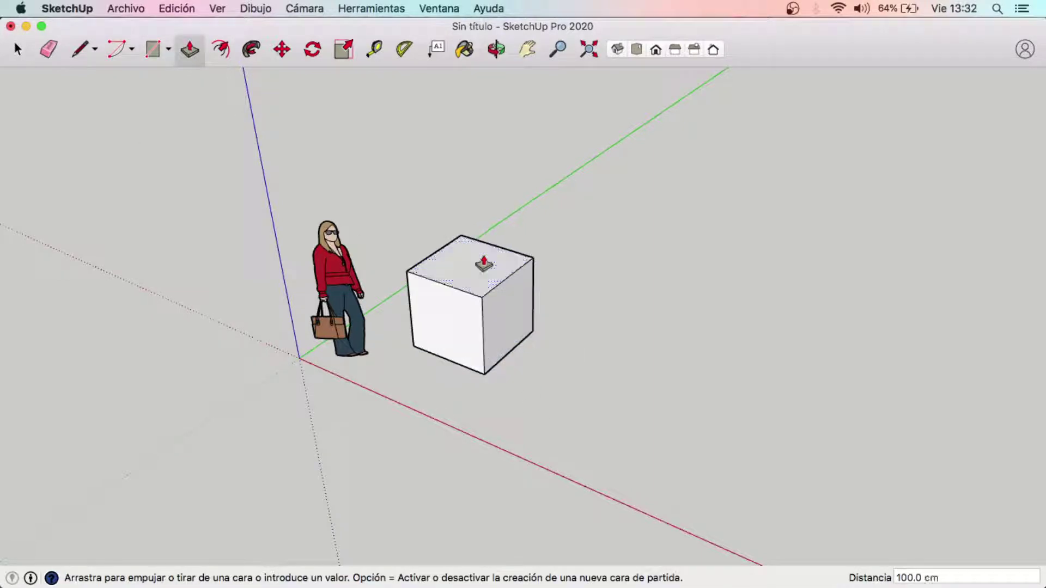
{"action": "left_click", "coordinate": [17, 47]}
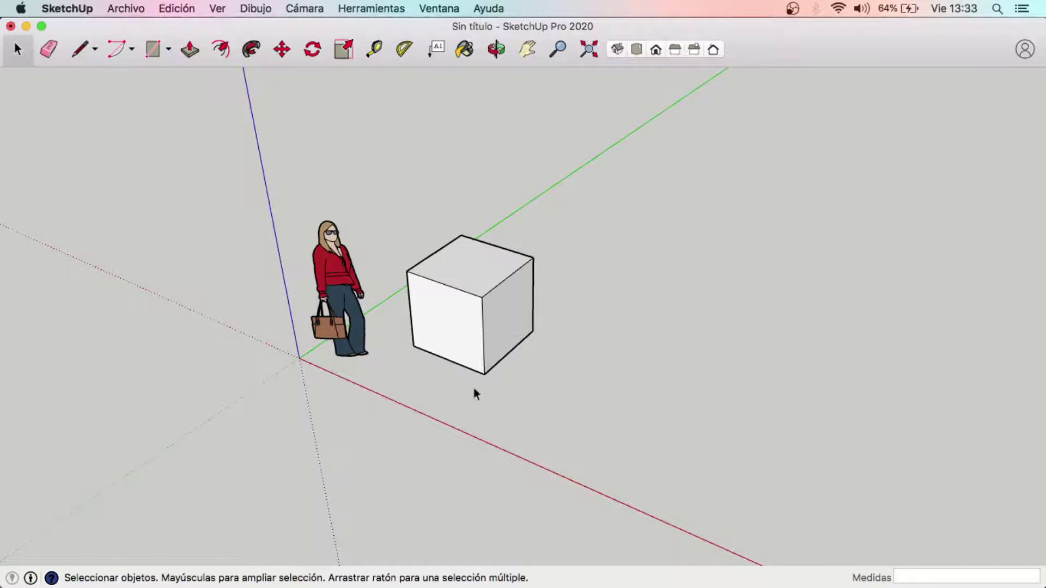
{"action": "mouse_move", "coordinate": [474, 391]}
{"action": "middle_mouse_down"}
{"action": "mouse_move", "coordinate": [492, 354]}
{"action": "mouse_move", "coordinate": [493, 222]}
{"action": "middle_mouse_up"}
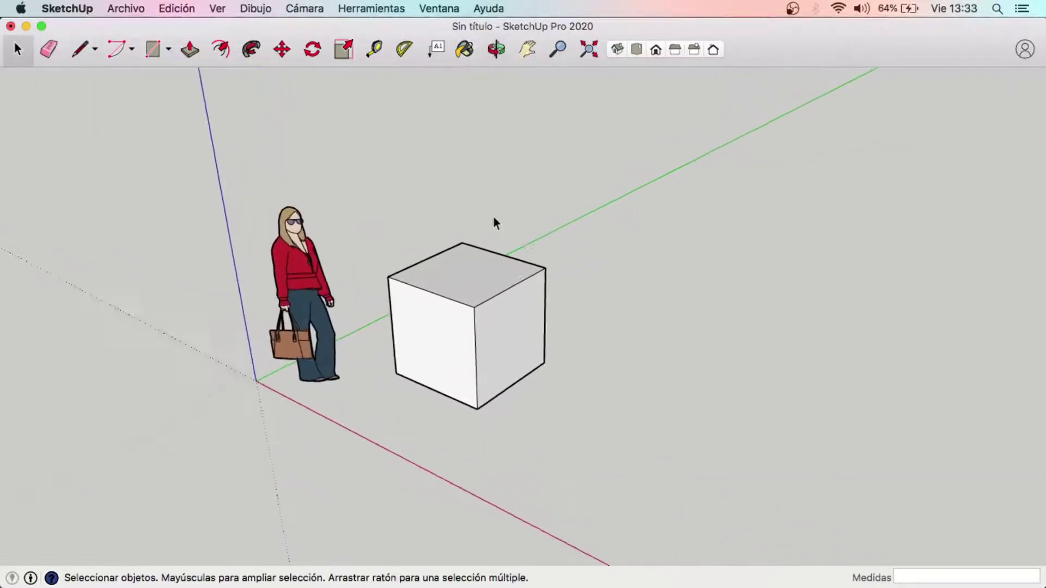
{"action": "scroll", "coordinate": [493, 222], "scroll_direction": "up", "scroll_amount": 2}
{"action": "mouse_move", "coordinate": [428, 491]}
{"action": "middle_mouse_down"}
{"action": "mouse_move", "coordinate": [368, 451]}
{"action": "mouse_move", "coordinate": [443, 467]}
{"action": "mouse_move", "coordinate": [507, 499]}
{"action": "middle_mouse_up"}
{"action": "left_click", "coordinate": [446, 417]}
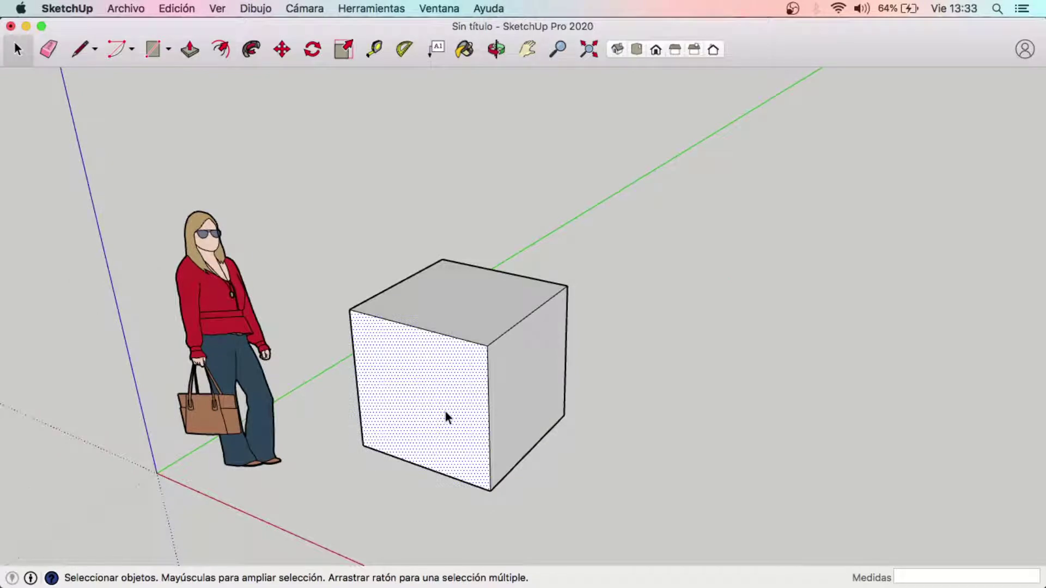
{"action": "left_click", "coordinate": [456, 342]}
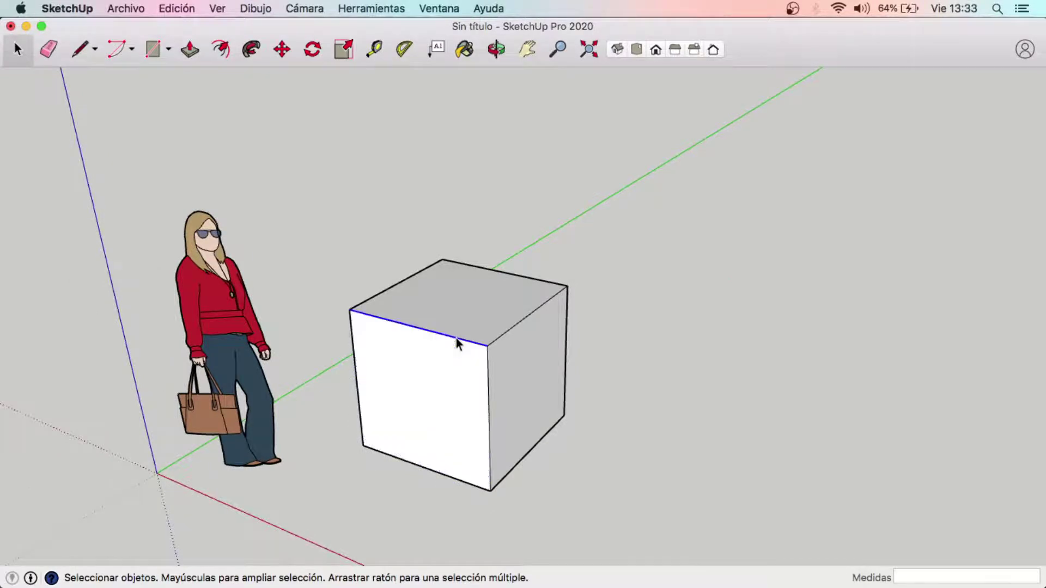
{"action": "mouse_move", "coordinate": [456, 343]}
{"action": "middle_mouse_down"}
{"action": "mouse_move", "coordinate": [495, 432]}
{"action": "mouse_move", "coordinate": [425, 392]}
{"action": "middle_mouse_up"}
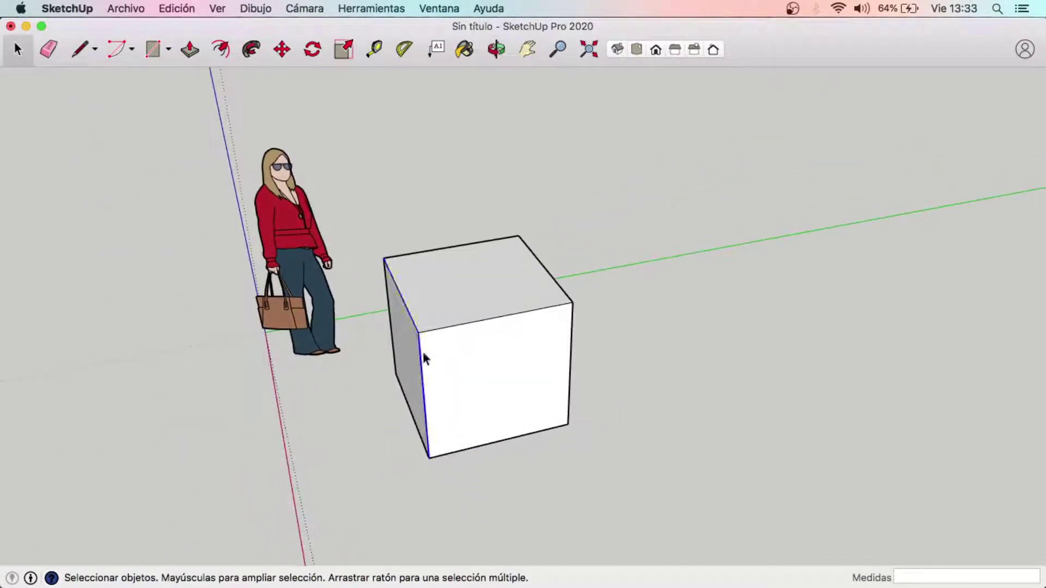
{"action": "scroll", "coordinate": [423, 349], "scroll_direction": "up", "scroll_amount": 2}
{"action": "scroll", "coordinate": [423, 342], "scroll_direction": "up", "scroll_amount": 2}
{"action": "mouse_move", "coordinate": [422, 341]}
{"action": "middle_mouse_down"}
{"action": "mouse_move", "coordinate": [265, 342]}
{"action": "mouse_move", "coordinate": [374, 362]}
{"action": "mouse_move", "coordinate": [614, 306]}
{"action": "middle_mouse_up"}
{"action": "mouse_move", "coordinate": [599, 266]}
{"action": "middle_mouse_down"}
{"action": "mouse_move", "coordinate": [624, 259]}
{"action": "mouse_move", "coordinate": [589, 209]}
{"action": "middle_mouse_up"}
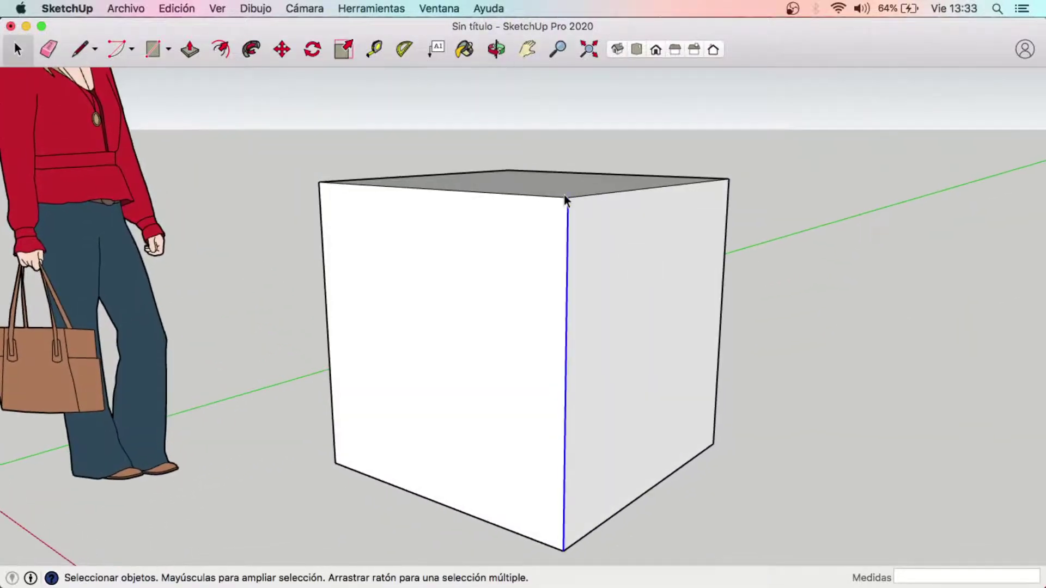
{"action": "mouse_move", "coordinate": [523, 252]}
{"action": "middle_mouse_down"}
{"action": "mouse_move", "coordinate": [516, 275]}
{"action": "mouse_move", "coordinate": [736, 226]}
{"action": "middle_mouse_up"}
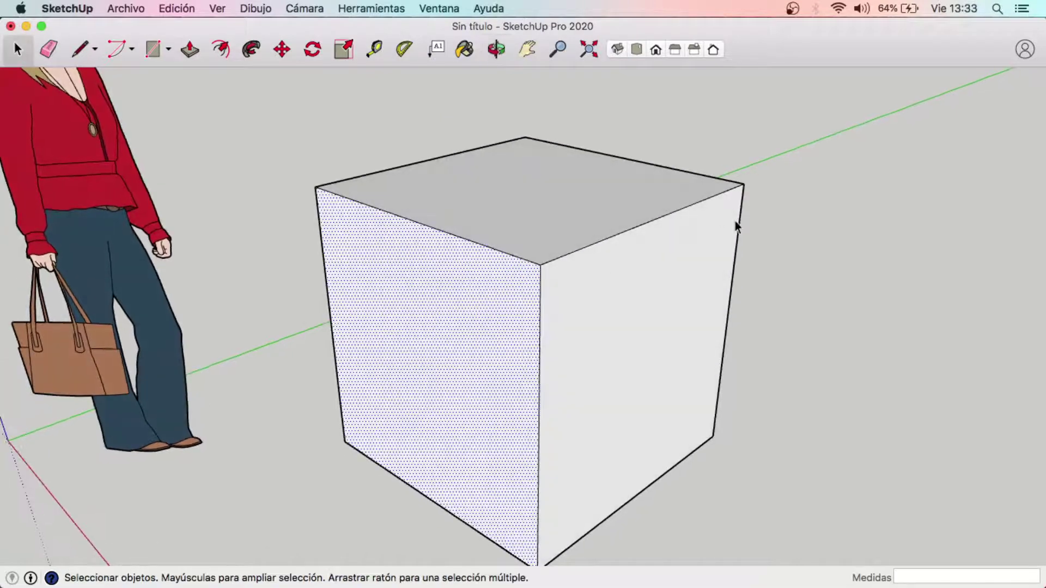
{"action": "scroll", "coordinate": [736, 226], "scroll_direction": "down", "scroll_amount": 3}
{"action": "middle_click_drag", "start_coordinate": [801, 236], "coordinate": [672, 252]}
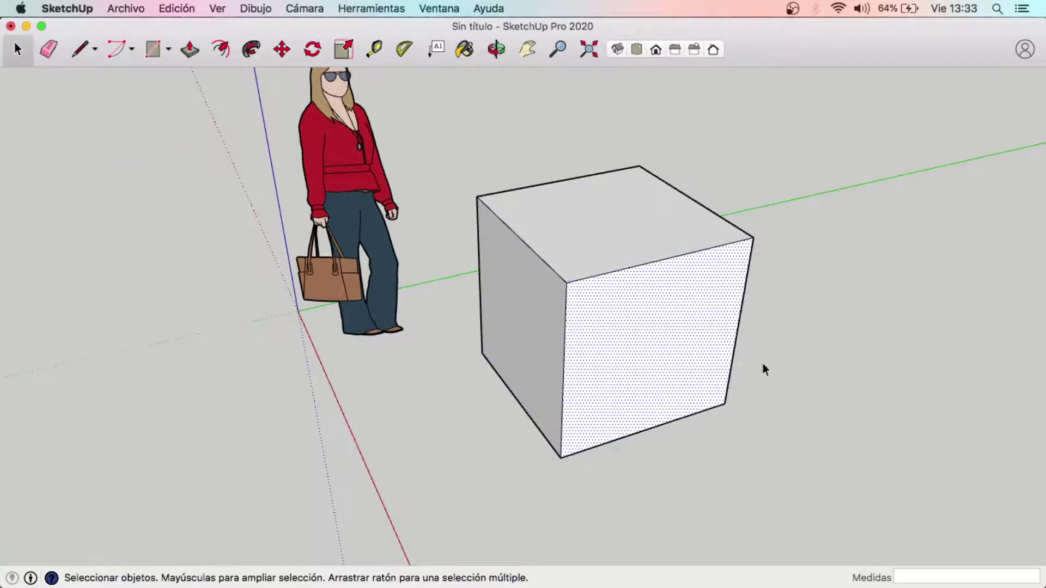
{"action": "mouse_move", "coordinate": [766, 370]}
{"action": "middle_mouse_down"}
{"action": "mouse_move", "coordinate": [592, 369]}
{"action": "mouse_move", "coordinate": [358, 311]}
{"action": "middle_mouse_up"}
{"action": "mouse_move", "coordinate": [470, 322]}
{"action": "middle_mouse_down"}
{"action": "mouse_move", "coordinate": [467, 297]}
{"action": "mouse_move", "coordinate": [506, 385]}
{"action": "middle_mouse_up"}
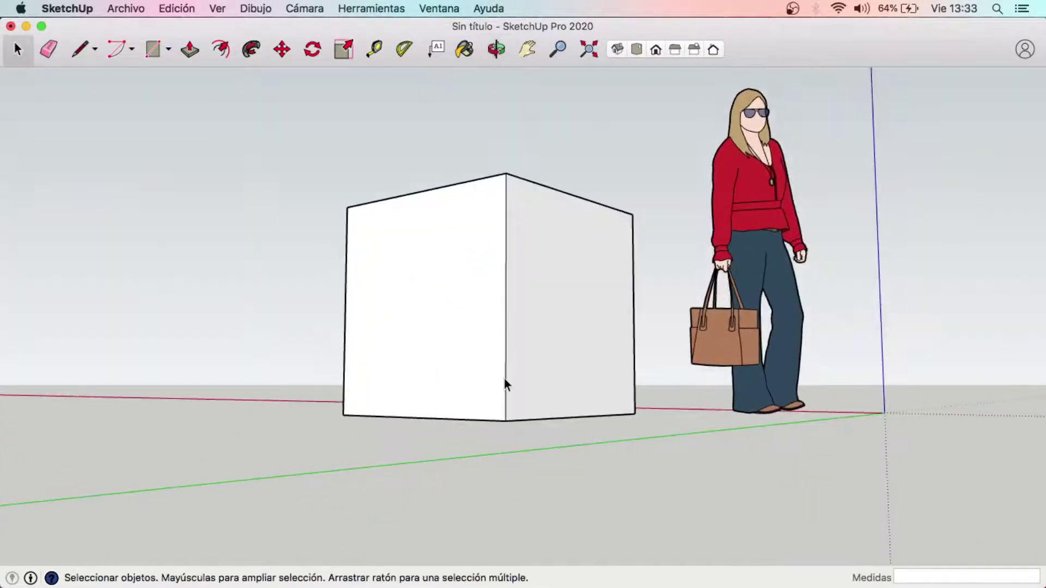
{"action": "middle_click_drag", "start_coordinate": [513, 485], "coordinate": [589, 252]}
{"action": "mouse_move", "coordinate": [402, 350]}
{"action": "middle_mouse_down"}
{"action": "mouse_move", "coordinate": [534, 207]}
{"action": "mouse_move", "coordinate": [743, 398]}
{"action": "middle_mouse_up"}
{"action": "middle_click_drag", "start_coordinate": [719, 315], "coordinate": [623, 276]}
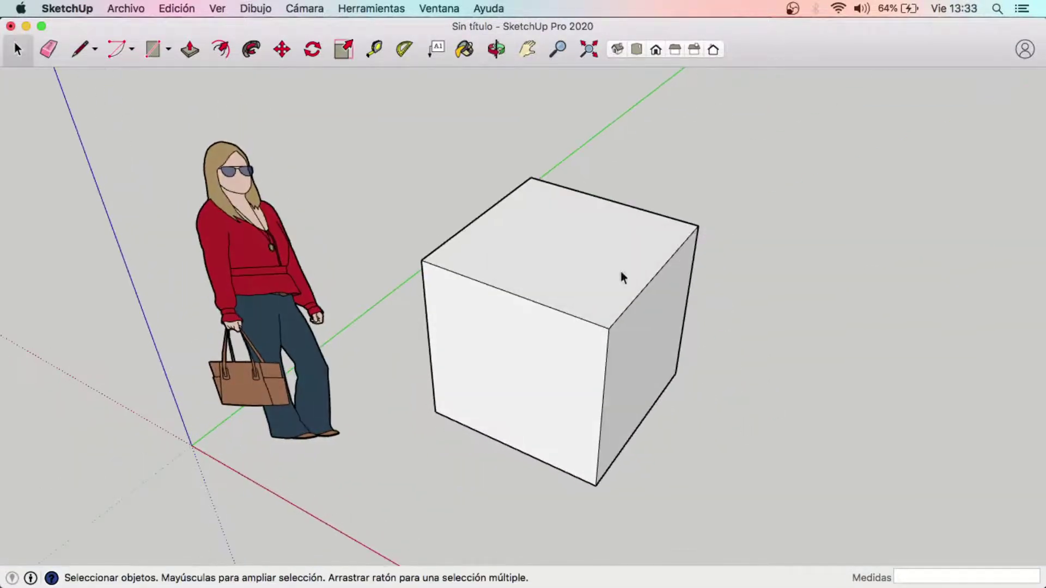
{"action": "left_click", "coordinate": [623, 277]}
{"action": "middle_click_drag", "start_coordinate": [808, 257], "coordinate": [788, 316]}
{"action": "left_click", "coordinate": [282, 49]}
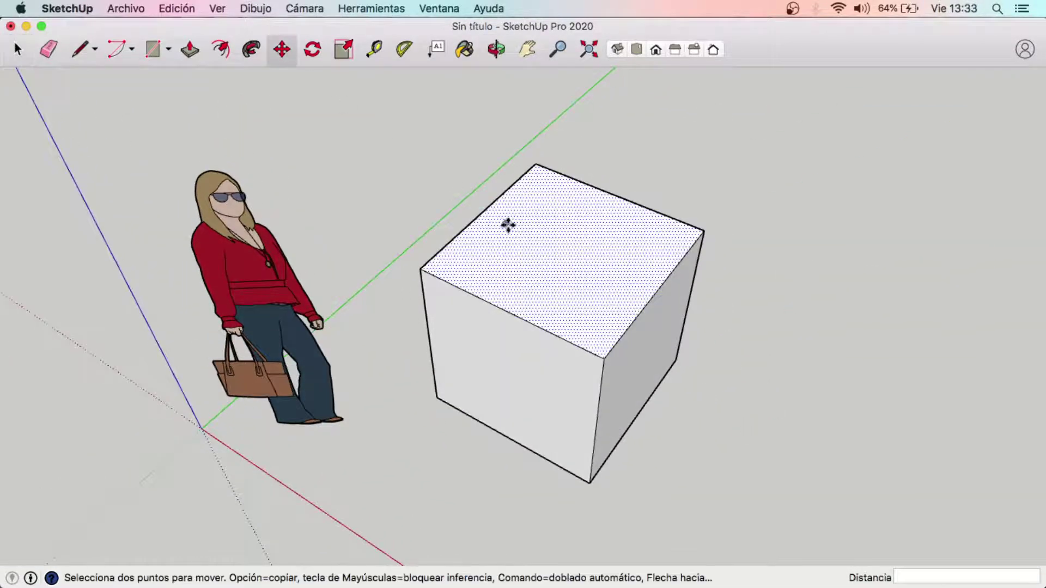
{"action": "left_click", "coordinate": [506, 224]}
{"action": "key", "text": "Escape"}
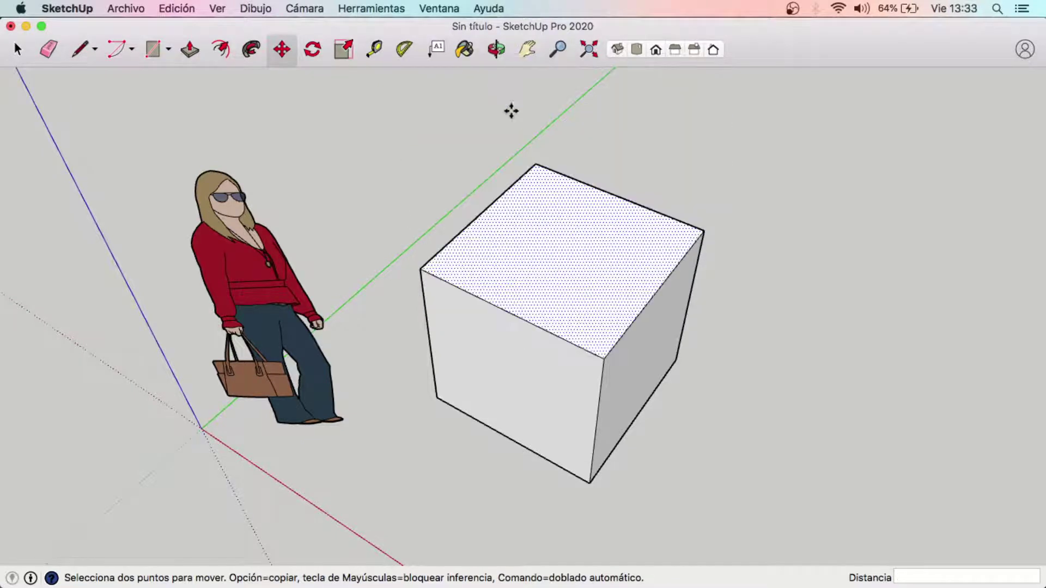
{"action": "left_click", "coordinate": [638, 309]}
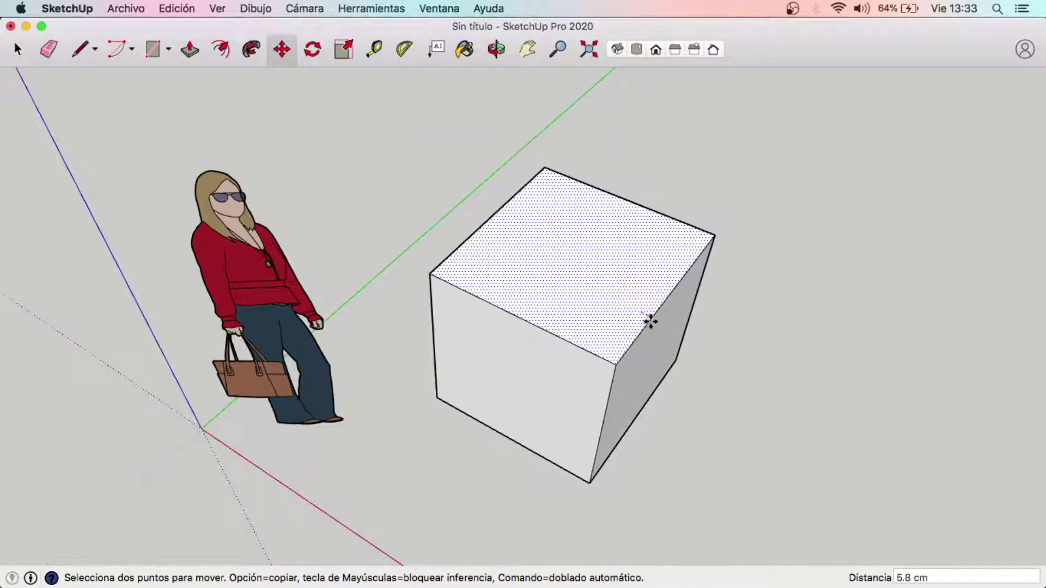
{"action": "key", "text": "Escape"}
{"action": "key", "text": "Escape"}
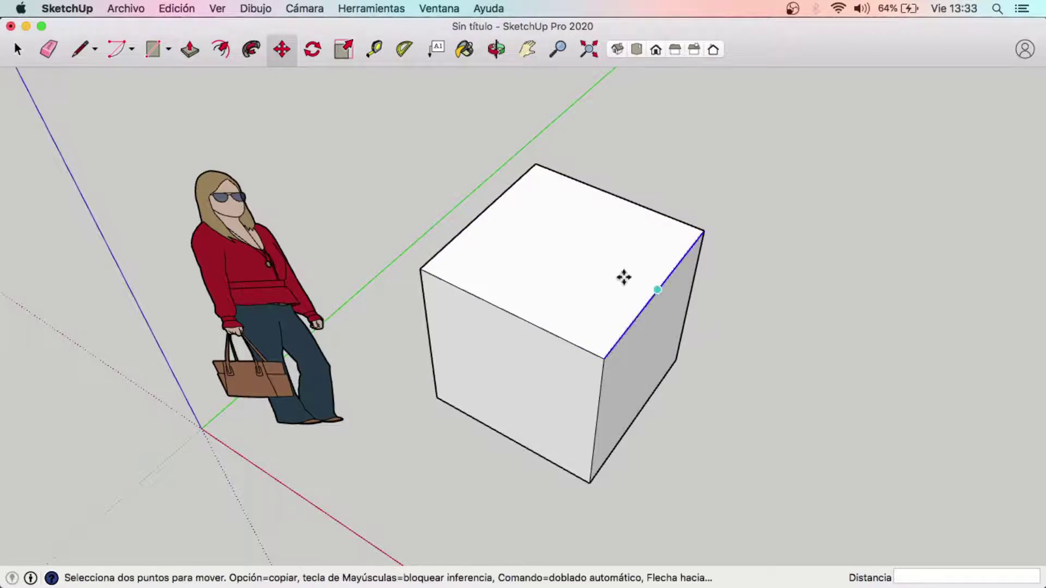
{"action": "left_click", "coordinate": [18, 49]}
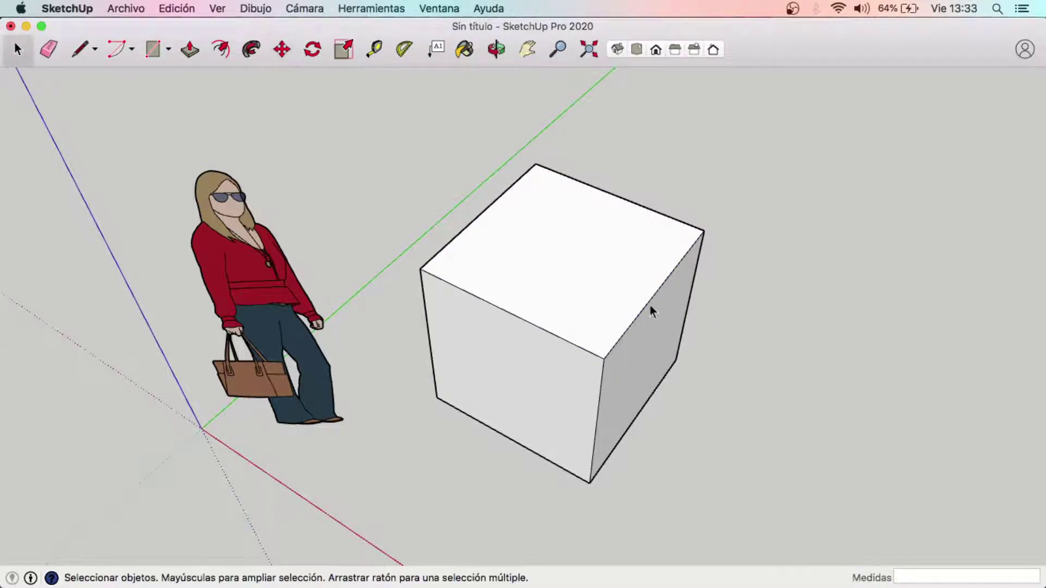
{"action": "left_click", "coordinate": [650, 305]}
{"action": "left_click", "coordinate": [312, 49]}
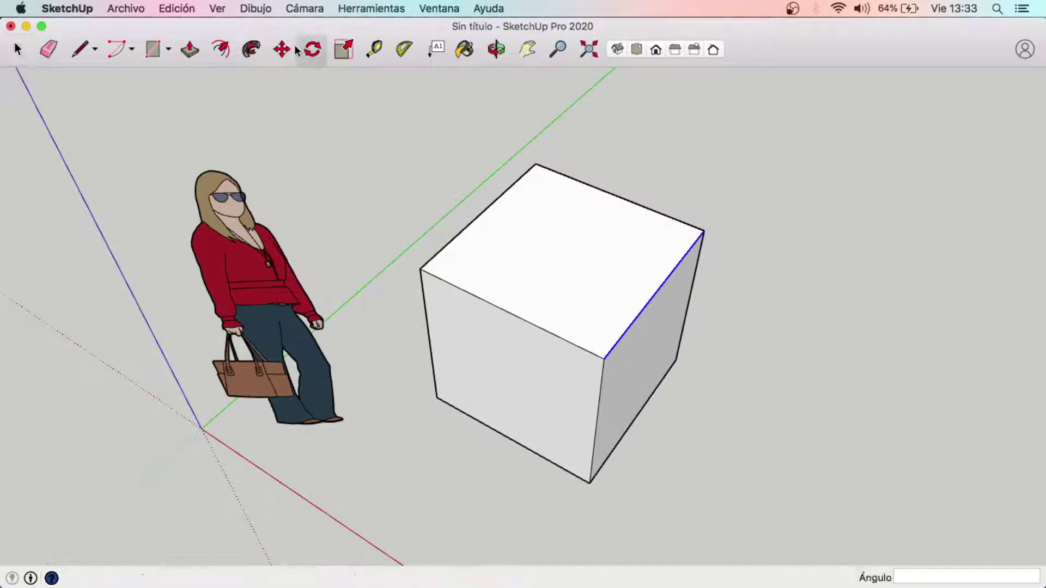
{"action": "left_click", "coordinate": [658, 290]}
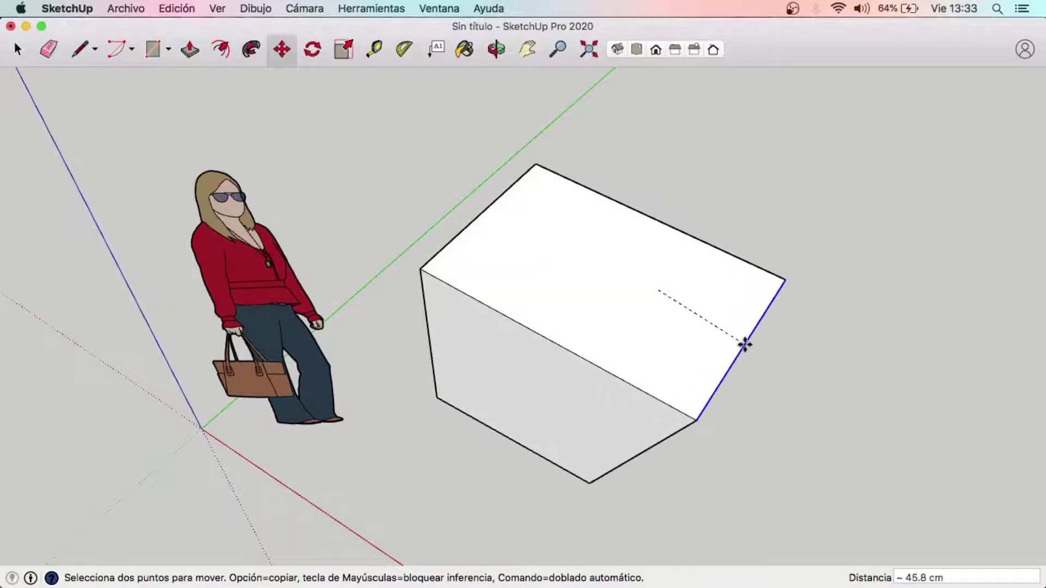
{"action": "key", "text": "Escape"}
{"action": "left_click", "coordinate": [17, 49]}
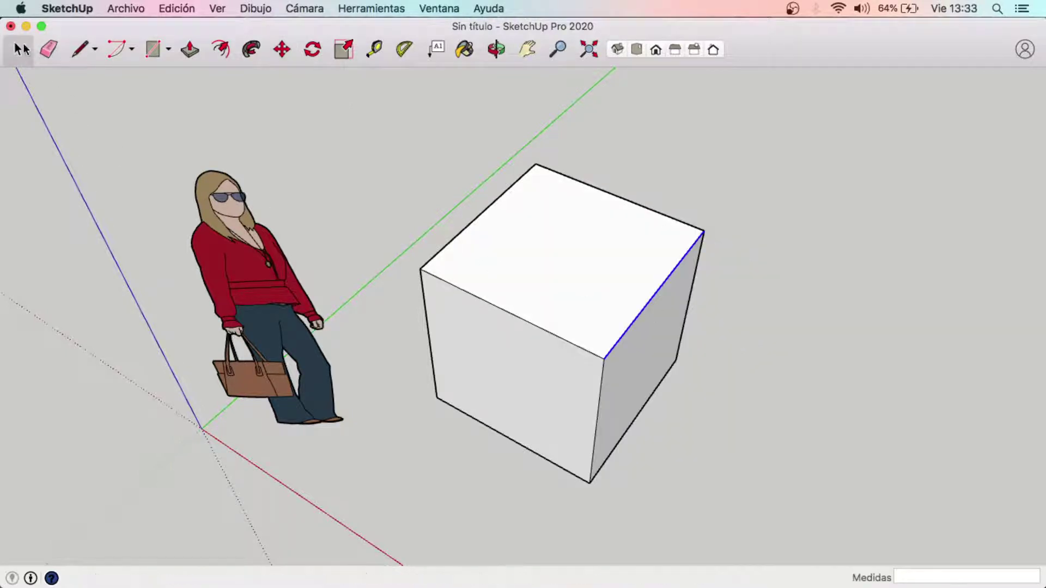
{"action": "left_click", "coordinate": [368, 265]}
{"action": "mouse_move", "coordinate": [368, 264]}
{"action": "middle_mouse_down"}
{"action": "mouse_move", "coordinate": [415, 212]}
{"action": "mouse_move", "coordinate": [436, 256]}
{"action": "middle_mouse_up"}
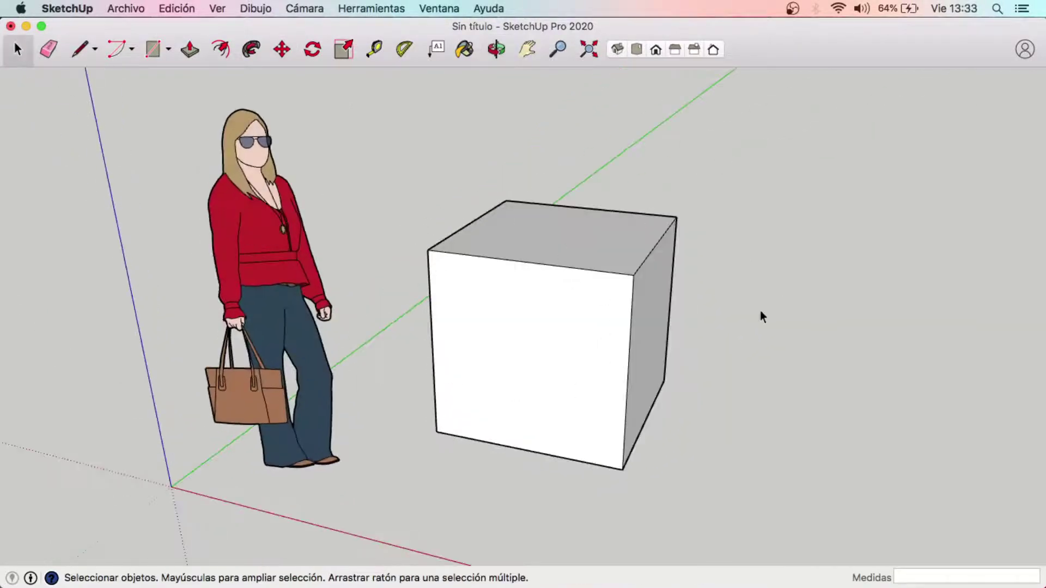
Box-select the cube, make it component Componente#1, and copy it.
{"action": "middle_click_drag", "start_coordinate": [761, 310], "coordinate": [630, 330]}
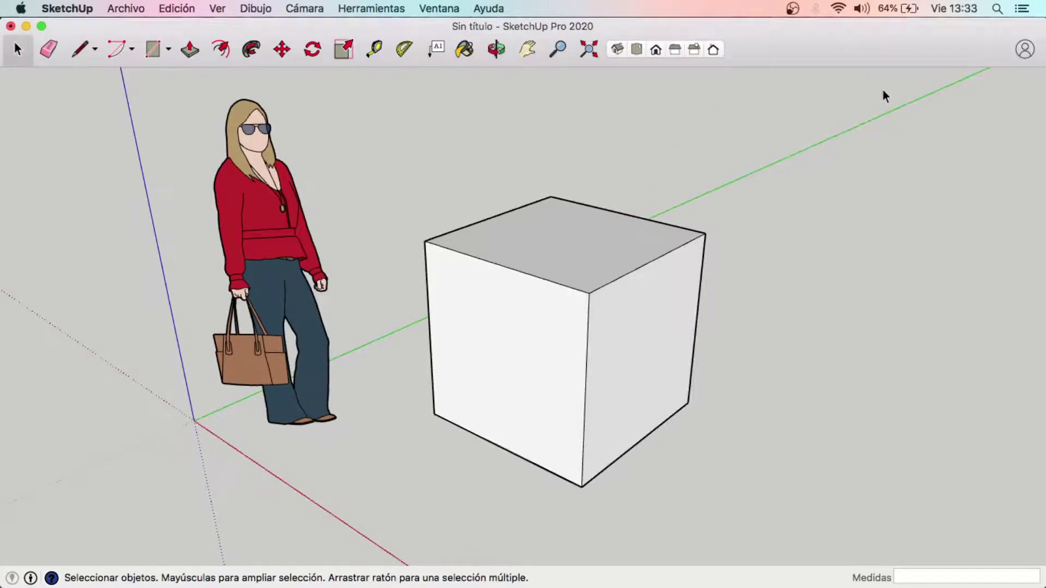
{"action": "middle_click_drag", "start_coordinate": [747, 264], "coordinate": [785, 274]}
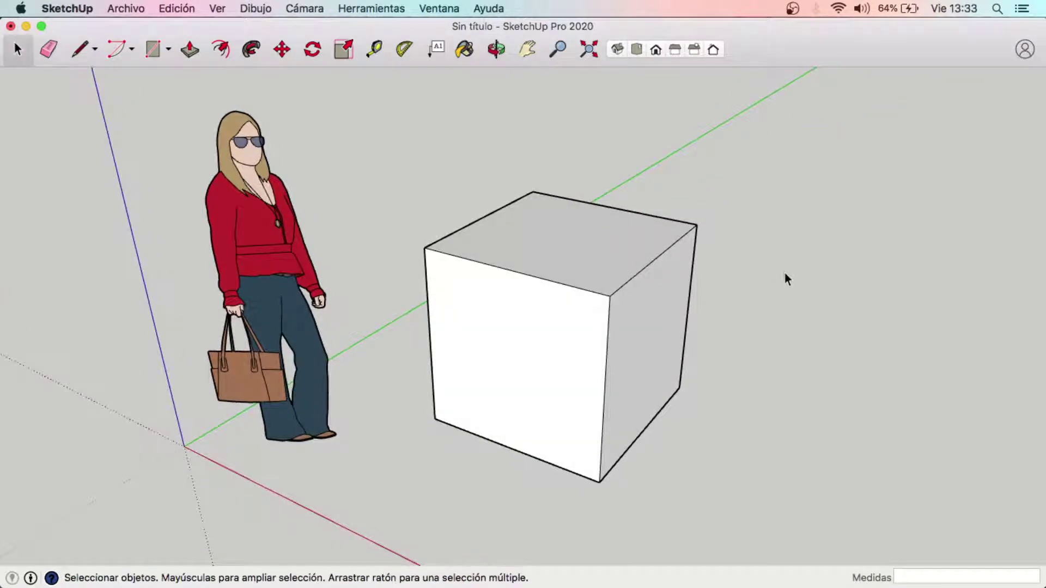
{"action": "scroll", "coordinate": [785, 273], "scroll_direction": "down", "scroll_amount": 2}
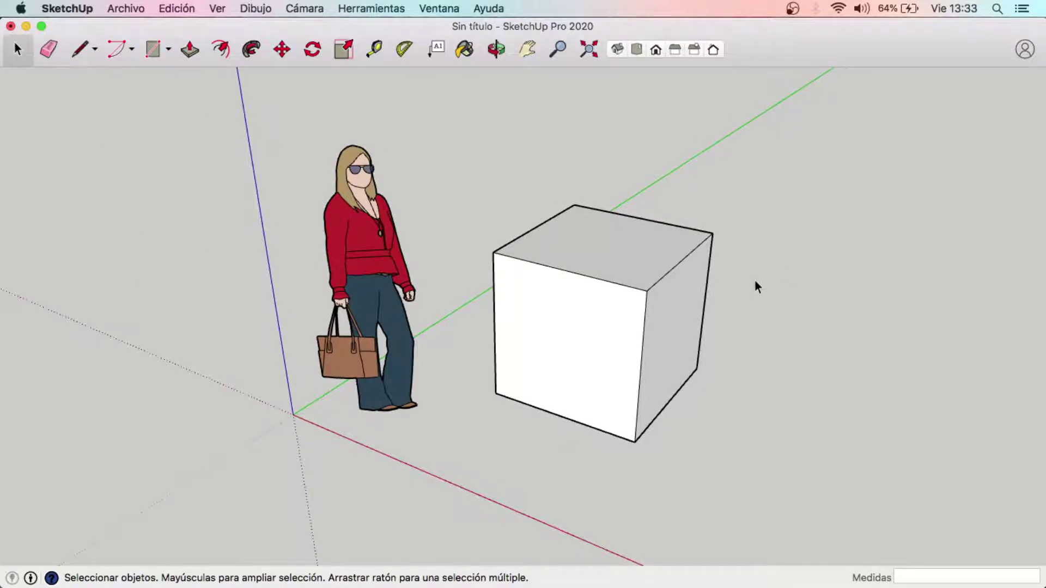
{"action": "mouse_move", "coordinate": [755, 282]}
{"action": "middle_mouse_down"}
{"action": "mouse_move", "coordinate": [593, 294]}
{"action": "mouse_move", "coordinate": [638, 300]}
{"action": "middle_mouse_up"}
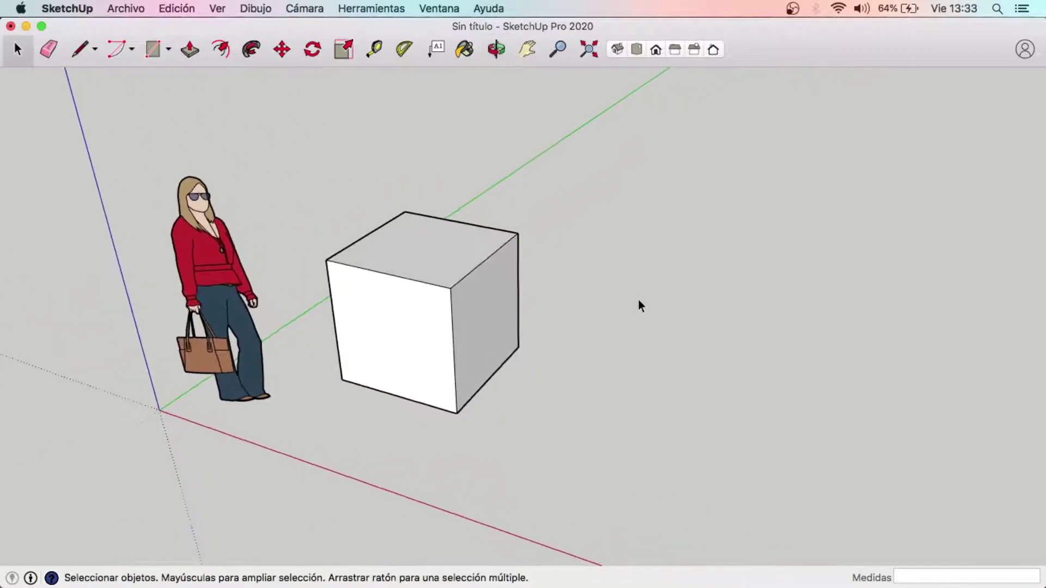
{"action": "left_click_drag", "start_coordinate": [296, 140], "coordinate": [598, 453]}
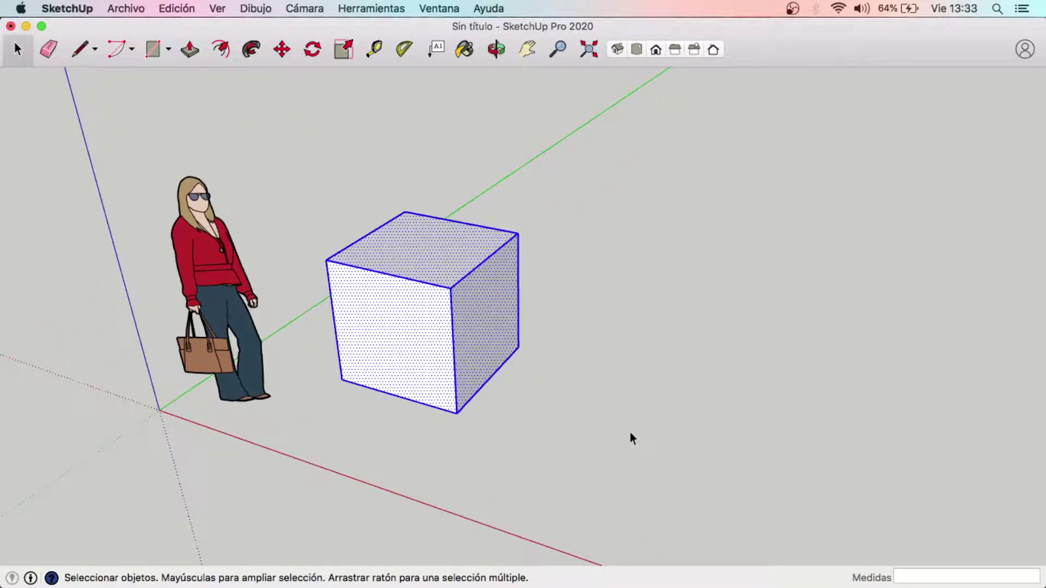
{"action": "right_click", "coordinate": [420, 253]}
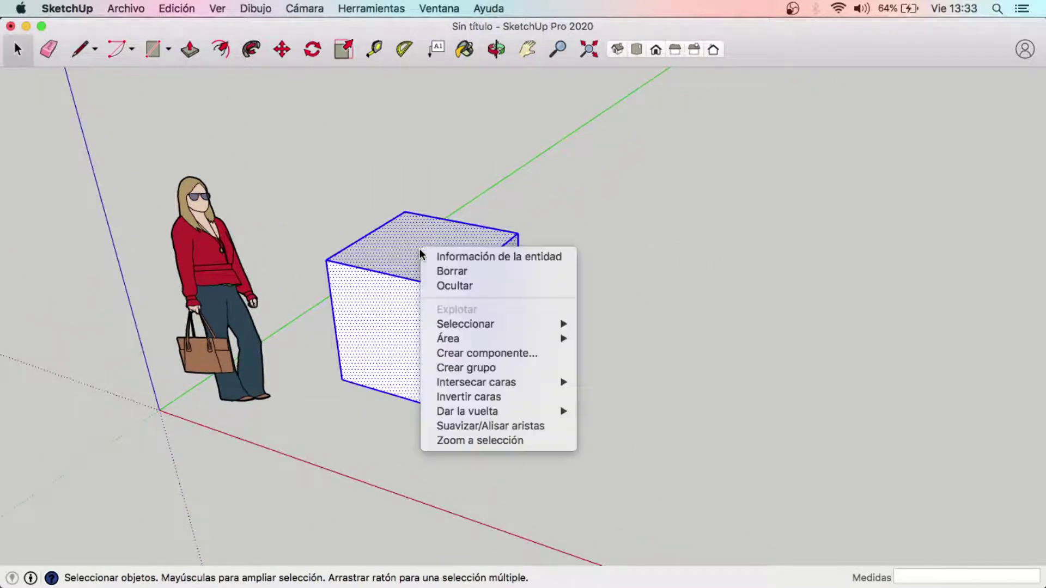
{"action": "left_click", "coordinate": [506, 354]}
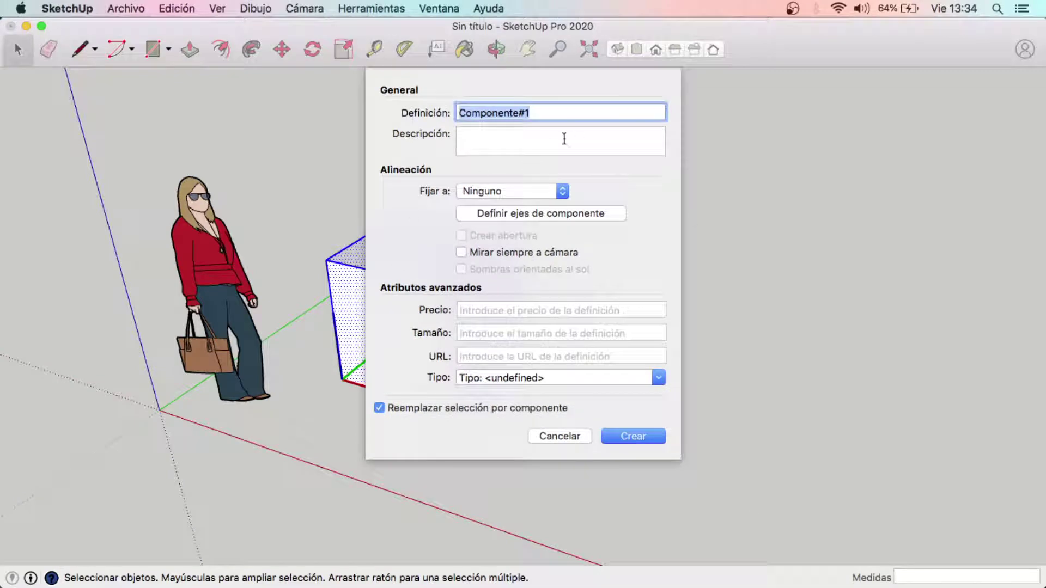
{"action": "left_click", "coordinate": [630, 436]}
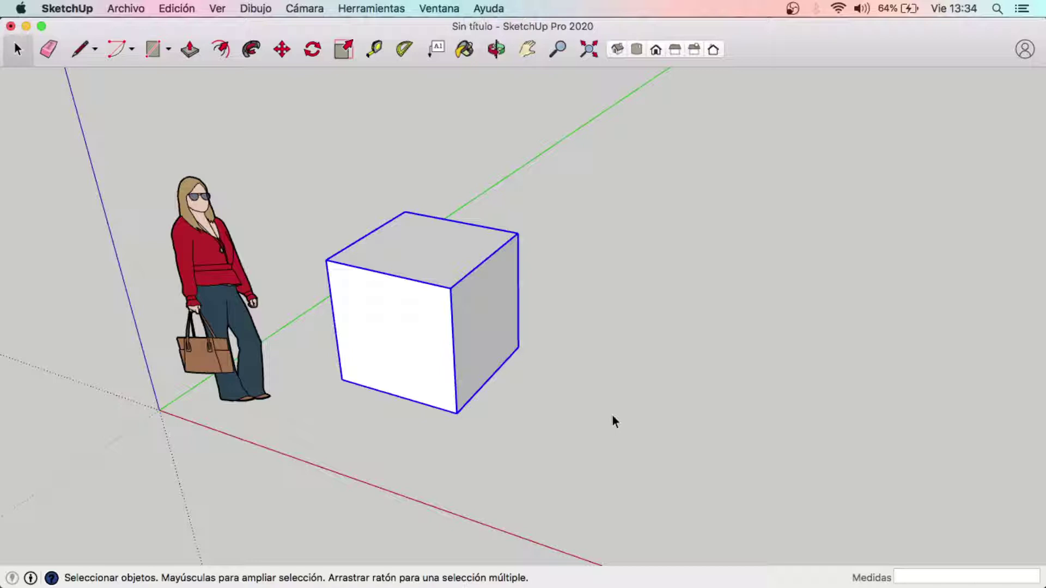
{"action": "key", "text": "super+c"}
Paste a second cube copy and place it to the right of the first.
{"action": "key", "text": "super+v"}
{"action": "left_click", "coordinate": [538, 437]}
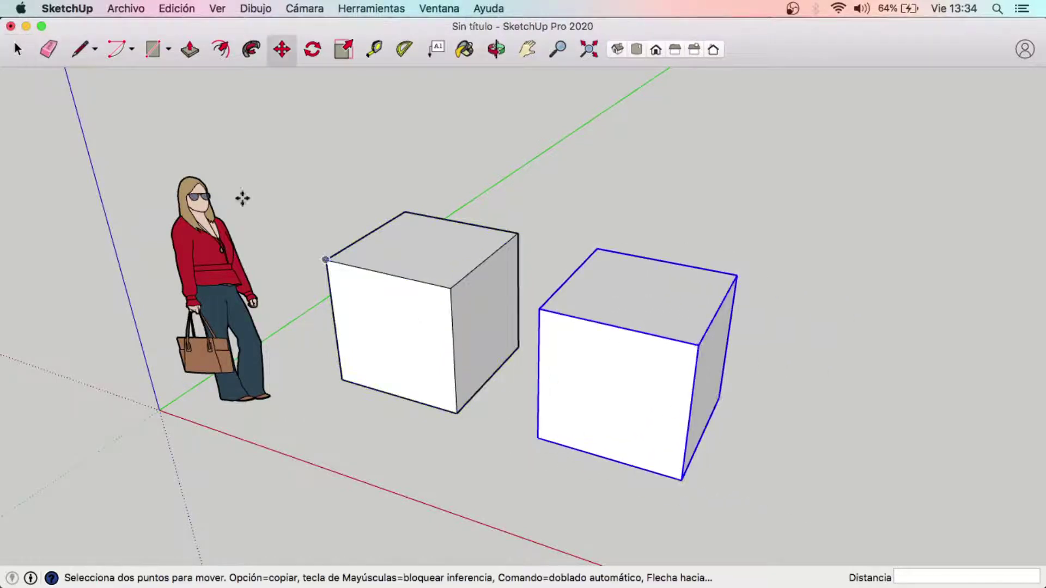
{"action": "left_click", "coordinate": [17, 49]}
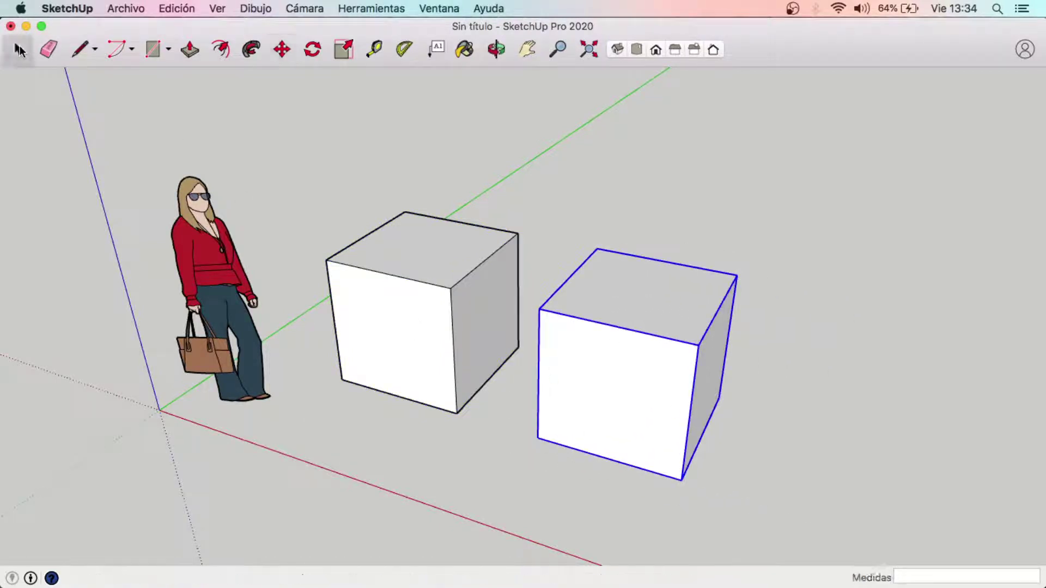
{"action": "left_click", "coordinate": [703, 315]}
{"action": "left_click", "coordinate": [435, 253]}
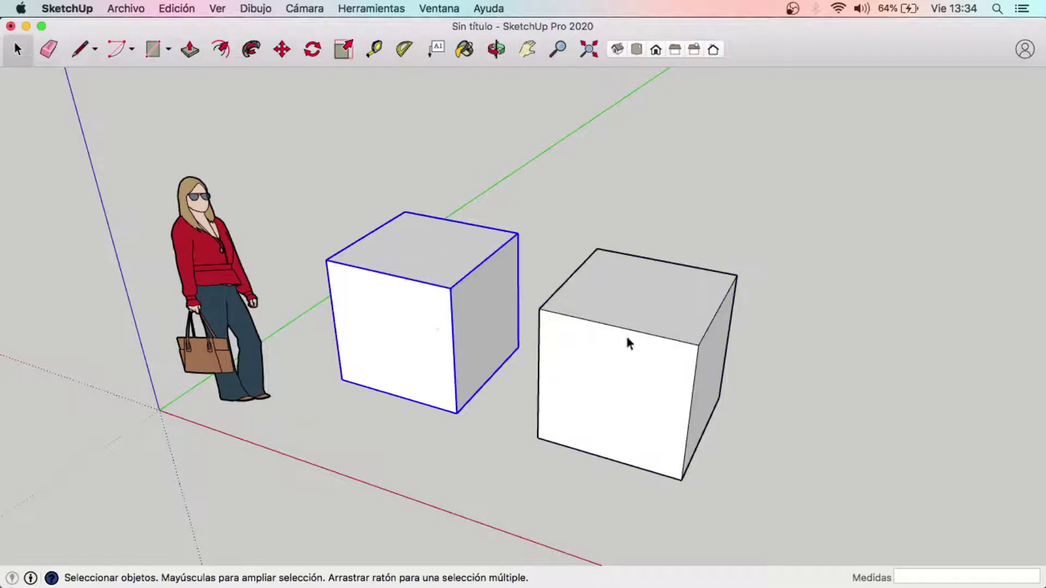
{"action": "left_click", "coordinate": [625, 335]}
{"action": "left_click", "coordinate": [482, 261]}
Paste a third cube at the far right, completing a row of three.
{"action": "middle_click_drag", "start_coordinate": [582, 249], "coordinate": [595, 298]}
{"action": "left_click_drag", "start_coordinate": [343, 187], "coordinate": [882, 489]}
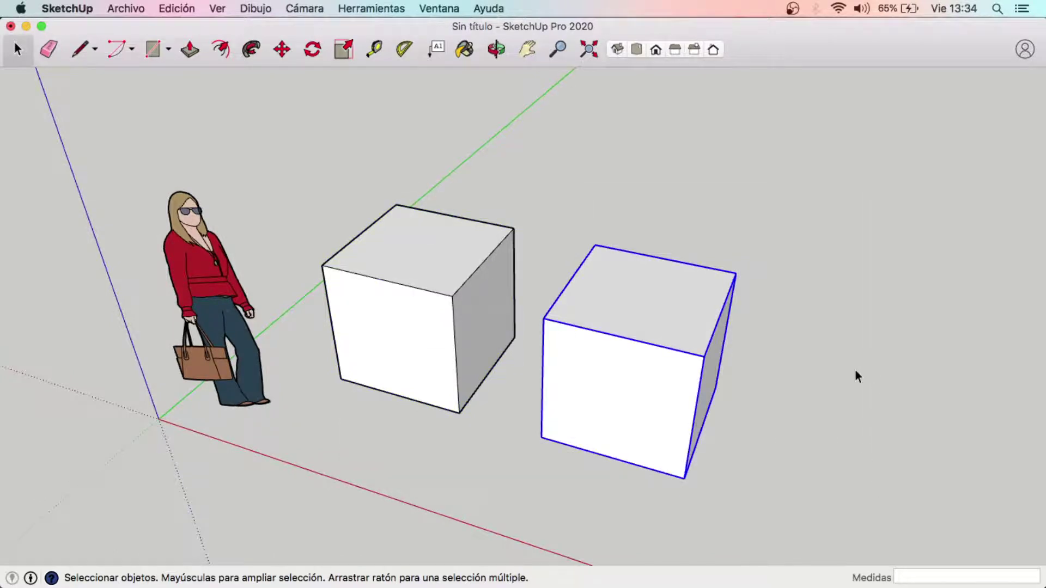
{"action": "middle_click_drag", "start_coordinate": [856, 372], "coordinate": [779, 369]}
{"action": "key", "text": "super+v"}
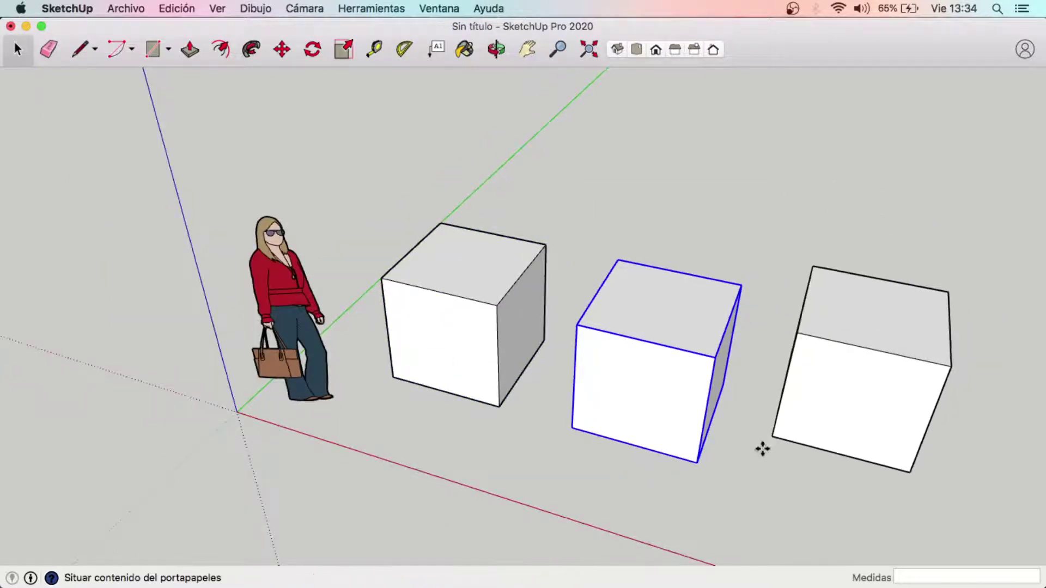
{"action": "left_click", "coordinate": [761, 477]}
{"action": "key", "text": "m"}
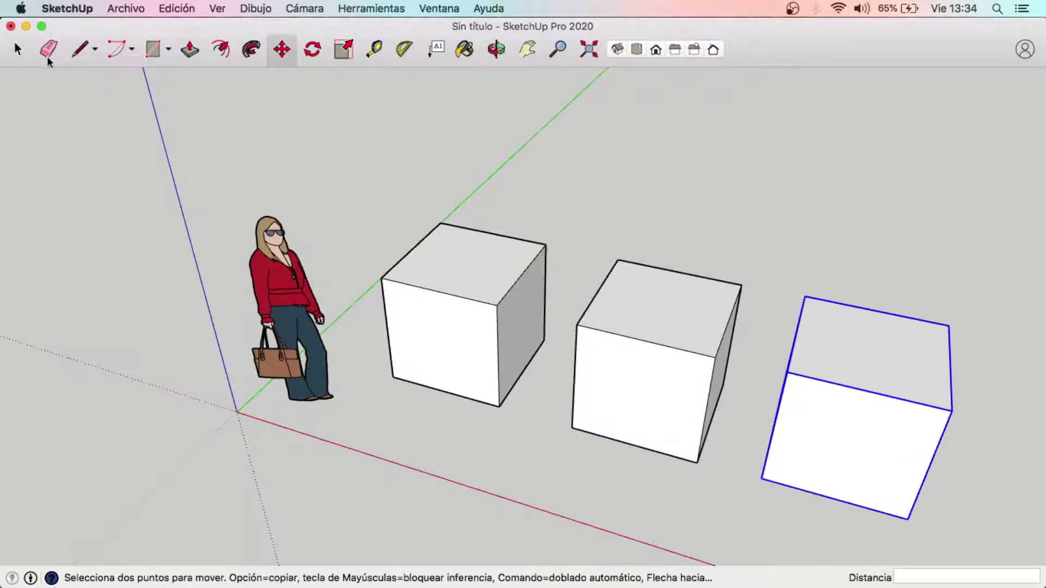
{"action": "left_click", "coordinate": [18, 50]}
{"action": "left_click", "coordinate": [676, 235]}
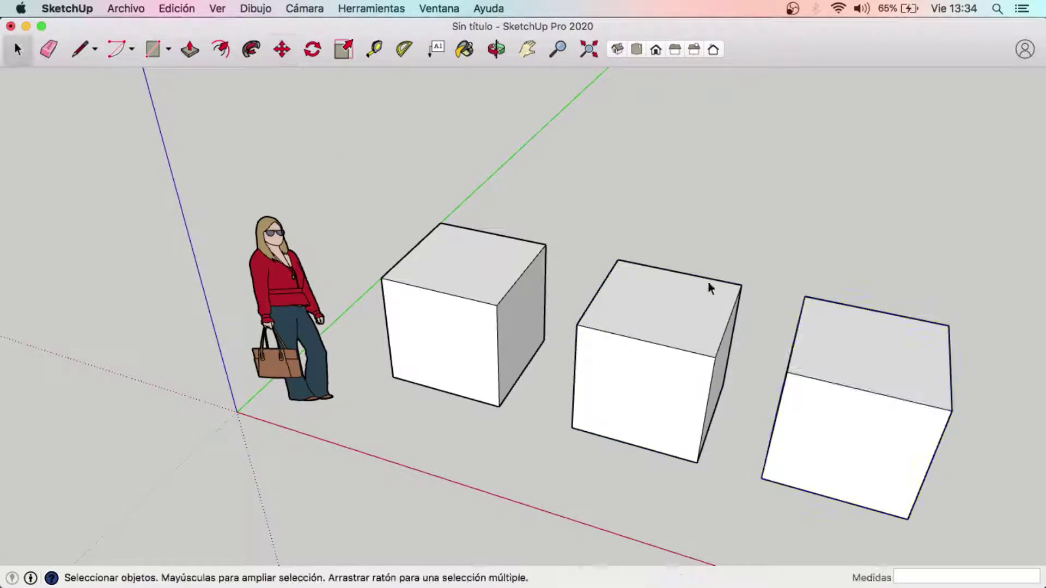
Open the middle cube component for editing and select its top and front faces.
{"action": "left_click", "coordinate": [688, 303]}
{"action": "double_click", "coordinate": [688, 303]}
{"action": "left_click", "coordinate": [691, 302]}
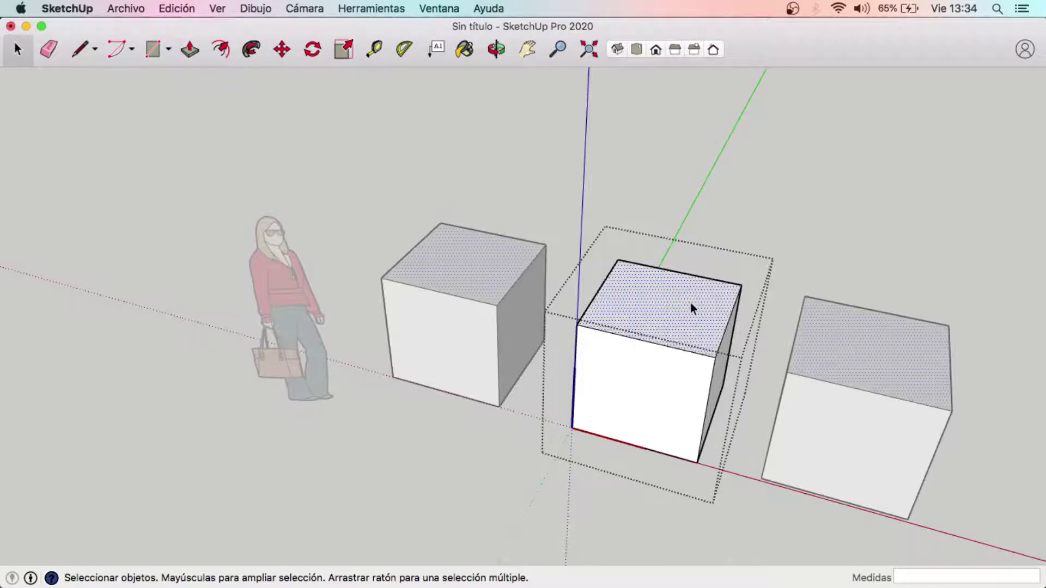
{"action": "left_click", "coordinate": [653, 390]}
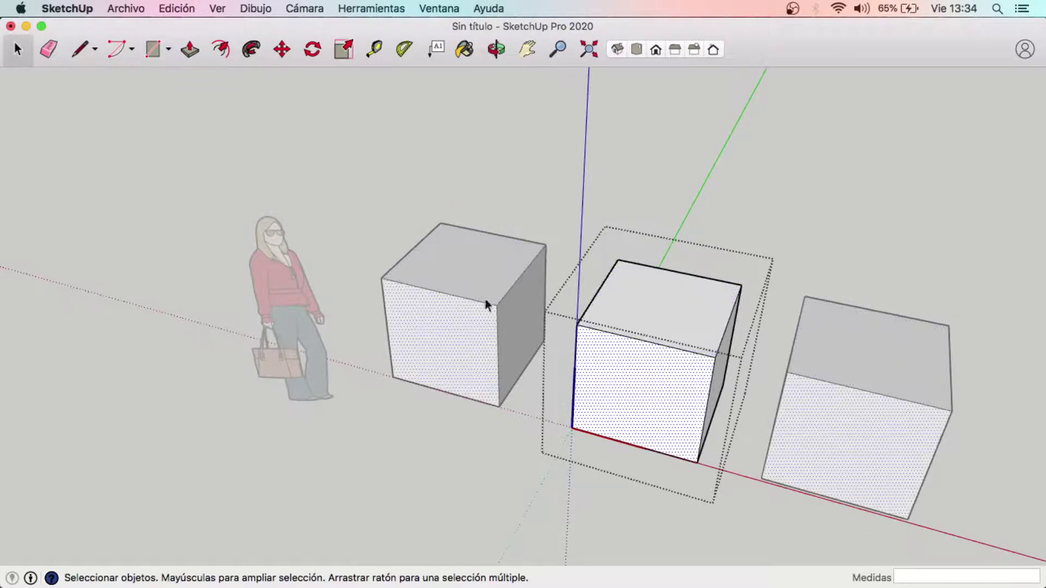
{"action": "middle_click_drag", "start_coordinate": [777, 352], "coordinate": [638, 361]}
{"action": "left_click", "coordinate": [685, 379]}
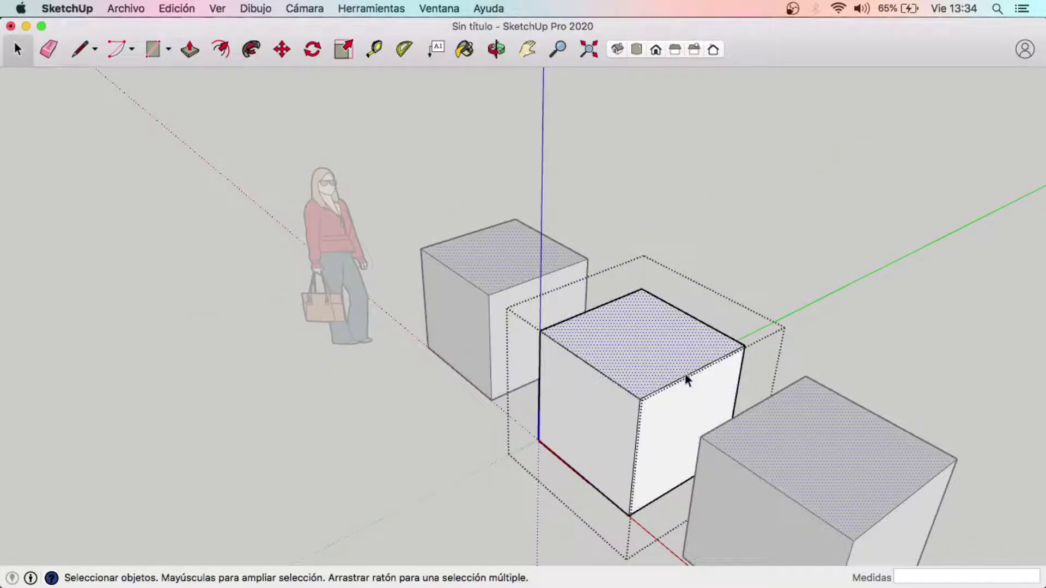
{"action": "left_click", "coordinate": [590, 403]}
{"action": "left_click", "coordinate": [671, 374]}
Try push/pulling the middle cube's top face and left front face, cancelling both.
{"action": "left_click", "coordinate": [190, 50]}
{"action": "left_click", "coordinate": [668, 335]}
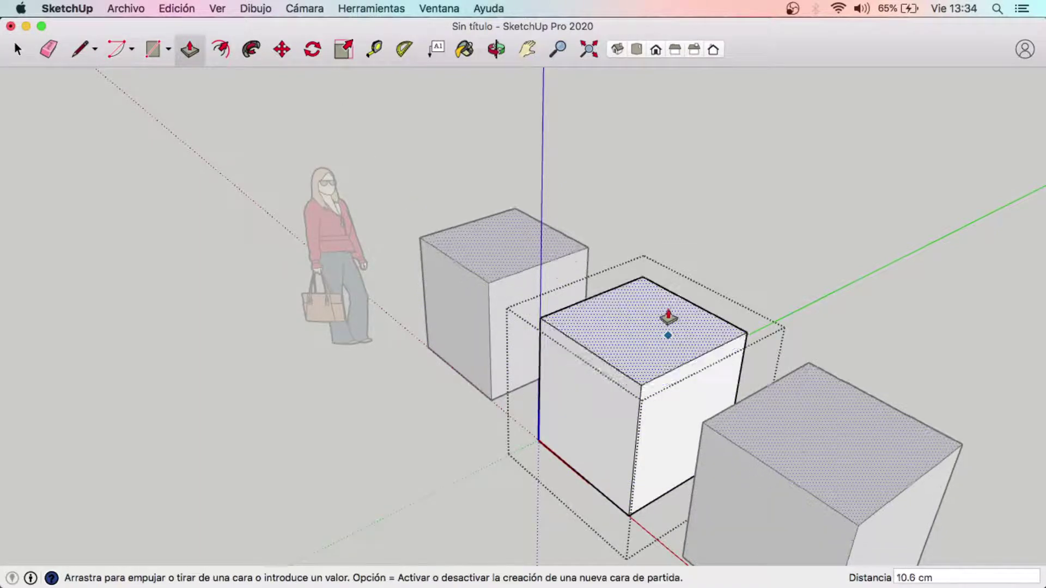
{"action": "key", "text": "Escape"}
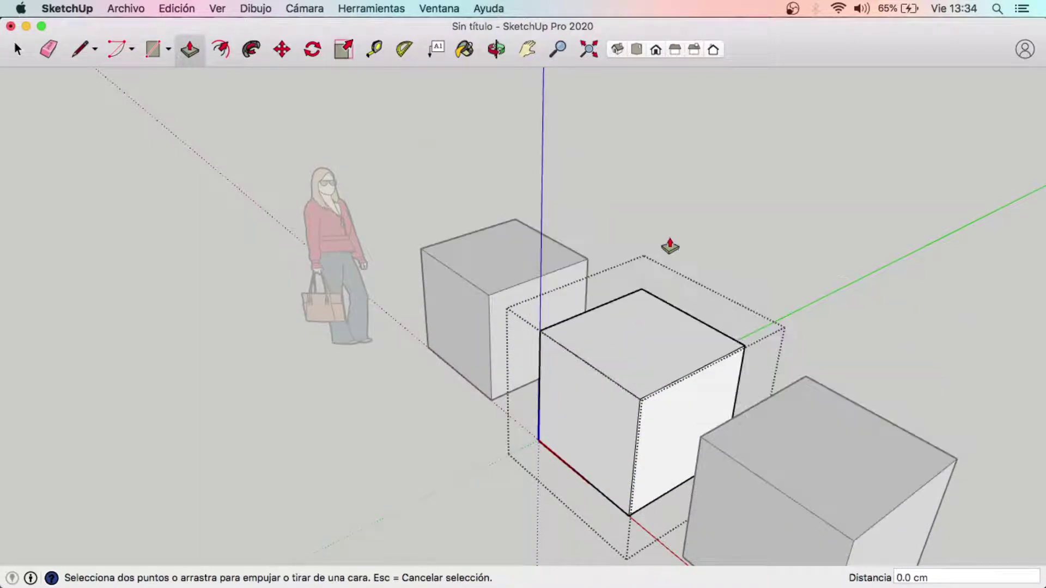
{"action": "left_click", "coordinate": [18, 50]}
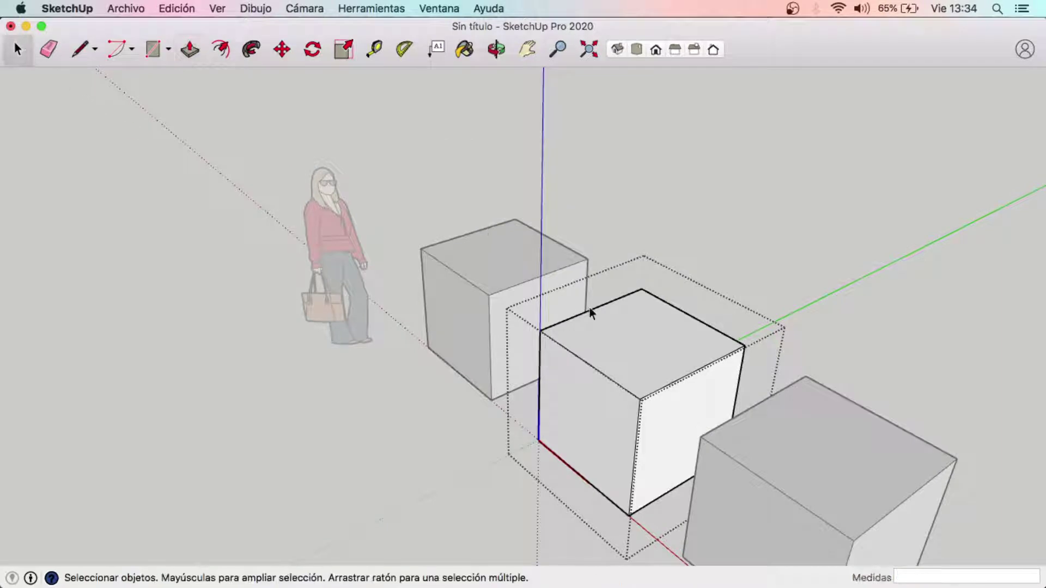
{"action": "left_click", "coordinate": [583, 397]}
{"action": "left_click", "coordinate": [190, 50]}
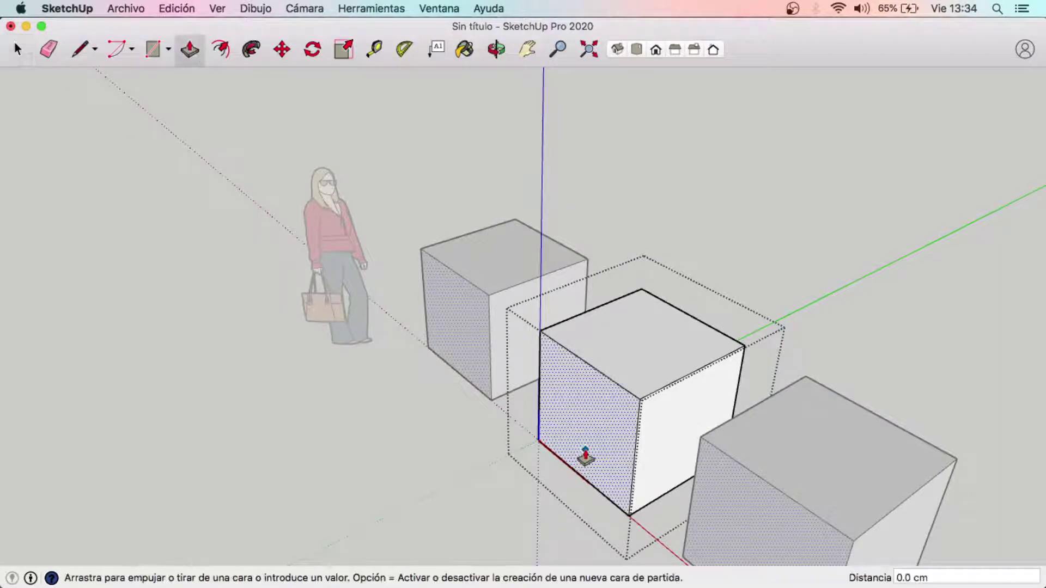
{"action": "left_click", "coordinate": [585, 449]}
{"action": "key", "text": "Escape"}
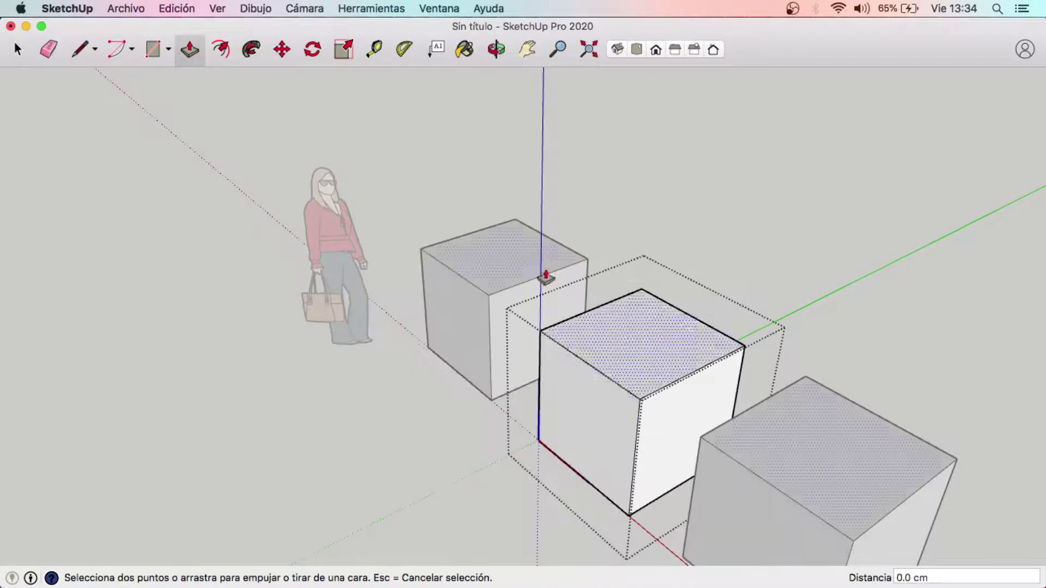
Try moving the cube's slanted top-left edge along the green axis, then cancel it.
{"action": "left_click", "coordinate": [17, 50]}
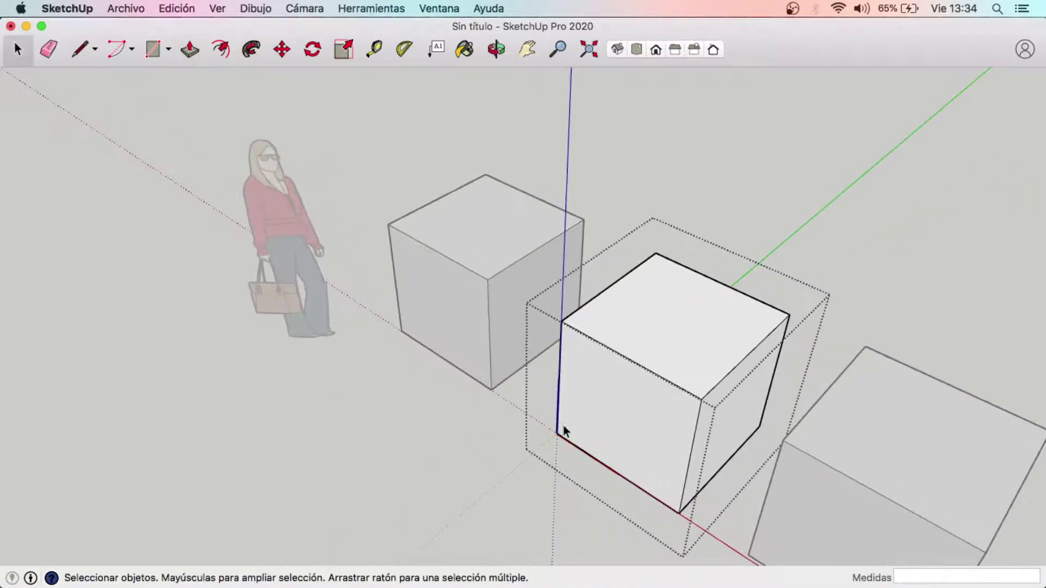
{"action": "middle_click_drag", "start_coordinate": [563, 426], "coordinate": [564, 374]}
{"action": "left_click", "coordinate": [557, 390]}
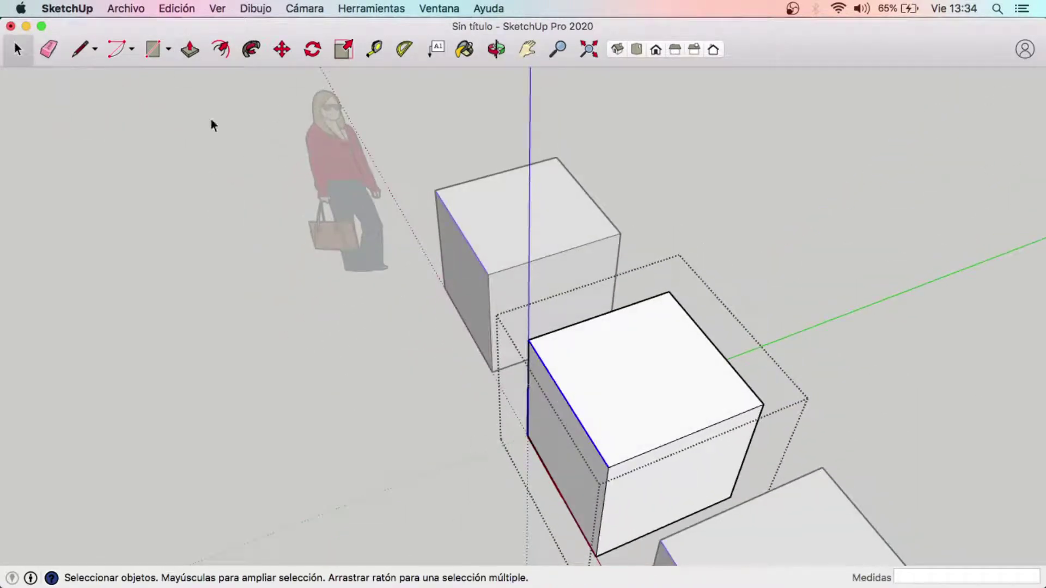
{"action": "left_click", "coordinate": [282, 50]}
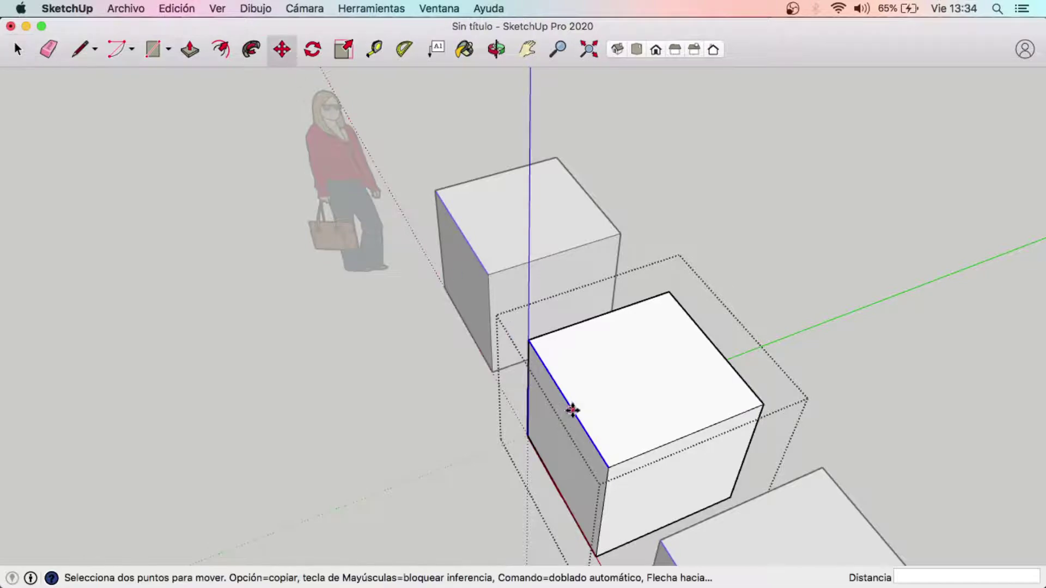
{"action": "left_click", "coordinate": [572, 411]}
{"action": "middle_click_drag", "start_coordinate": [480, 436], "coordinate": [642, 322]}
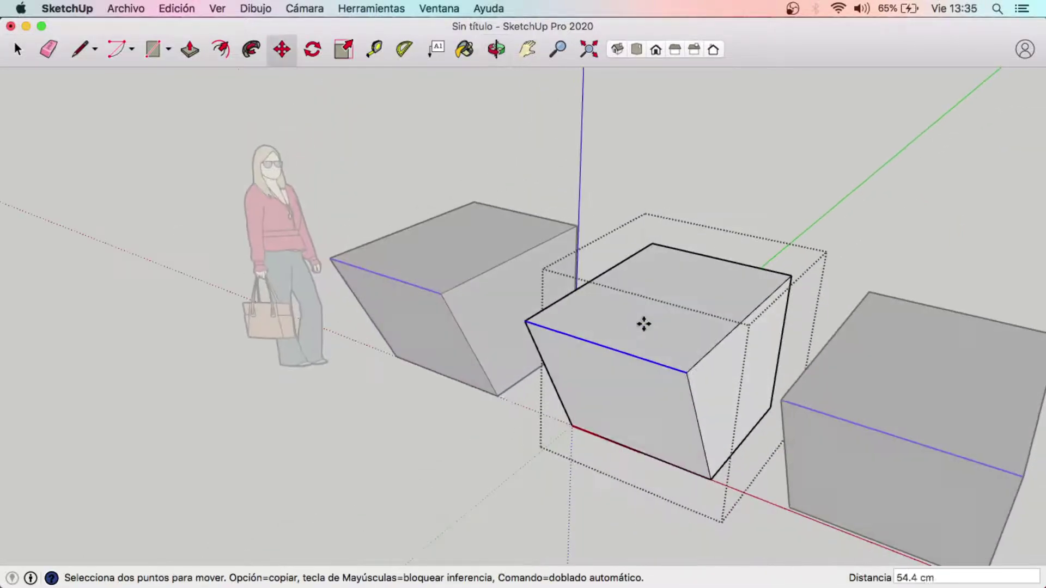
{"action": "key", "text": "Escape"}
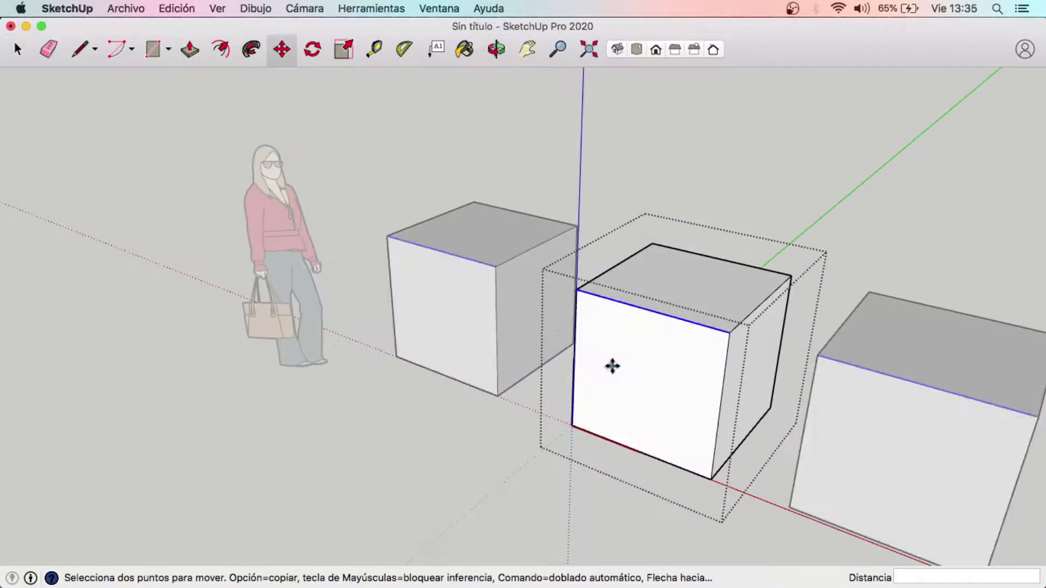
{"action": "left_click", "coordinate": [18, 50]}
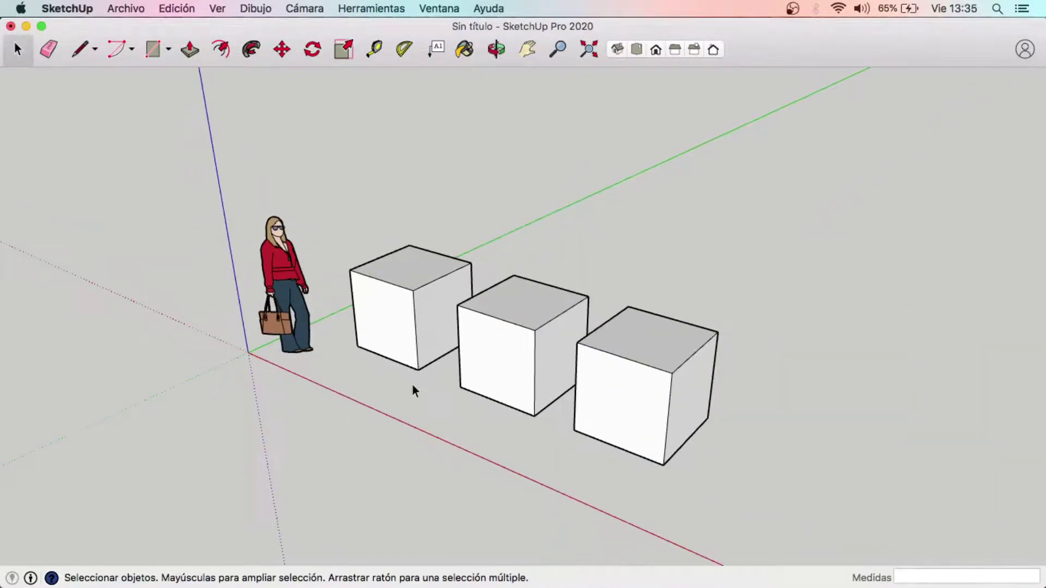
Delete the middle and right cubes, leaving one cube beside the figure.
{"action": "middle_click_drag", "start_coordinate": [414, 393], "coordinate": [609, 374]}
{"action": "left_click", "coordinate": [536, 368]}
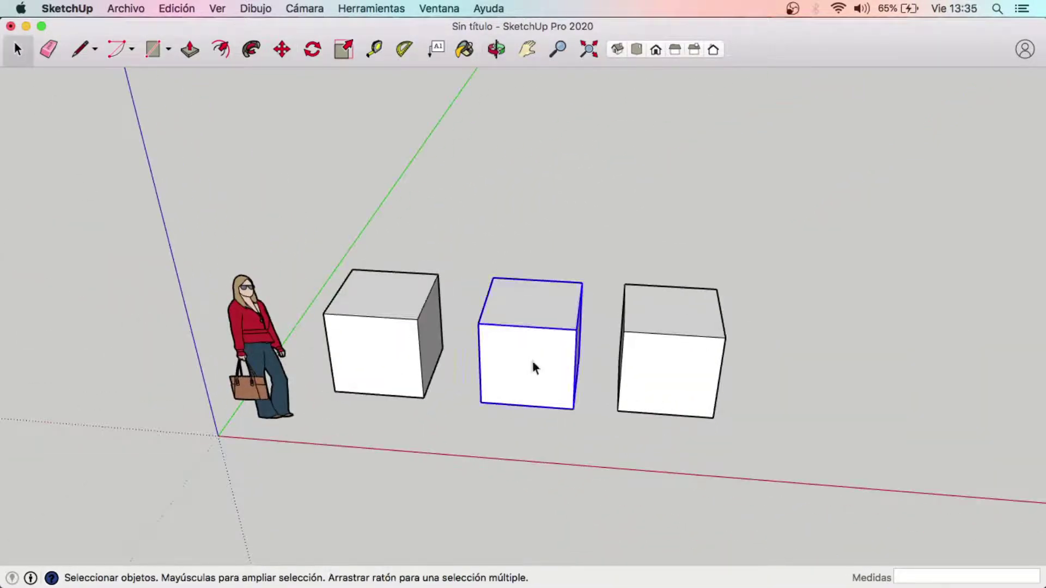
{"action": "left_click", "coordinate": [720, 310], "text": "shift"}
{"action": "key", "text": "Delete"}
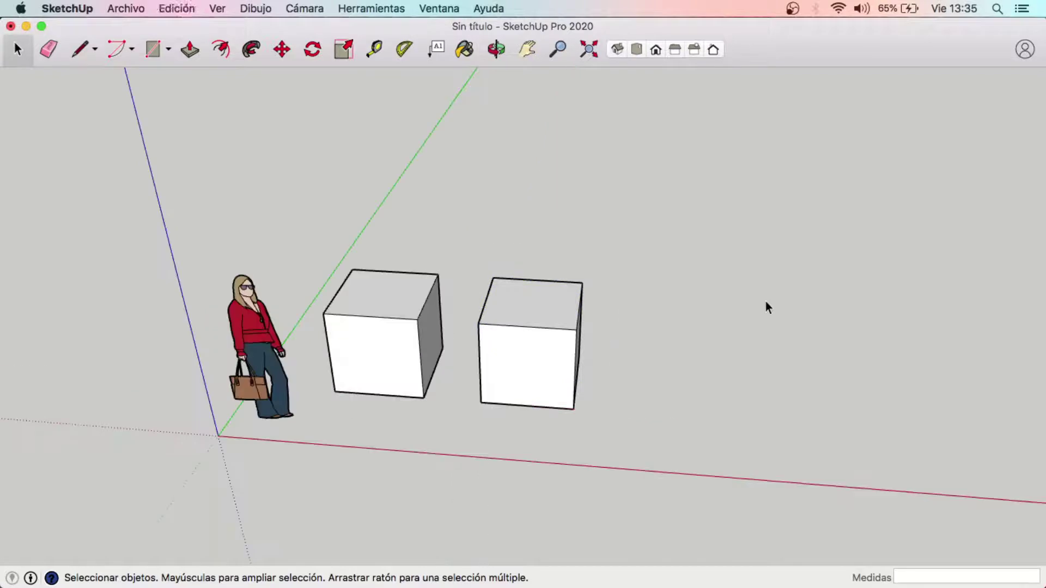
Zoom in and window-select the whole remaining cube.
{"action": "mouse_move", "coordinate": [394, 352]}
{"action": "middle_mouse_down"}
{"action": "mouse_move", "coordinate": [390, 381]}
{"action": "mouse_move", "coordinate": [443, 457]}
{"action": "mouse_move", "coordinate": [502, 444]}
{"action": "middle_mouse_up"}
{"action": "scroll", "coordinate": [391, 381], "scroll_direction": "up", "scroll_amount": 3}
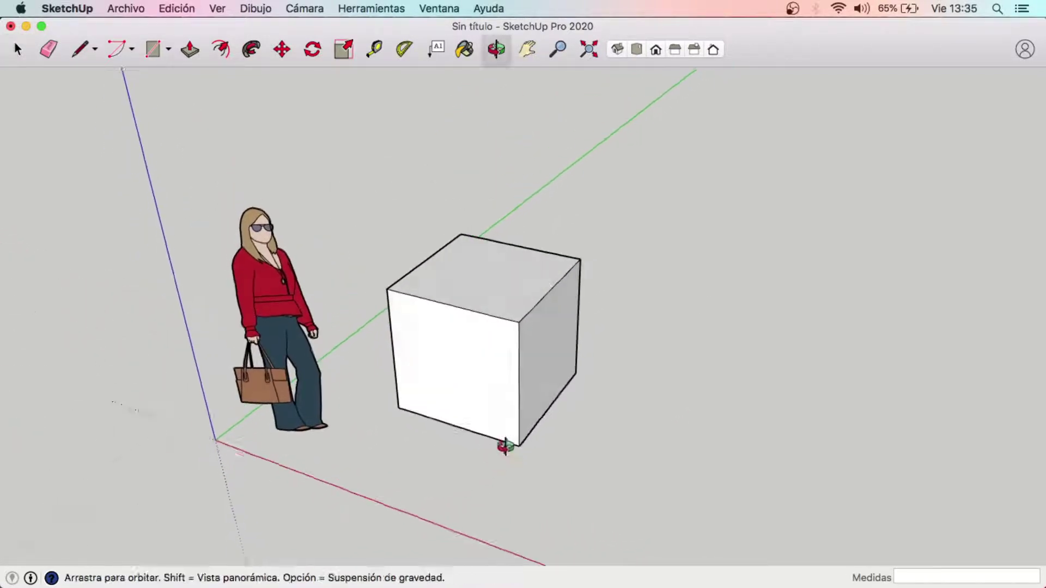
{"action": "left_click_drag", "start_coordinate": [561, 385], "coordinate": [704, 510]}
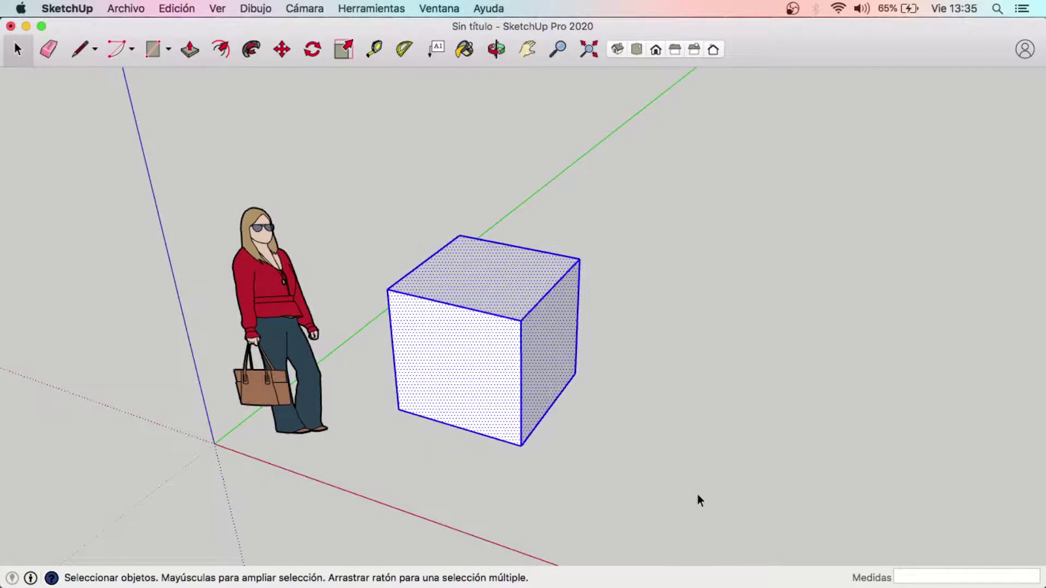
Make the cube a group (Crear grupo) and paste a copy to its right.
{"action": "right_click", "coordinate": [488, 275]}
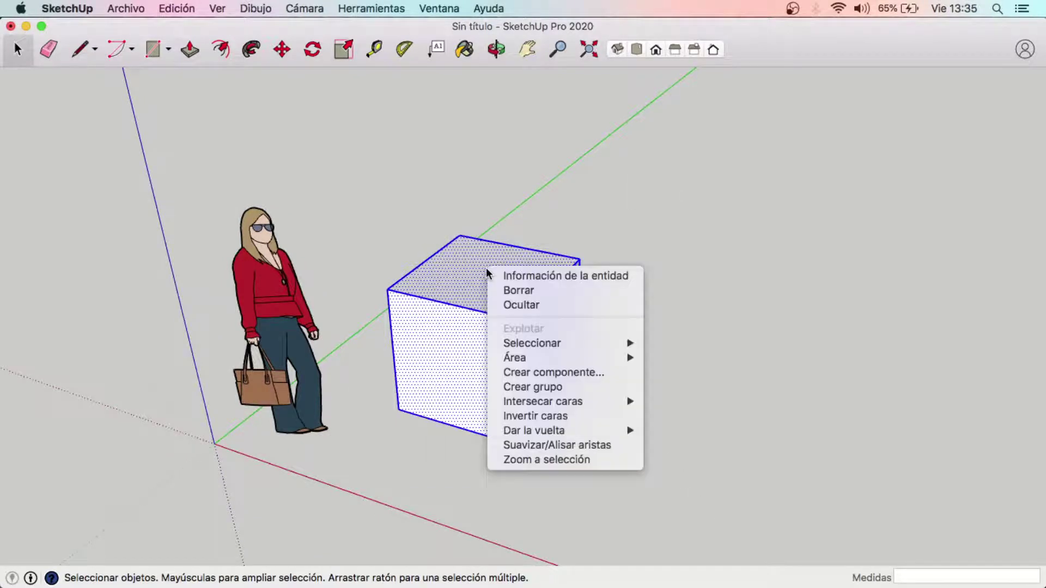
{"action": "left_click", "coordinate": [541, 388]}
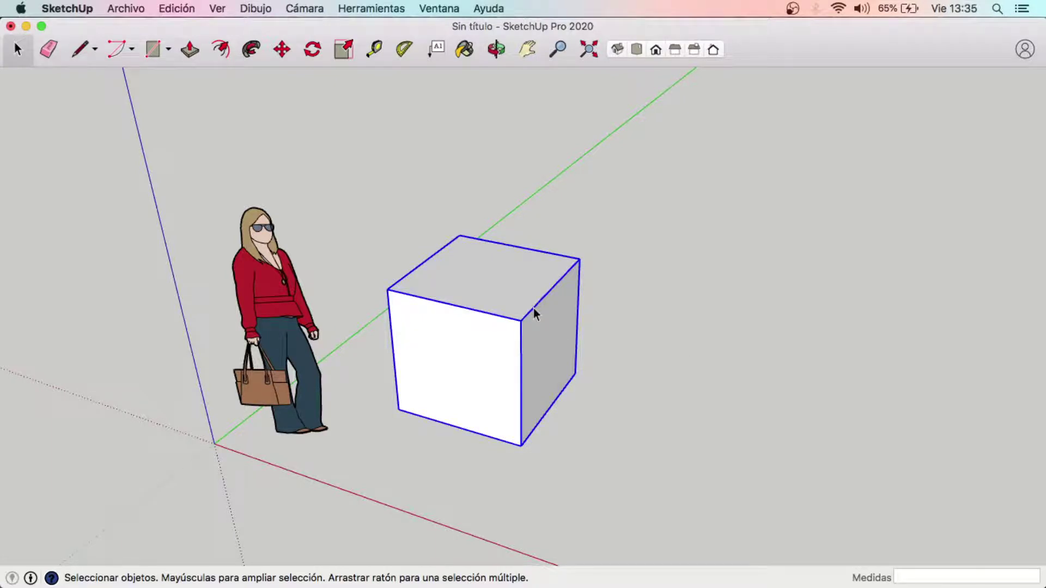
{"action": "key", "text": "super+c"}
{"action": "key", "text": "super+v"}
{"action": "left_click", "coordinate": [632, 466]}
{"action": "key", "text": "m"}
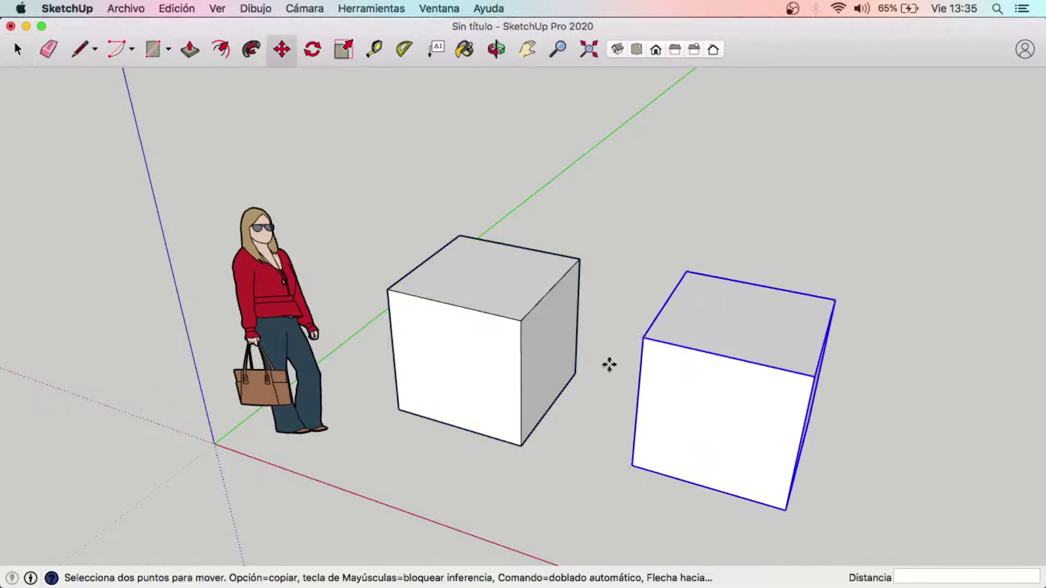
{"action": "left_click", "coordinate": [488, 373]}
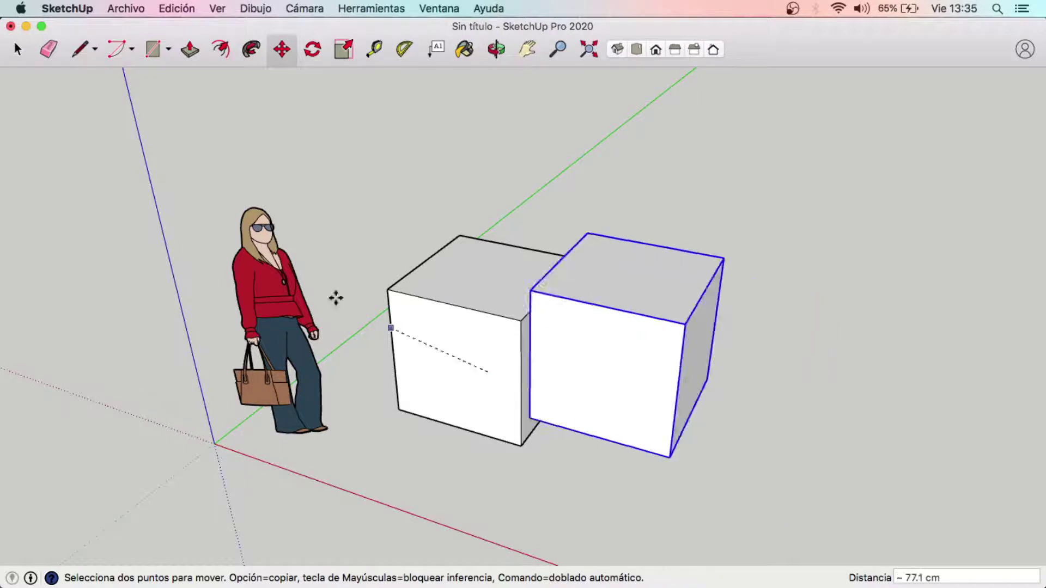
{"action": "key", "text": "Escape"}
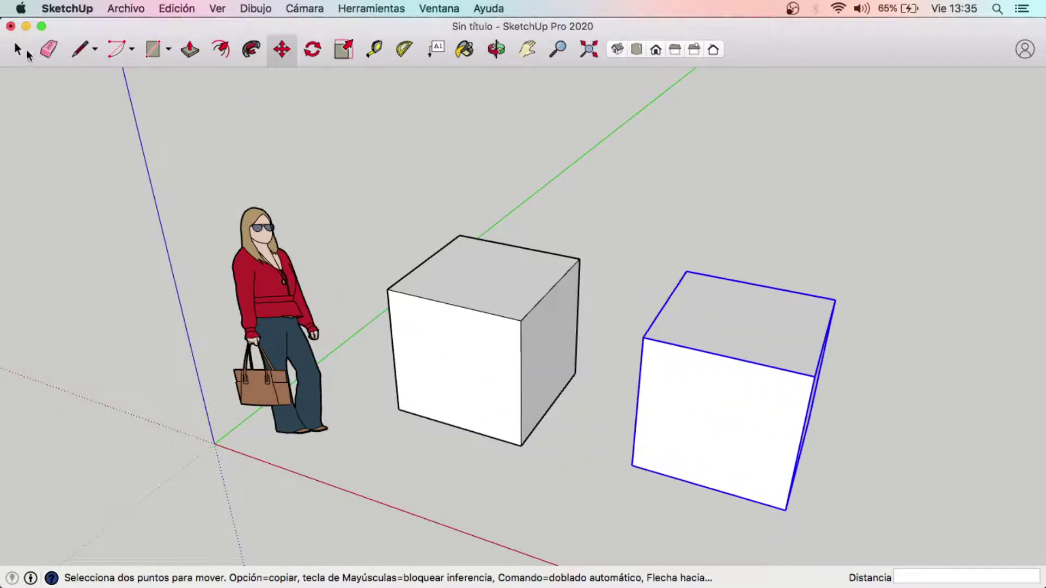
{"action": "left_click", "coordinate": [17, 50]}
{"action": "double_click", "coordinate": [501, 269]}
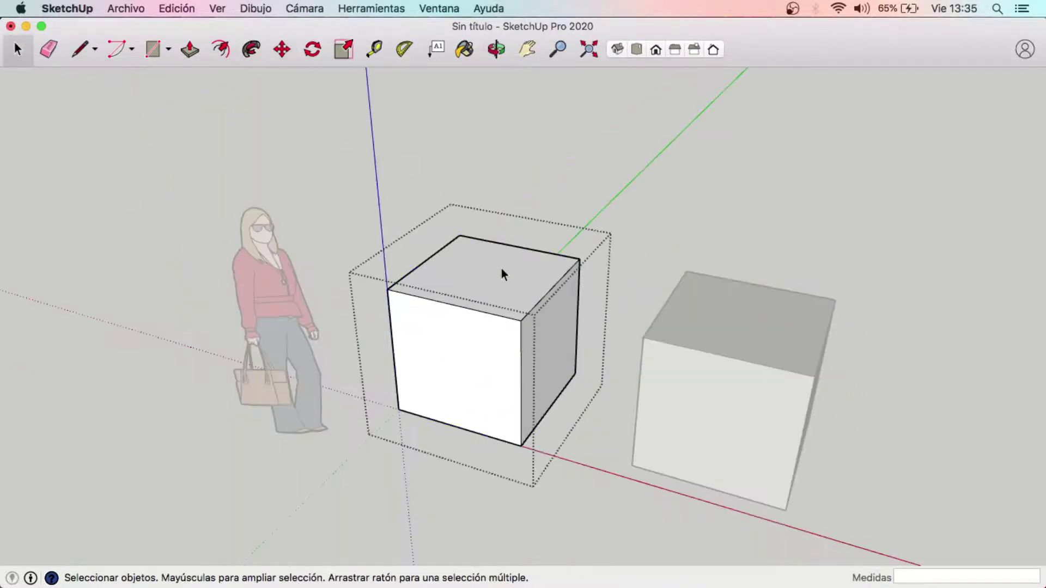
{"action": "left_click", "coordinate": [501, 269]}
{"action": "left_click", "coordinate": [197, 49]}
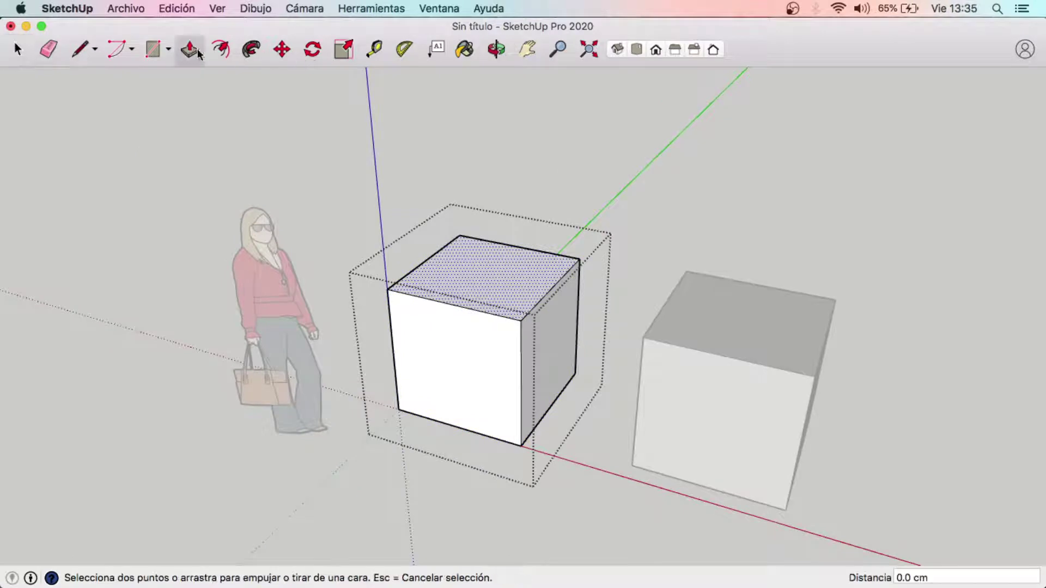
{"action": "left_click", "coordinate": [507, 276]}
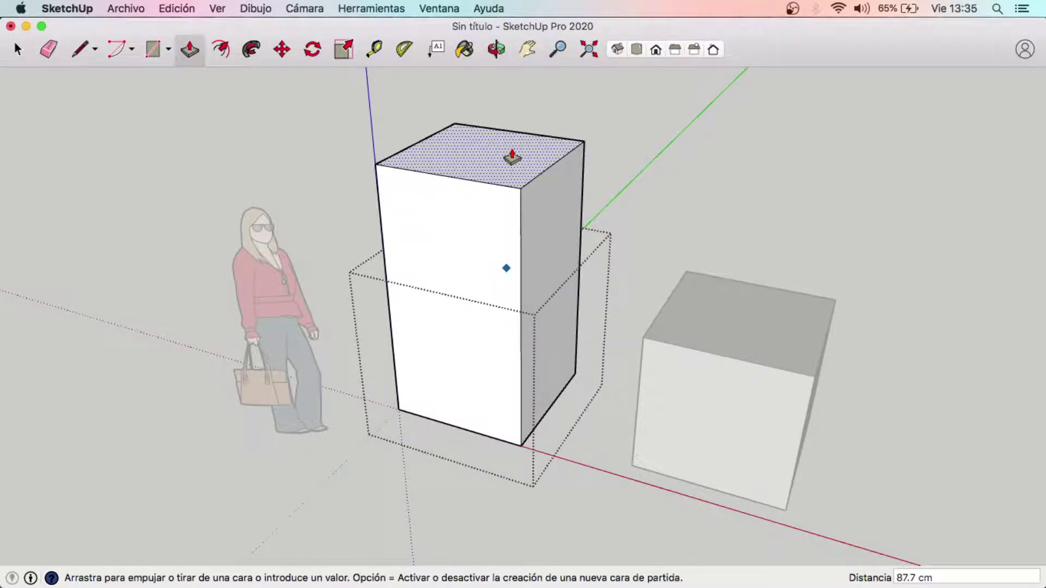
{"action": "key", "text": "Escape"}
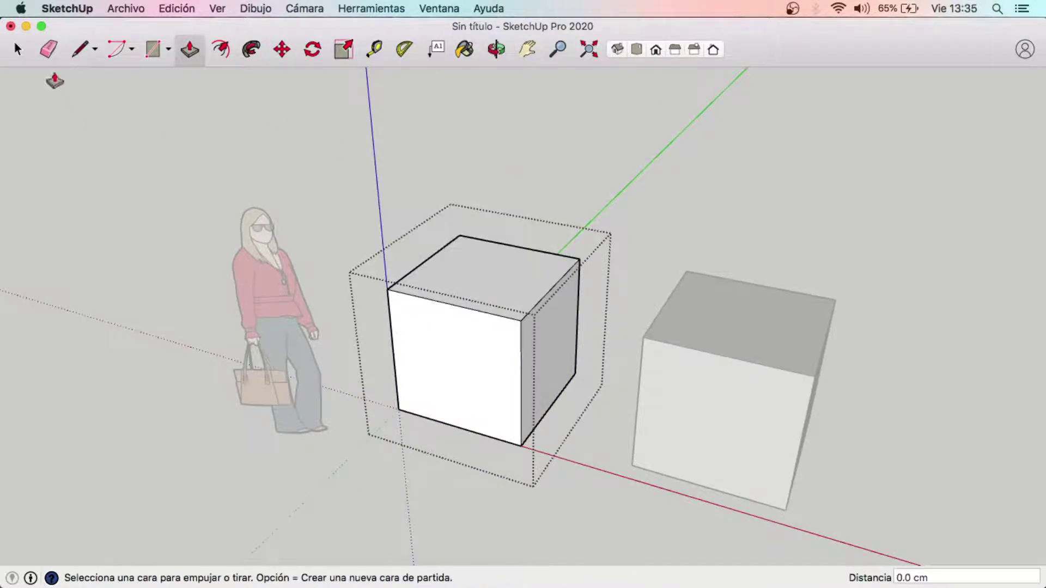
{"action": "key", "text": "space"}
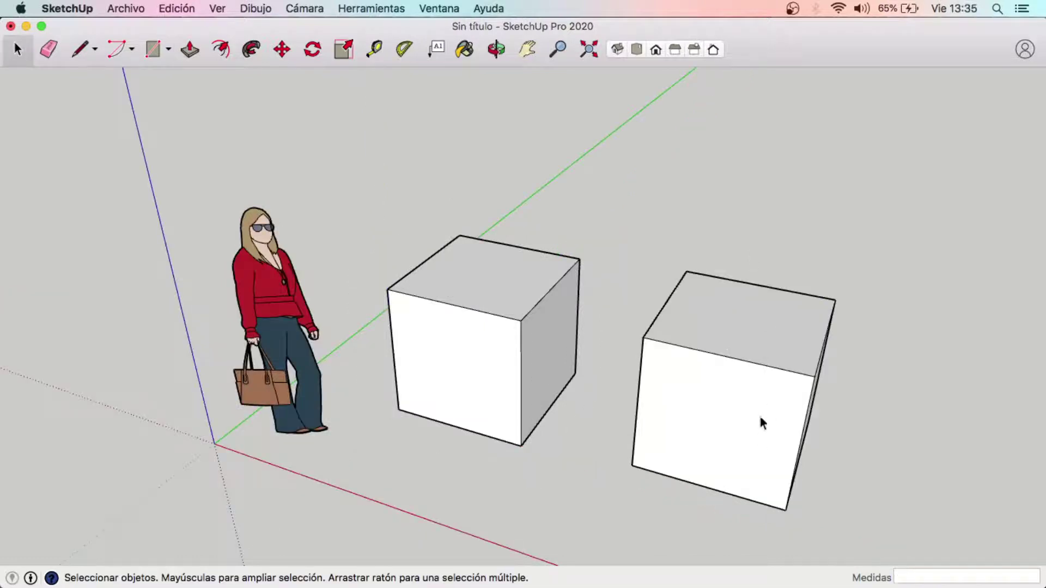
{"action": "double_click", "coordinate": [761, 419]}
{"action": "left_click", "coordinate": [737, 442]}
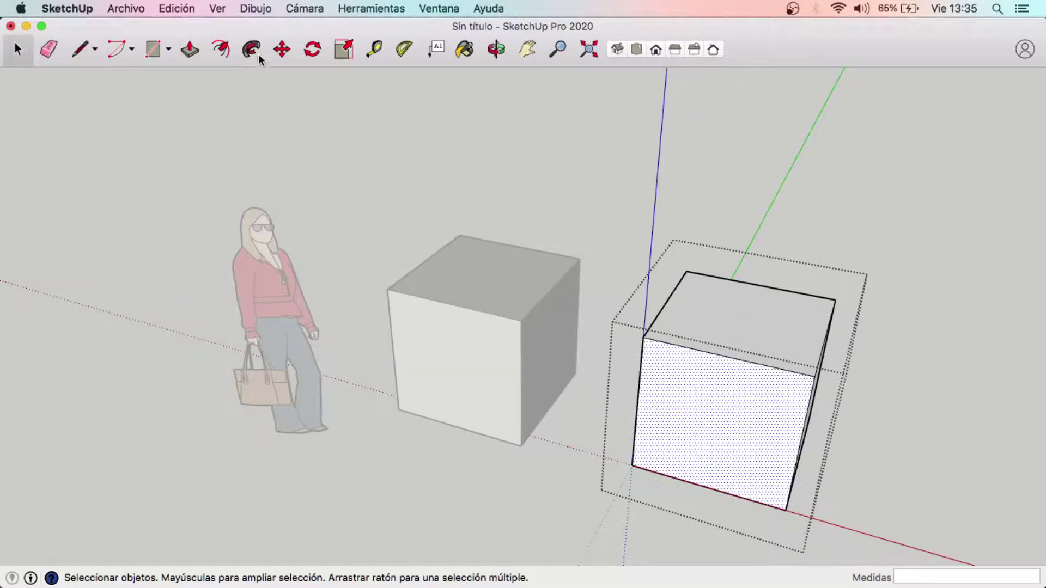
{"action": "left_click", "coordinate": [191, 50]}
{"action": "left_click_drag", "start_coordinate": [709, 407], "coordinate": [701, 462]}
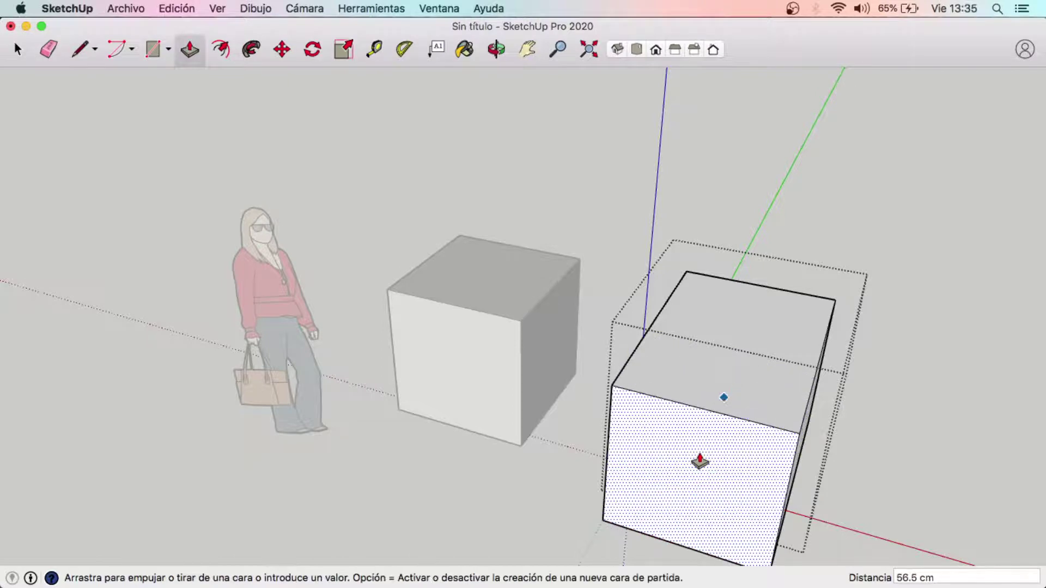
{"action": "key", "text": "Escape"}
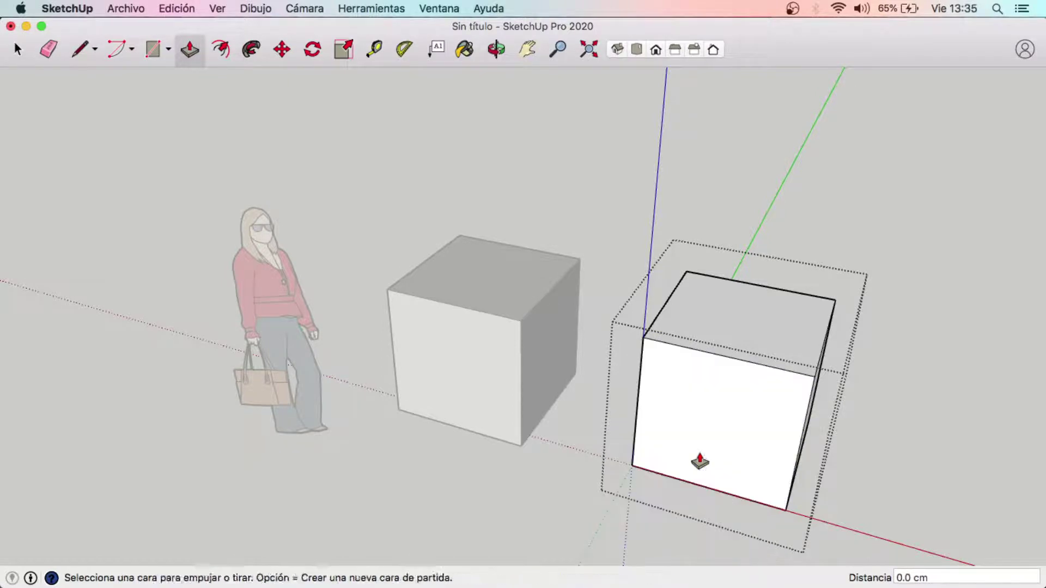
{"action": "left_click", "coordinate": [19, 50]}
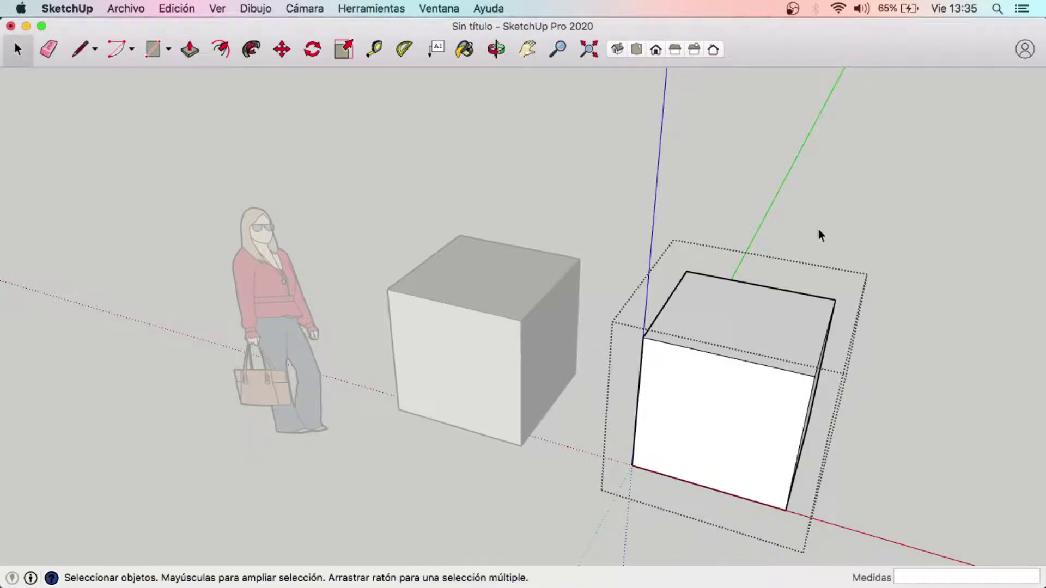
{"action": "left_click", "coordinate": [819, 229]}
{"action": "scroll", "coordinate": [818, 227], "scroll_direction": "down", "scroll_amount": 2}
{"action": "middle_click_drag", "start_coordinate": [818, 227], "coordinate": [788, 273]}
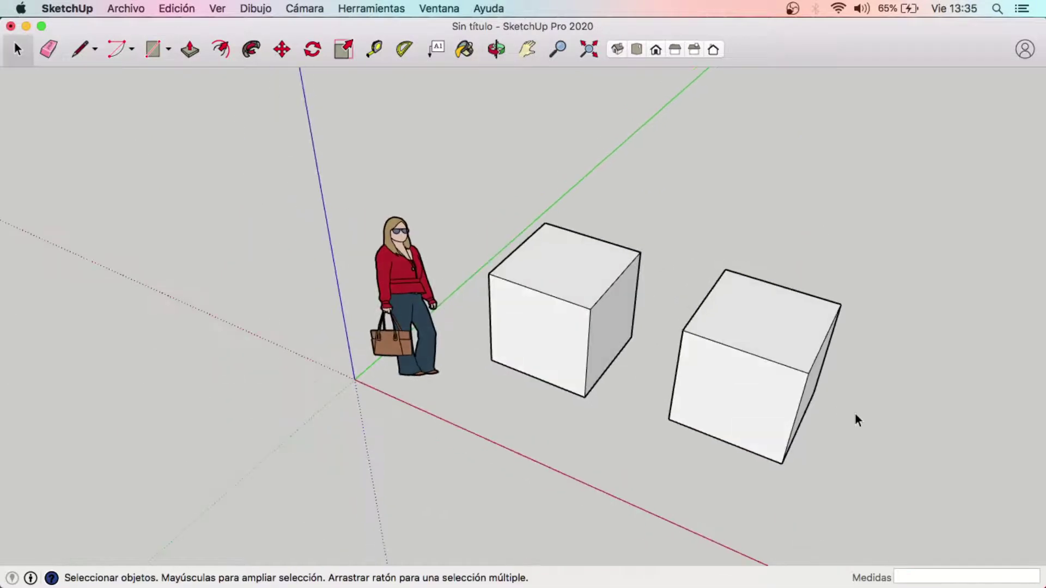
Move the right cube by its bottom corner onto the left cube's top corner.
{"action": "mouse_move", "coordinate": [848, 414]}
{"action": "middle_mouse_down", "text": "shift"}
{"action": "mouse_move", "coordinate": [653, 403]}
{"action": "mouse_move", "coordinate": [704, 423]}
{"action": "middle_mouse_up", "text": "shift"}
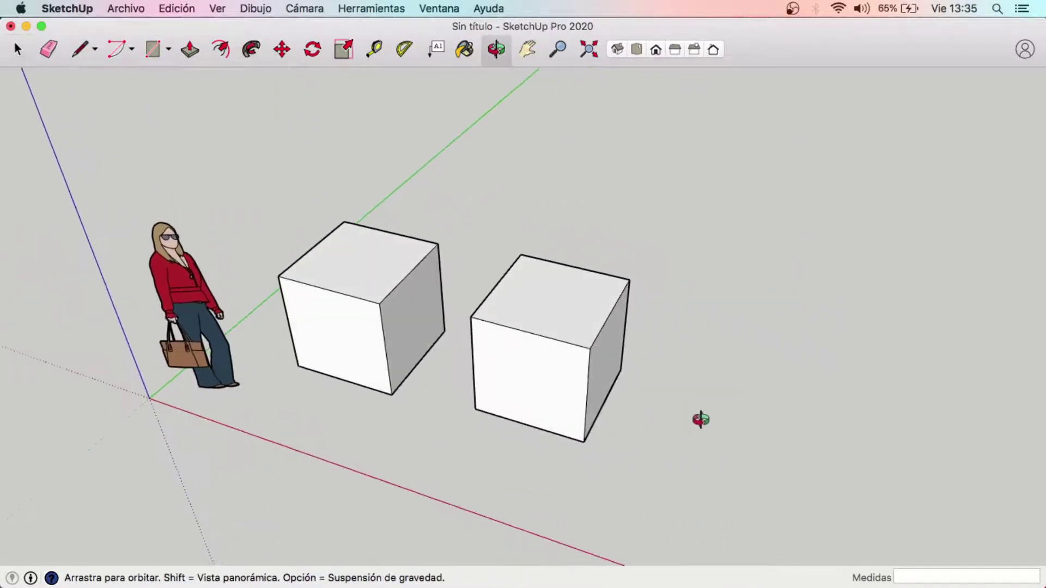
{"action": "scroll", "coordinate": [704, 423], "scroll_direction": "up", "scroll_amount": 2}
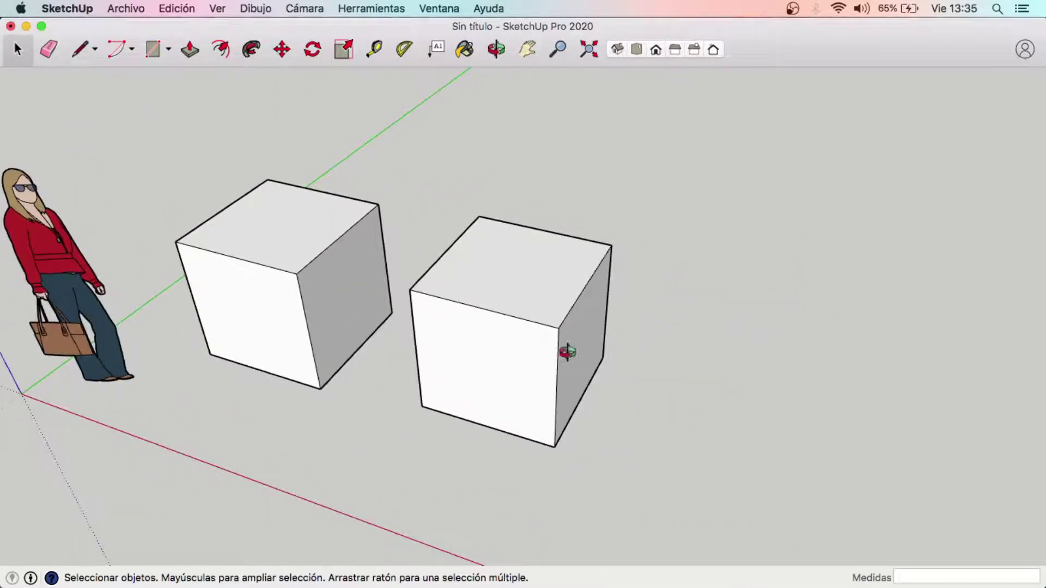
{"action": "mouse_move", "coordinate": [568, 353]}
{"action": "middle_mouse_down"}
{"action": "mouse_move", "coordinate": [595, 451]}
{"action": "mouse_move", "coordinate": [650, 386]}
{"action": "mouse_move", "coordinate": [556, 381]}
{"action": "mouse_move", "coordinate": [489, 357]}
{"action": "mouse_move", "coordinate": [542, 401]}
{"action": "mouse_move", "coordinate": [572, 322]}
{"action": "mouse_move", "coordinate": [577, 427]}
{"action": "mouse_move", "coordinate": [630, 380]}
{"action": "mouse_move", "coordinate": [636, 392]}
{"action": "mouse_move", "coordinate": [643, 245]}
{"action": "mouse_move", "coordinate": [584, 436]}
{"action": "middle_mouse_up"}
{"action": "middle_click_drag", "start_coordinate": [692, 443], "coordinate": [691, 430]}
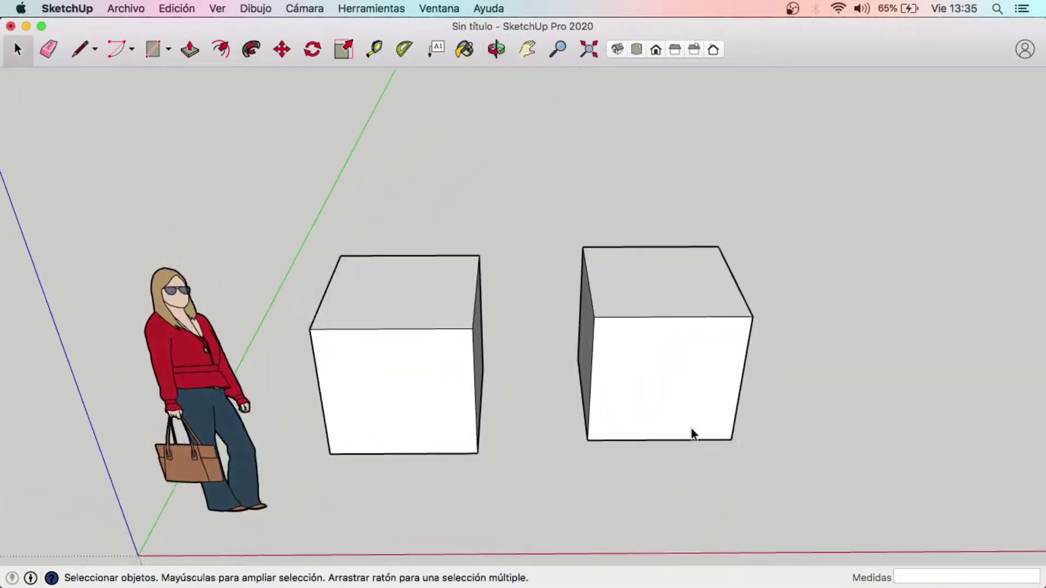
{"action": "left_click", "coordinate": [691, 429]}
{"action": "left_click", "coordinate": [284, 50]}
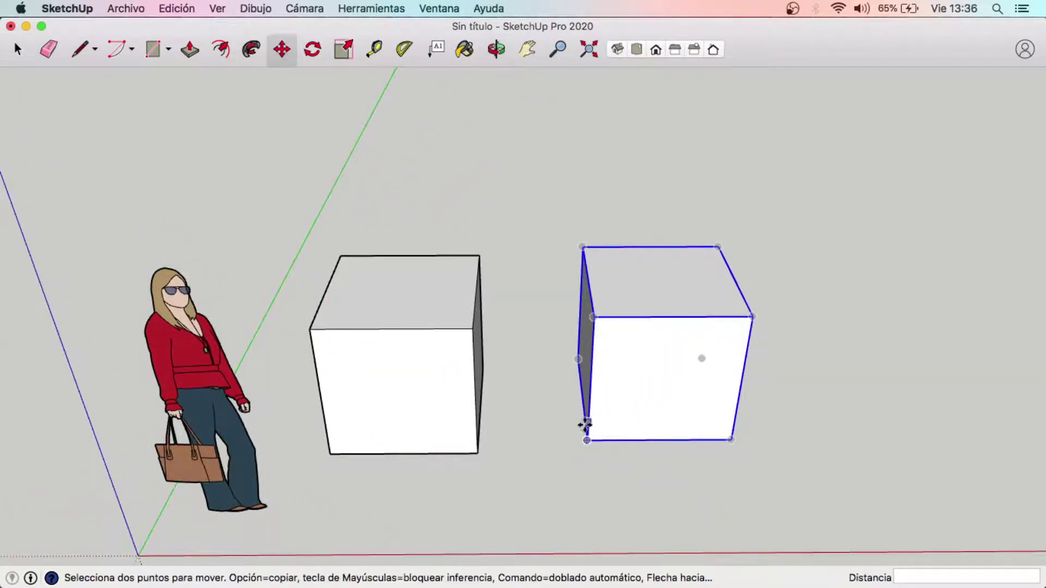
{"action": "left_click", "coordinate": [587, 439]}
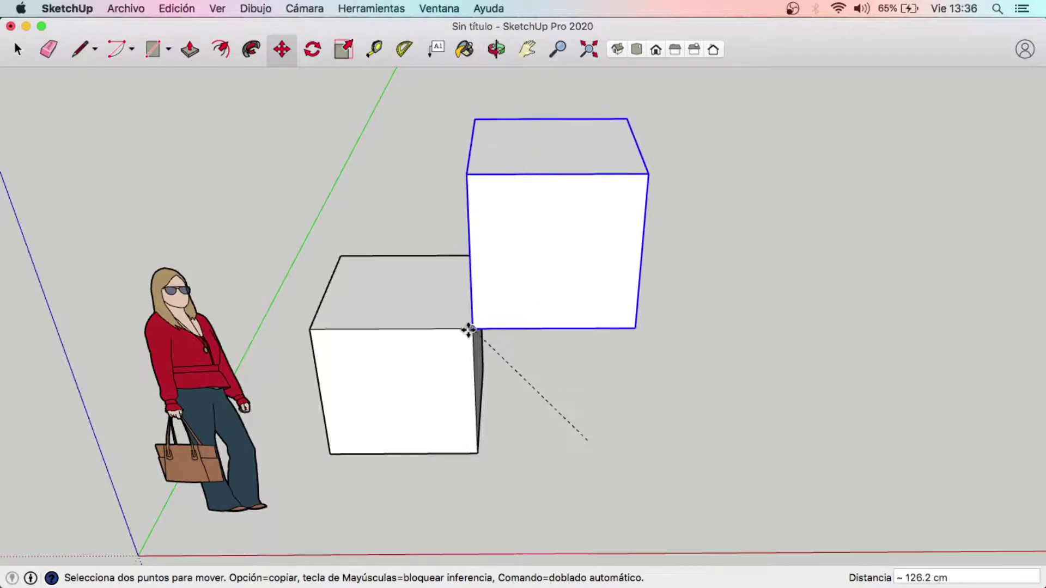
{"action": "left_click", "coordinate": [472, 329]}
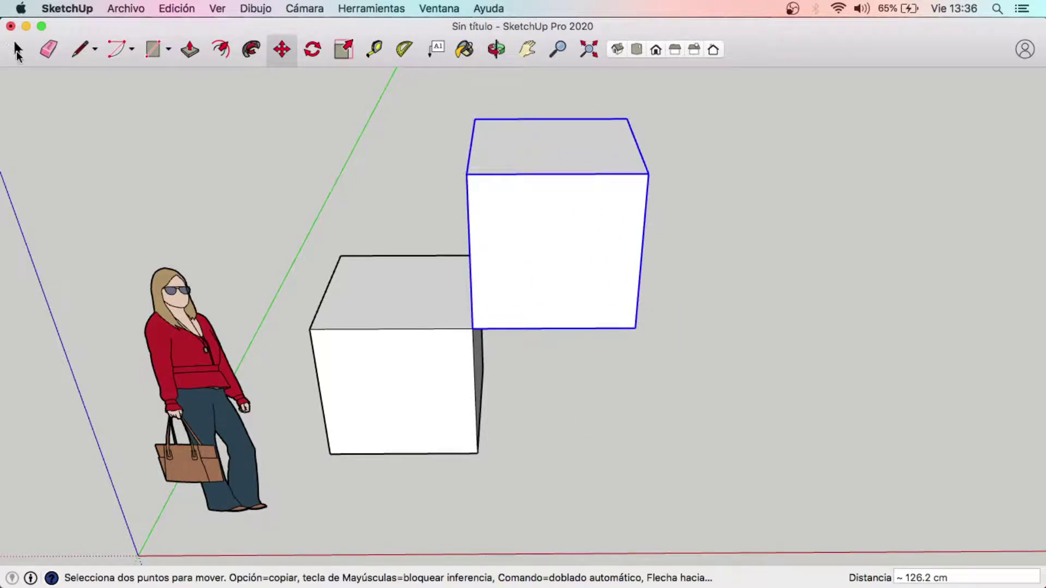
{"action": "left_click", "coordinate": [18, 52]}
{"action": "left_click", "coordinate": [496, 467]}
Re-snap the second cube's corner 100 cm onto the first cube's corner, diagonally.
{"action": "middle_click_drag", "start_coordinate": [588, 387], "coordinate": [502, 358]}
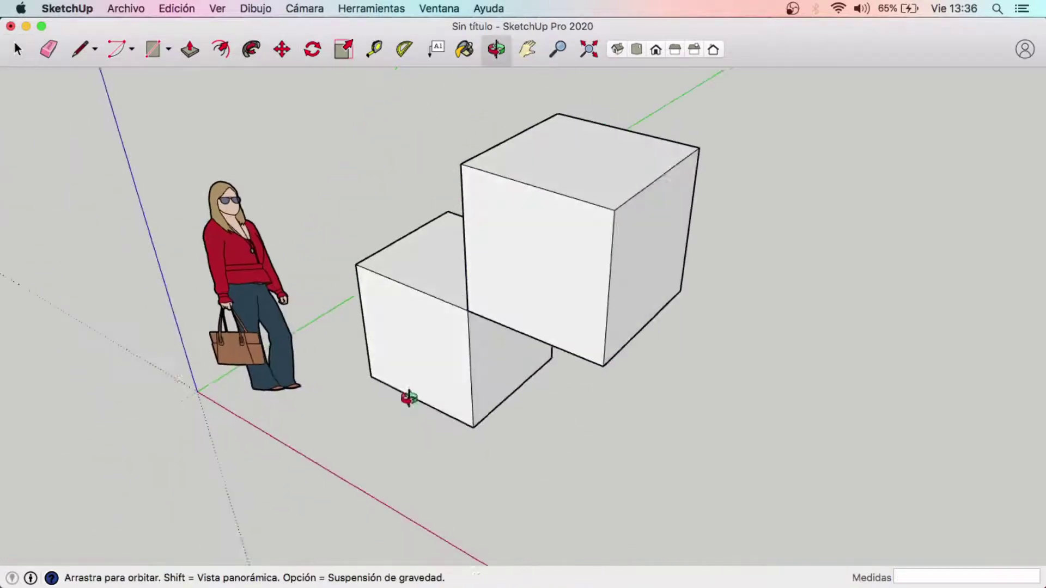
{"action": "left_click", "coordinate": [521, 319]}
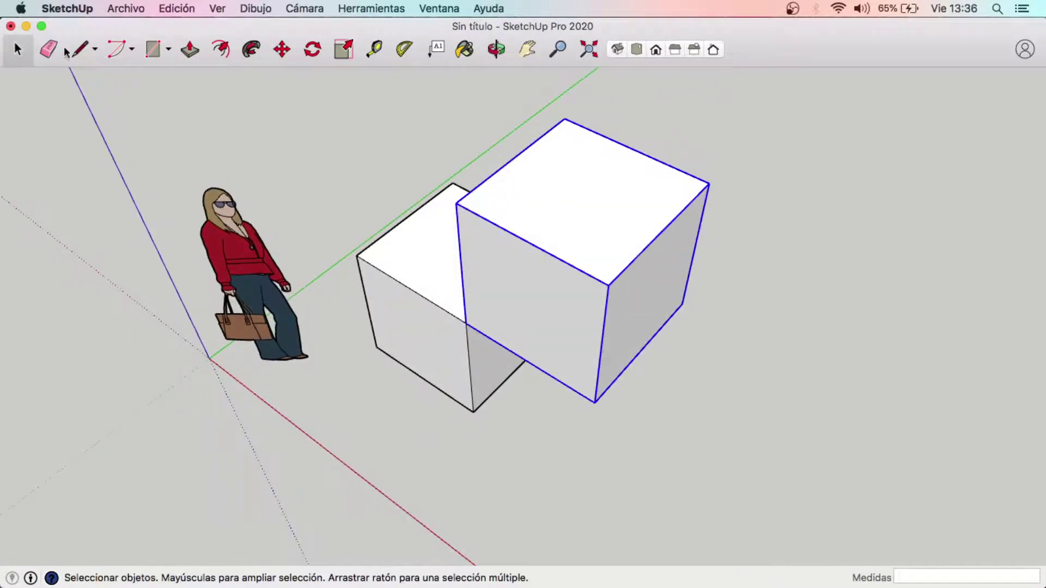
{"action": "left_click", "coordinate": [284, 51]}
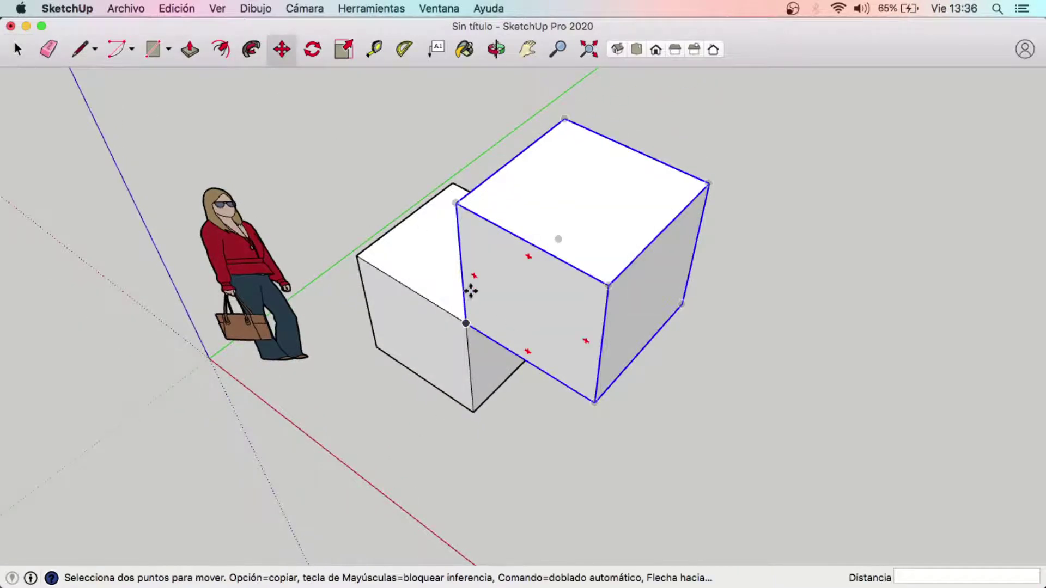
{"action": "left_click", "coordinate": [466, 324]}
{"action": "left_click", "coordinate": [558, 238]}
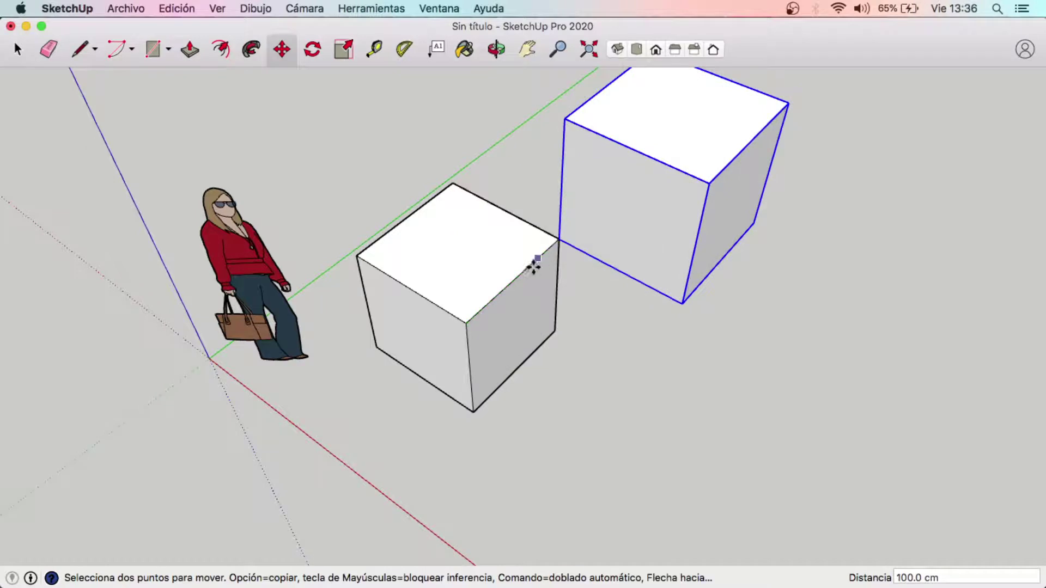
{"action": "left_click", "coordinate": [18, 51]}
{"action": "left_click", "coordinate": [573, 385]}
{"action": "mouse_move", "coordinate": [574, 384]}
{"action": "middle_mouse_down"}
{"action": "mouse_move", "coordinate": [613, 349]}
{"action": "mouse_move", "coordinate": [392, 324]}
{"action": "mouse_move", "coordinate": [492, 330]}
{"action": "middle_mouse_up"}
{"action": "scroll", "coordinate": [491, 330], "scroll_direction": "down", "scroll_amount": 3}
{"action": "left_click", "coordinate": [344, 297]}
Copy the diagonal cube pair and snap the pasted pair's corner to the original cube.
{"action": "left_click", "coordinate": [428, 235], "text": "shift"}
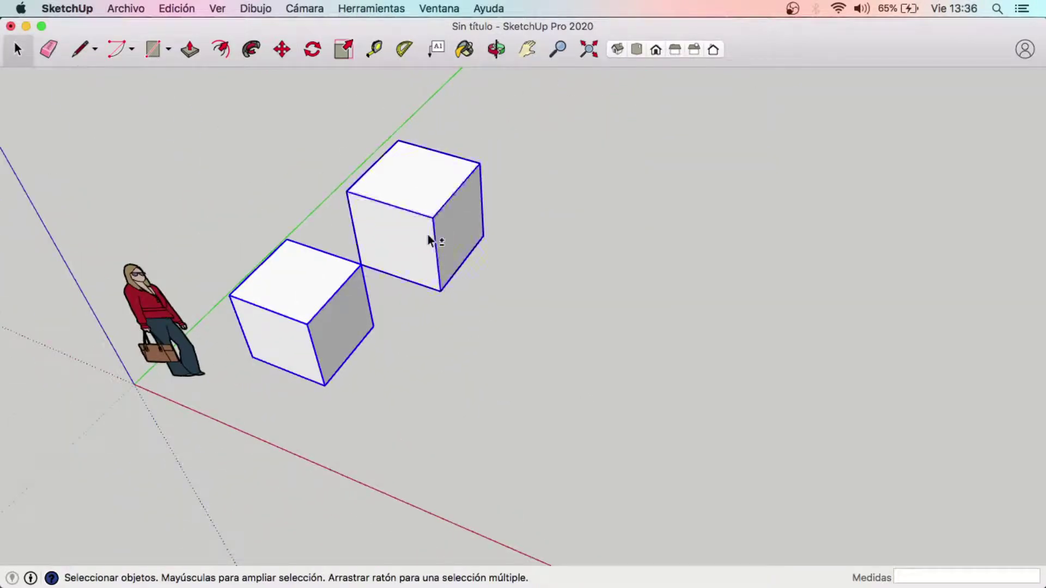
{"action": "key", "text": "super+c"}
{"action": "key", "text": "super+v"}
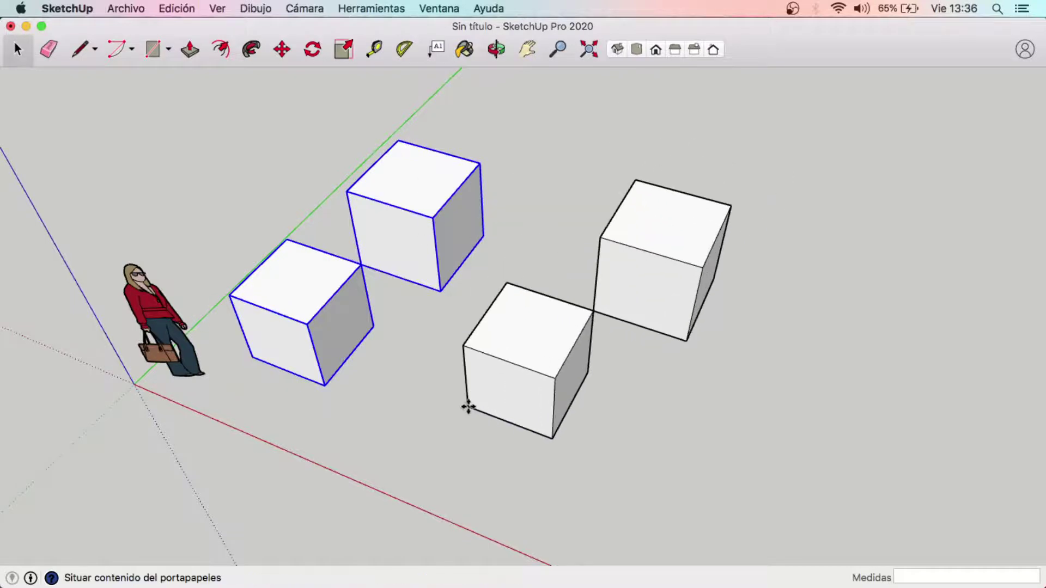
{"action": "left_click", "coordinate": [430, 428]}
{"action": "scroll", "coordinate": [463, 289], "scroll_direction": "up", "scroll_amount": 3}
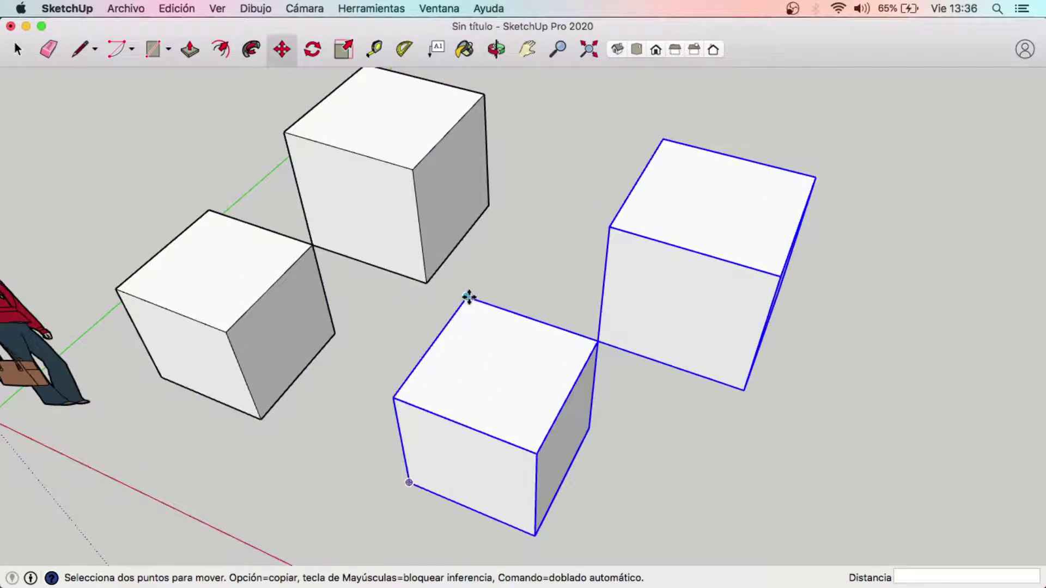
{"action": "left_click", "coordinate": [467, 296]}
{"action": "scroll", "coordinate": [500, 269], "scroll_direction": "down", "scroll_amount": 3}
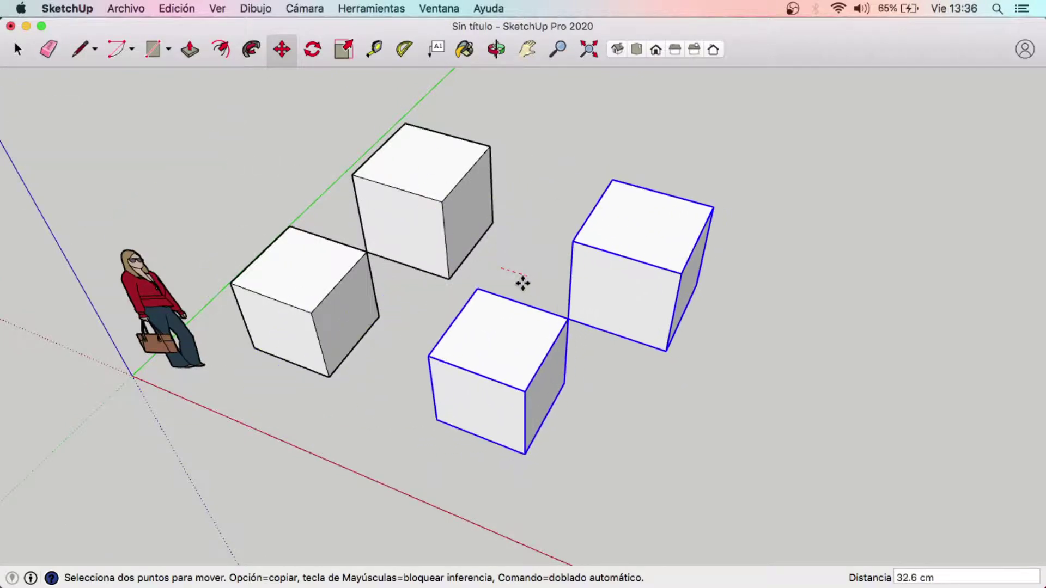
{"action": "left_click", "coordinate": [522, 283]}
{"action": "left_click_drag", "start_coordinate": [477, 290], "coordinate": [448, 280]}
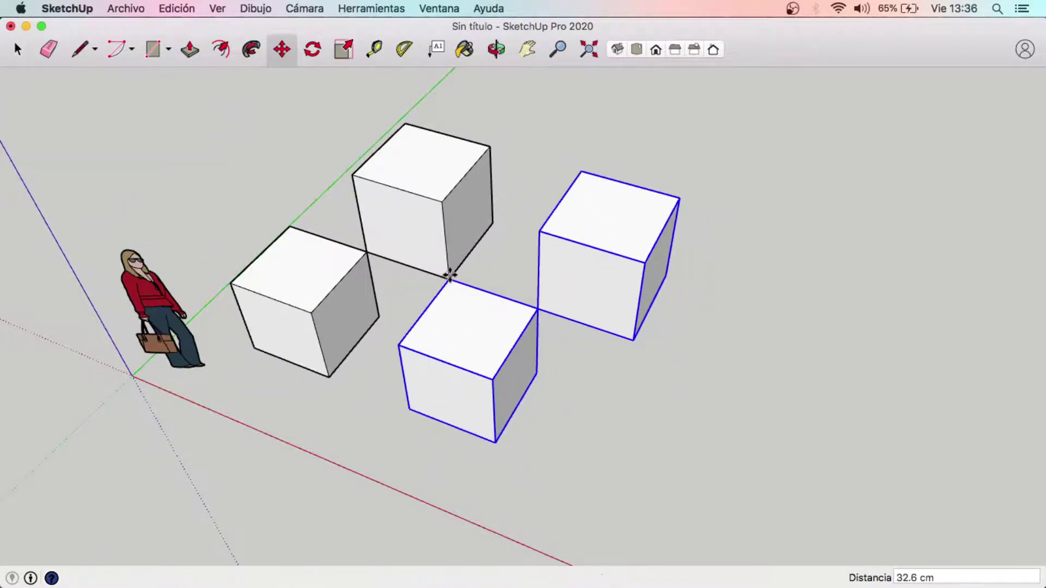
{"action": "left_click", "coordinate": [17, 49]}
{"action": "left_click", "coordinate": [567, 373]}
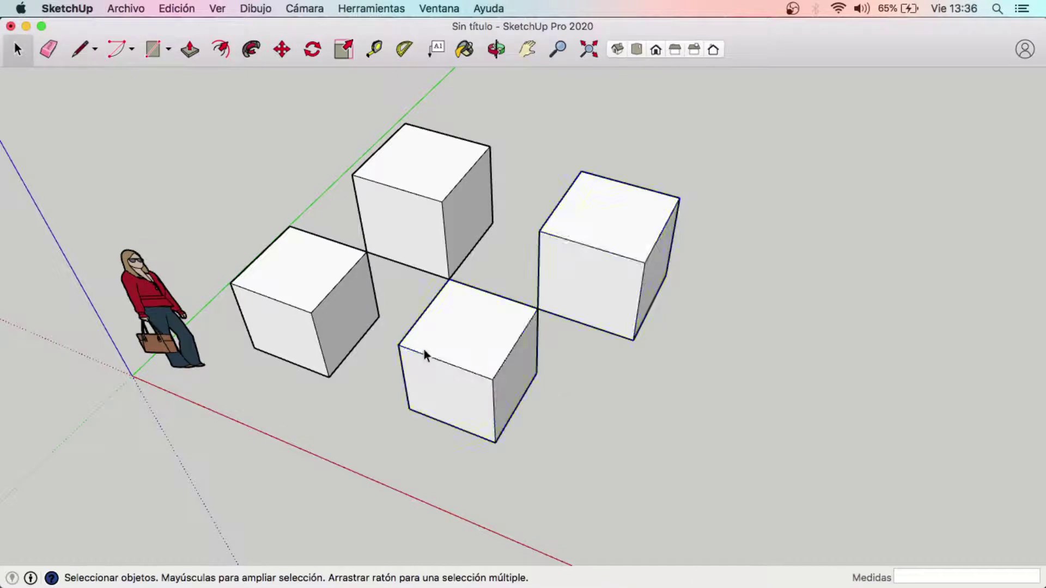
Copy the front cube and snap the copy against the neighbouring cube's corner.
{"action": "left_click", "coordinate": [424, 351]}
{"action": "key", "text": "super+c"}
{"action": "key", "text": "super+v"}
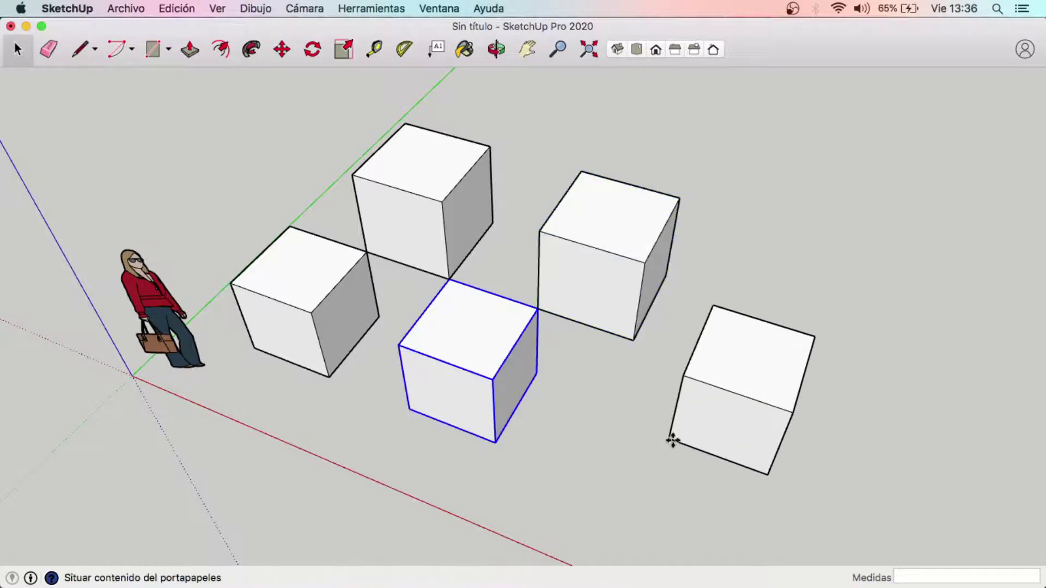
{"action": "left_click", "coordinate": [637, 467]}
{"action": "key", "text": "m"}
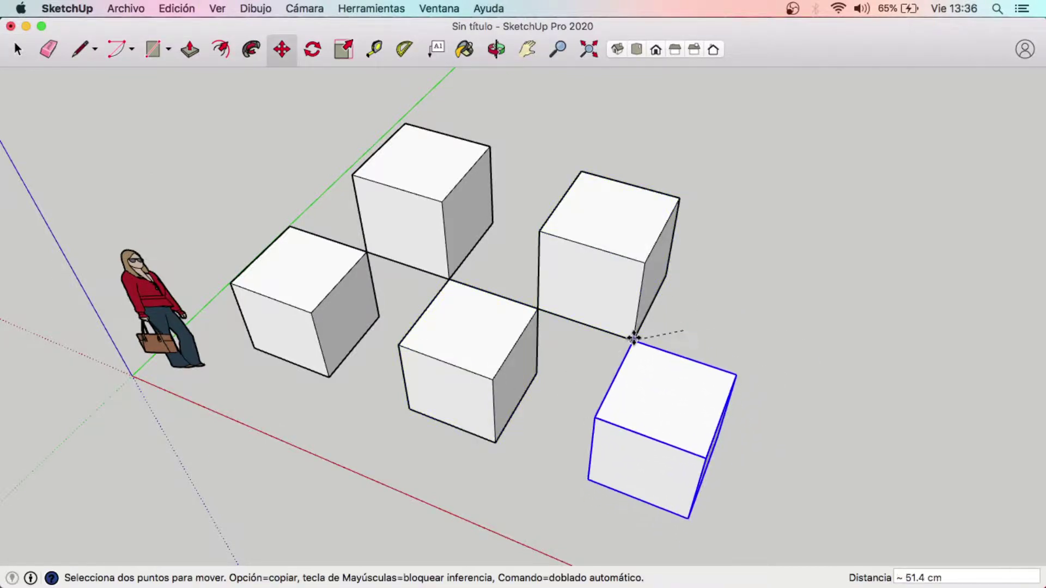
{"action": "left_click", "coordinate": [634, 338]}
{"action": "left_click", "coordinate": [633, 337]}
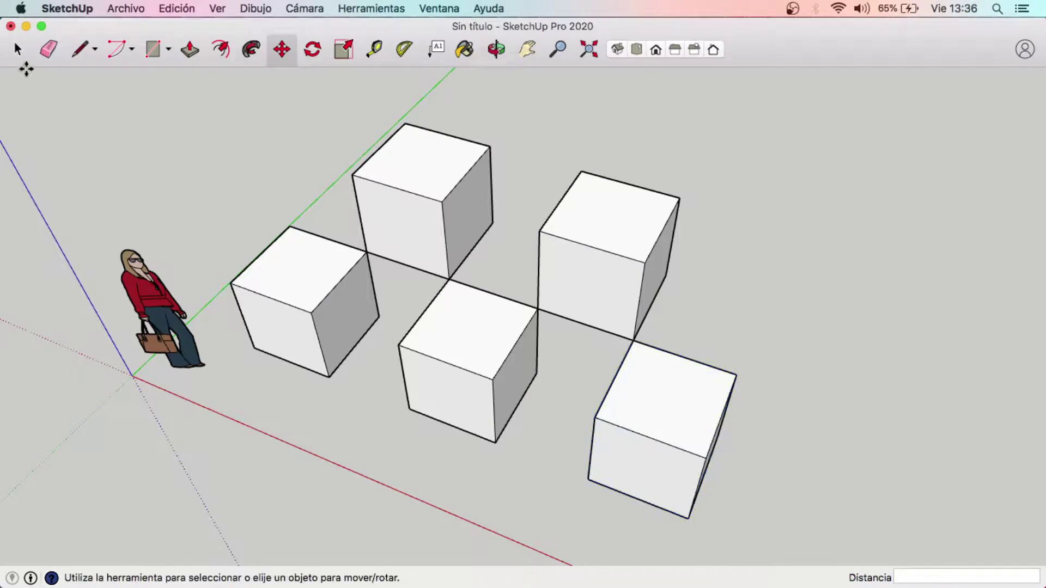
{"action": "left_click", "coordinate": [19, 51]}
Copy a column of three cubes and snap the copies against the central cube's corner.
{"action": "middle_click_drag", "start_coordinate": [694, 287], "coordinate": [605, 445]}
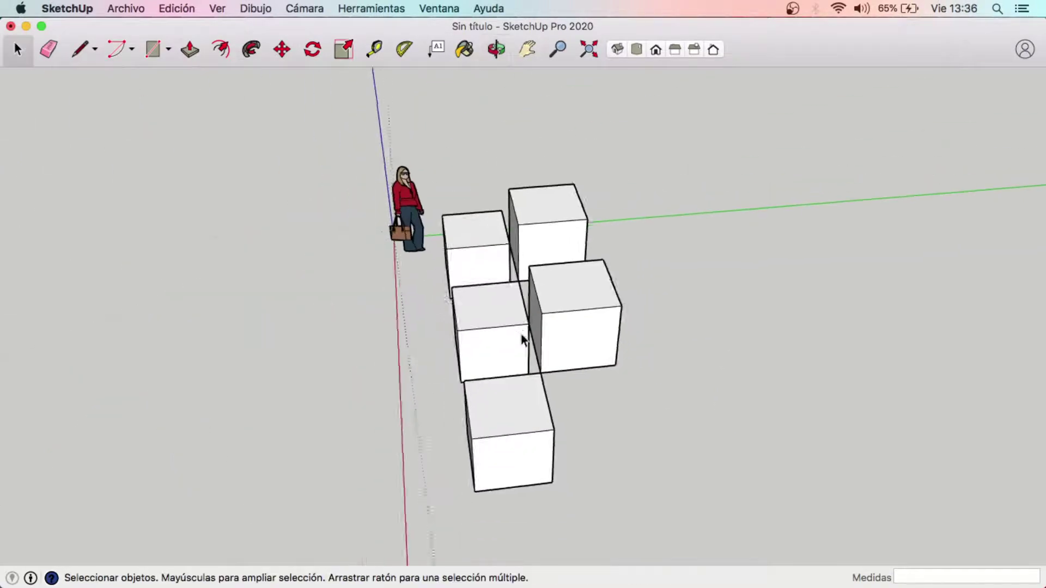
{"action": "left_click", "coordinate": [440, 245]}
{"action": "left_click", "coordinate": [497, 346], "text": "shift"}
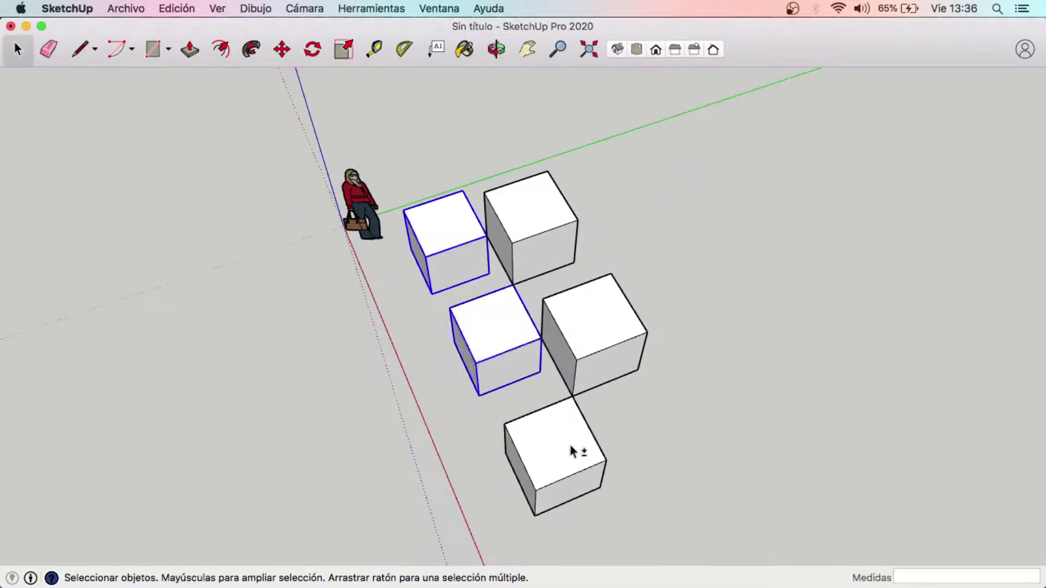
{"action": "left_click", "coordinate": [572, 450], "text": "shift"}
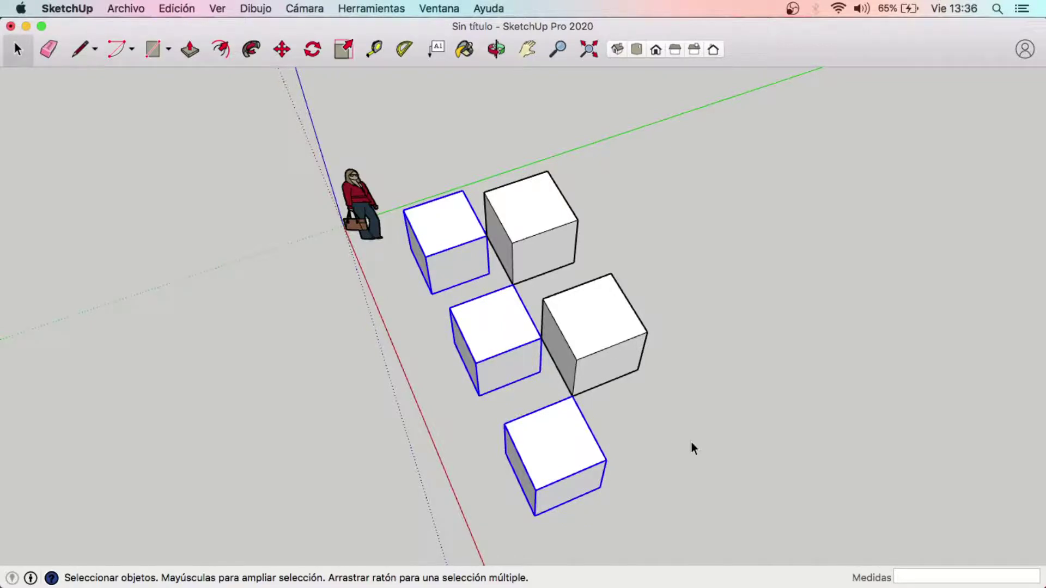
{"action": "key", "text": "super+c"}
{"action": "key", "text": "super+v"}
{"action": "mouse_move", "coordinate": [647, 304]}
{"action": "middle_mouse_down"}
{"action": "mouse_move", "coordinate": [661, 329]}
{"action": "mouse_move", "coordinate": [584, 315]}
{"action": "middle_mouse_up"}
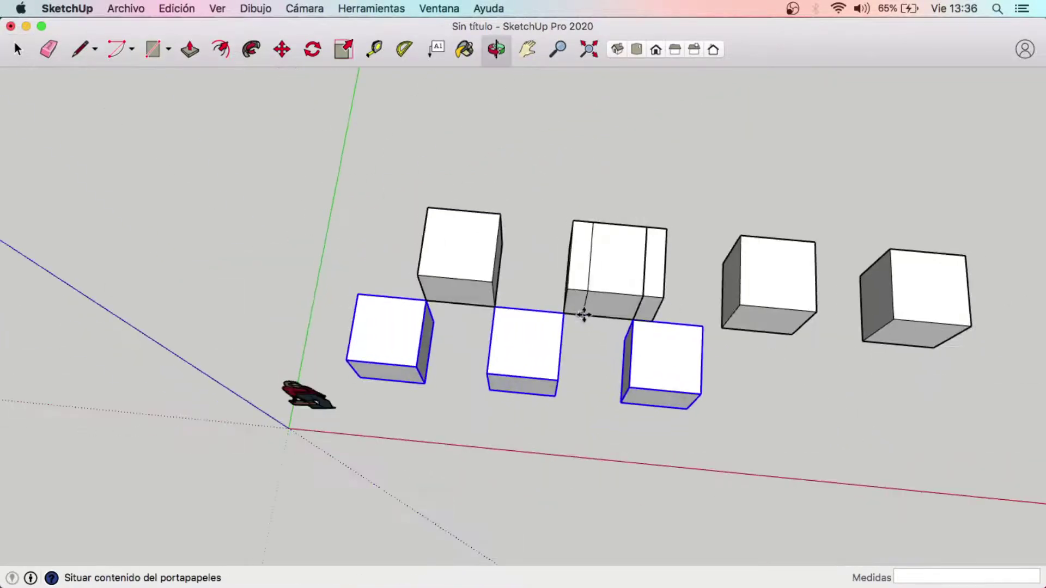
{"action": "left_click", "coordinate": [383, 174]}
{"action": "mouse_move", "coordinate": [381, 182]}
{"action": "middle_mouse_down"}
{"action": "mouse_move", "coordinate": [759, 187]}
{"action": "mouse_move", "coordinate": [356, 358]}
{"action": "mouse_move", "coordinate": [428, 350]}
{"action": "middle_mouse_up"}
{"action": "left_click", "coordinate": [180, 357]}
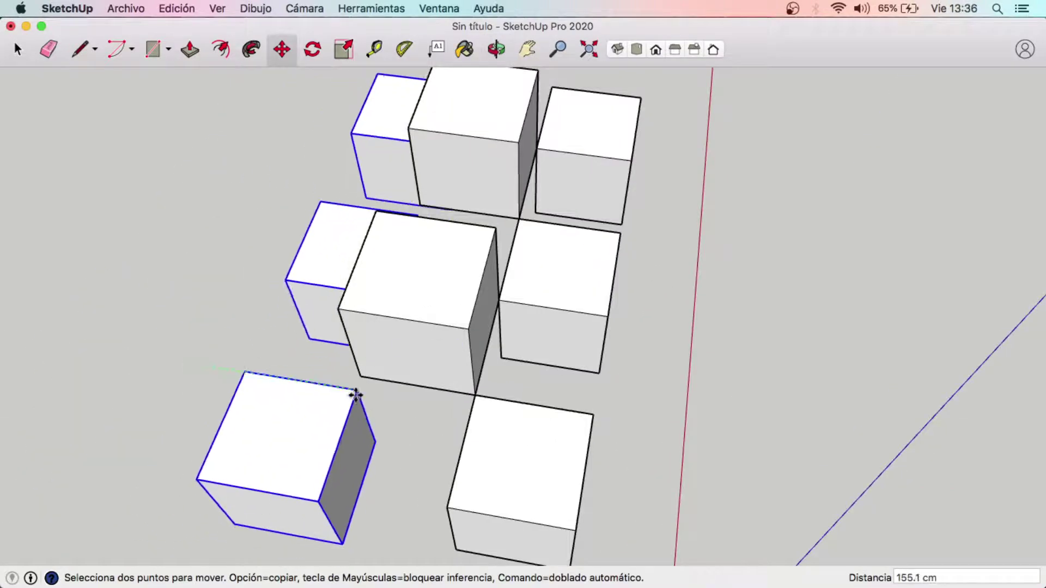
{"action": "left_click", "coordinate": [360, 375]}
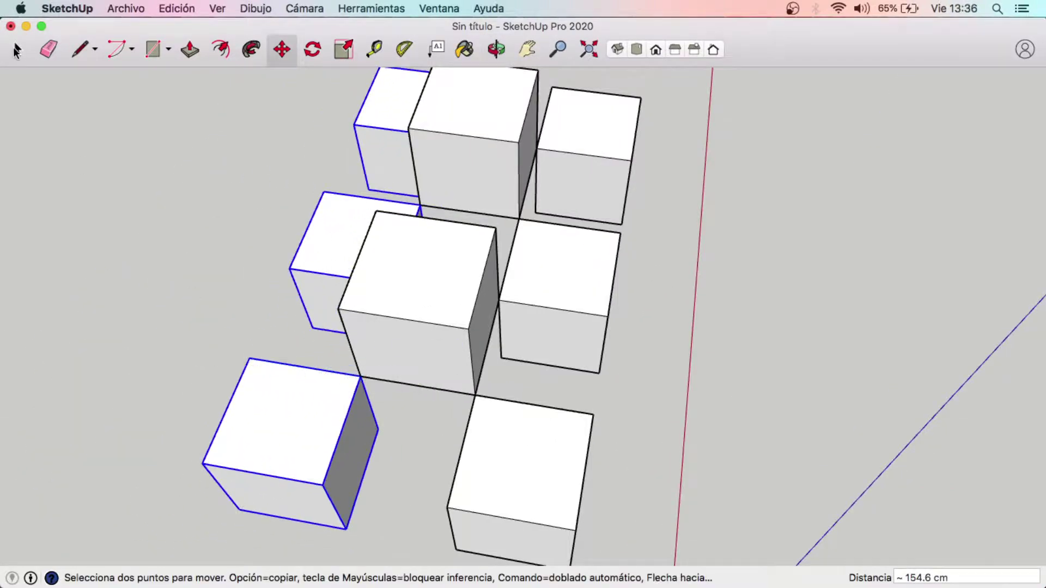
{"action": "left_click", "coordinate": [16, 51]}
{"action": "left_click", "coordinate": [157, 171]}
Paste two more cube copies into the front row of the checkerboard.
{"action": "scroll", "coordinate": [312, 210], "scroll_direction": "down", "scroll_amount": 5}
{"action": "mouse_move", "coordinate": [311, 209]}
{"action": "middle_mouse_down"}
{"action": "mouse_move", "coordinate": [369, 214]}
{"action": "mouse_move", "coordinate": [364, 256]}
{"action": "mouse_move", "coordinate": [392, 238]}
{"action": "mouse_move", "coordinate": [463, 238]}
{"action": "mouse_move", "coordinate": [385, 215]}
{"action": "middle_mouse_up"}
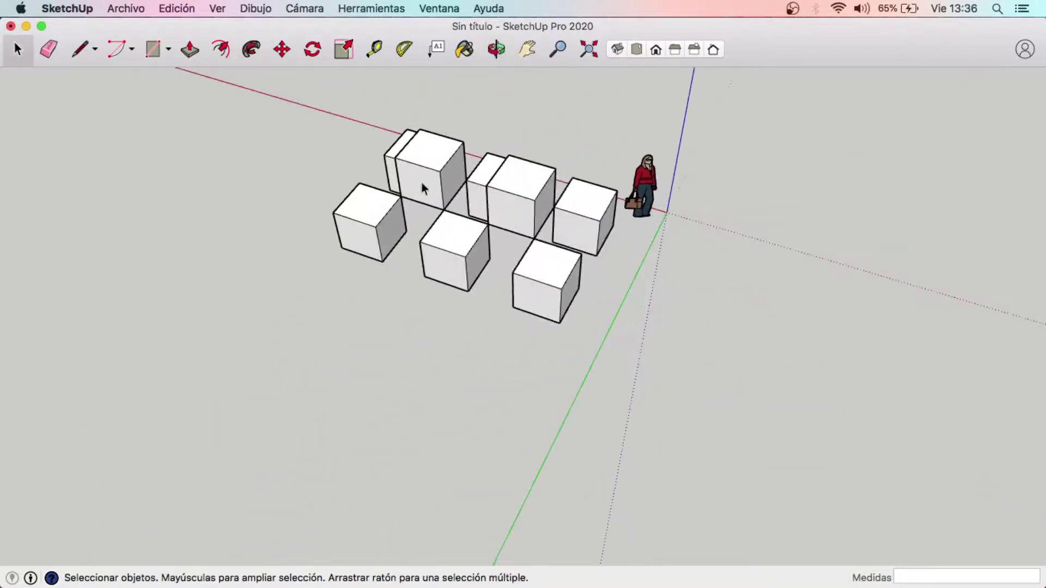
{"action": "left_click", "coordinate": [529, 198], "text": "shift"}
{"action": "scroll", "coordinate": [402, 224], "scroll_direction": "up", "scroll_amount": 2}
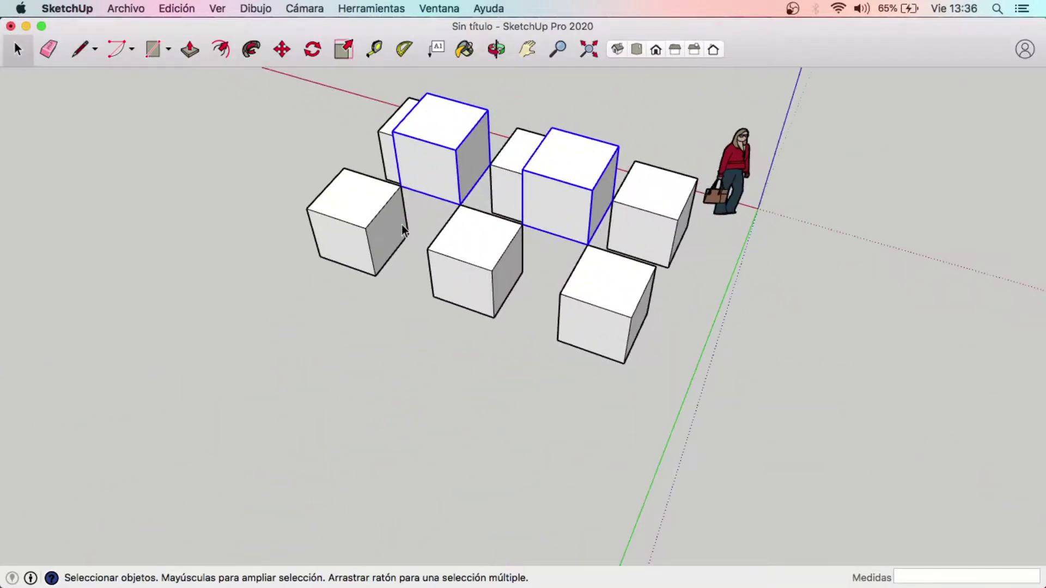
{"action": "key", "text": "super+v"}
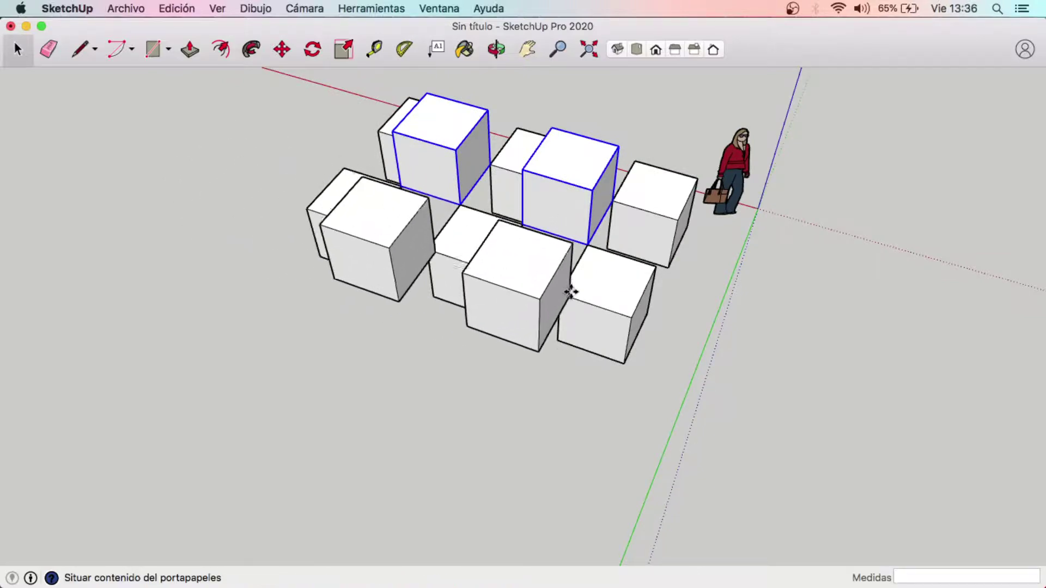
{"action": "left_click", "coordinate": [560, 290]}
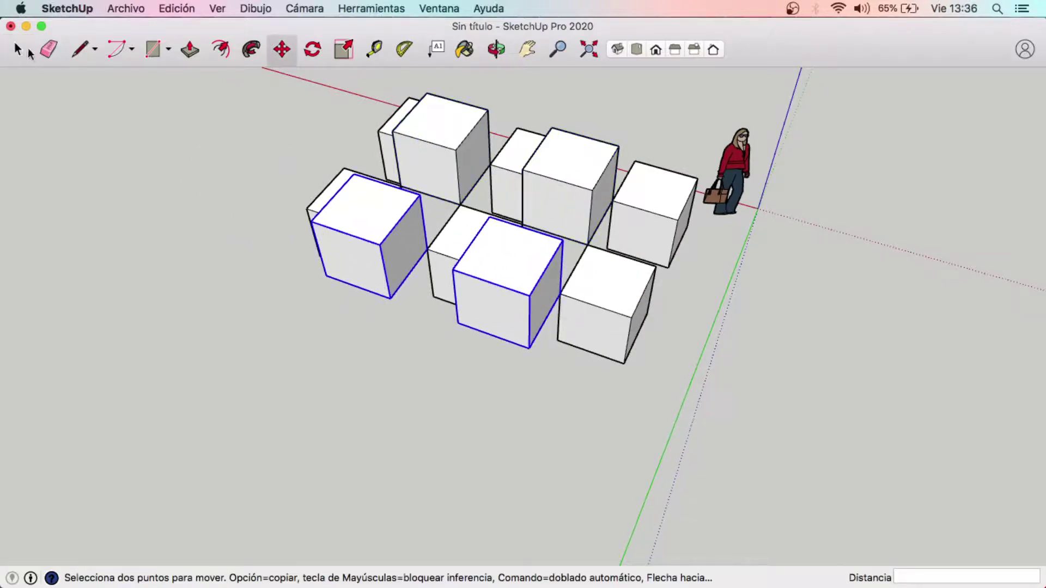
{"action": "left_click", "coordinate": [28, 50]}
{"action": "middle_click_drag", "start_coordinate": [305, 374], "coordinate": [718, 374]}
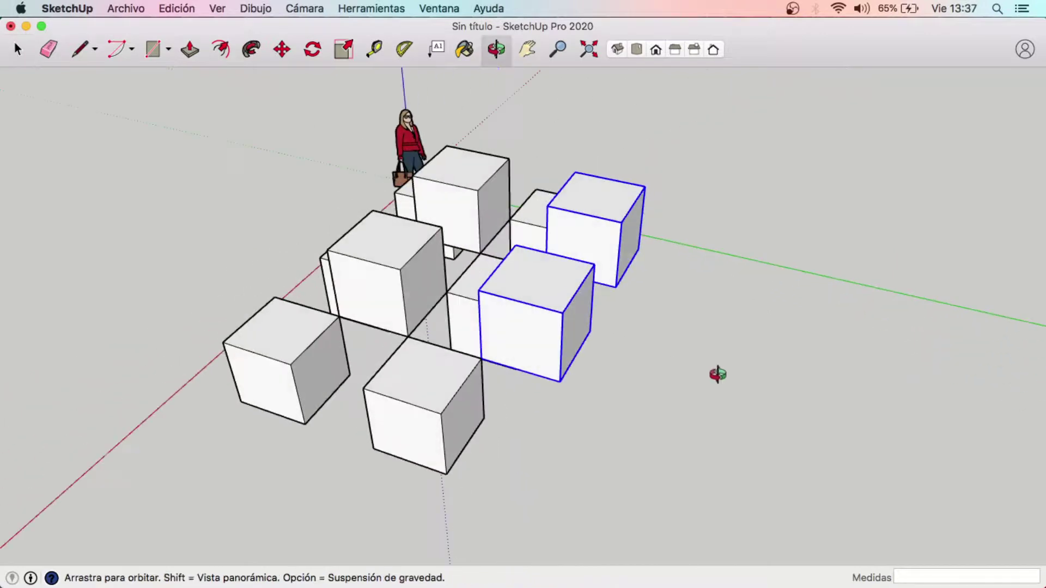
Select the diagonal row of three cubes (front, middle, back).
{"action": "left_click", "coordinate": [461, 388]}
{"action": "left_click", "coordinate": [473, 270], "text": "shift"}
{"action": "left_click", "coordinate": [534, 208], "text": "shift"}
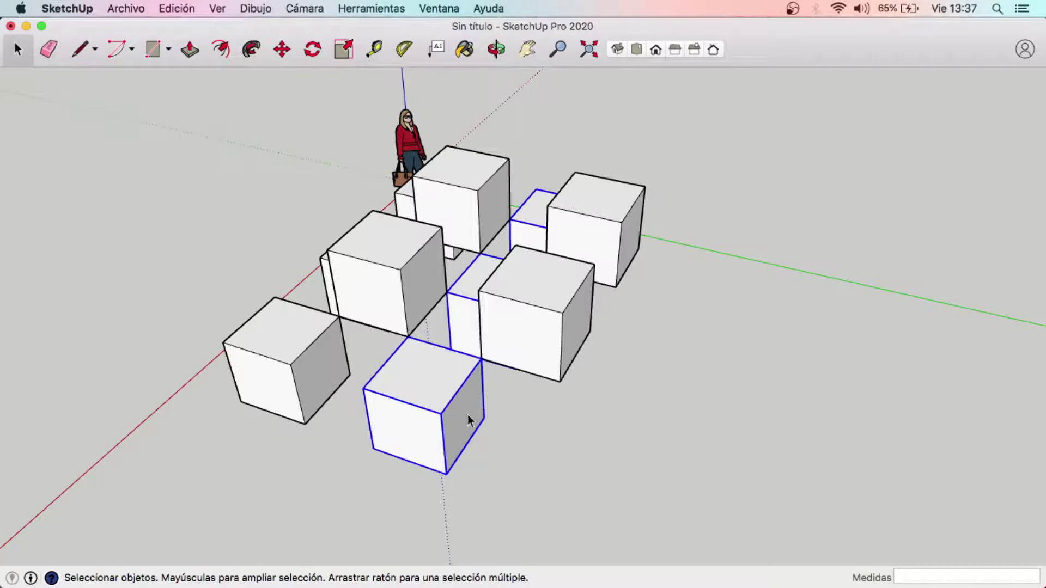
{"action": "left_click", "coordinate": [523, 425]}
{"action": "left_click", "coordinate": [475, 274], "text": "shift"}
{"action": "middle_click_drag", "start_coordinate": [475, 275], "coordinate": [523, 299]}
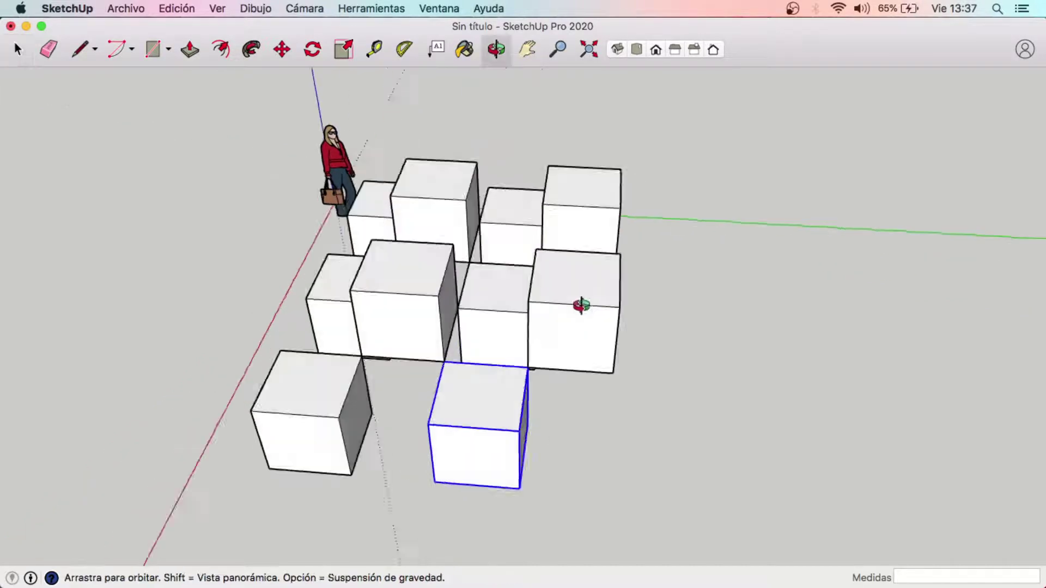
{"action": "left_click", "coordinate": [521, 218], "text": "shift"}
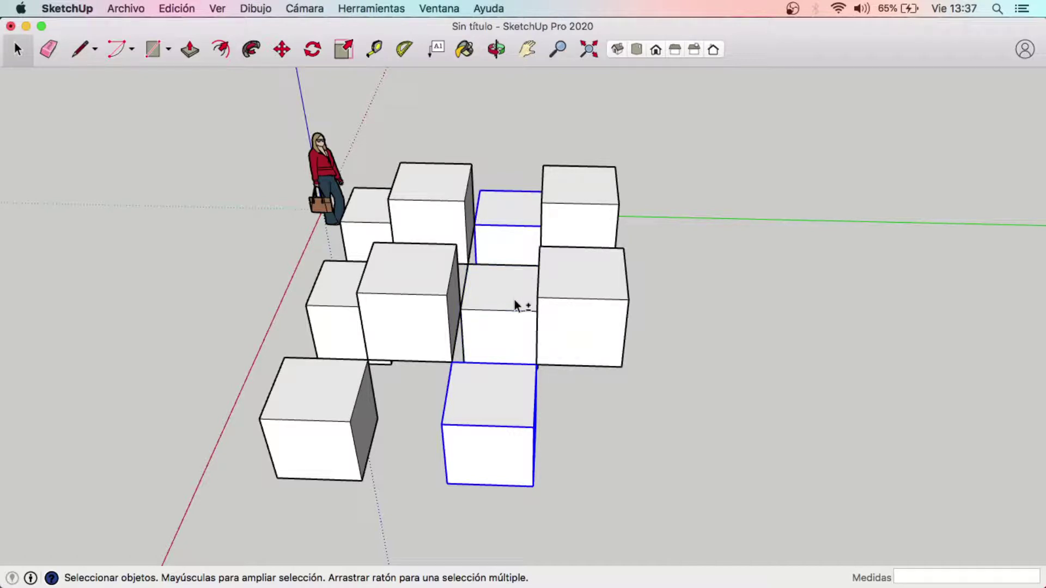
{"action": "mouse_move", "coordinate": [623, 341]}
{"action": "middle_mouse_down"}
{"action": "mouse_move", "coordinate": [603, 365]}
{"action": "mouse_move", "coordinate": [509, 383]}
{"action": "middle_mouse_up"}
Paste the three cubes and move them by their top corner against the lattice.
{"action": "key", "text": "super+v"}
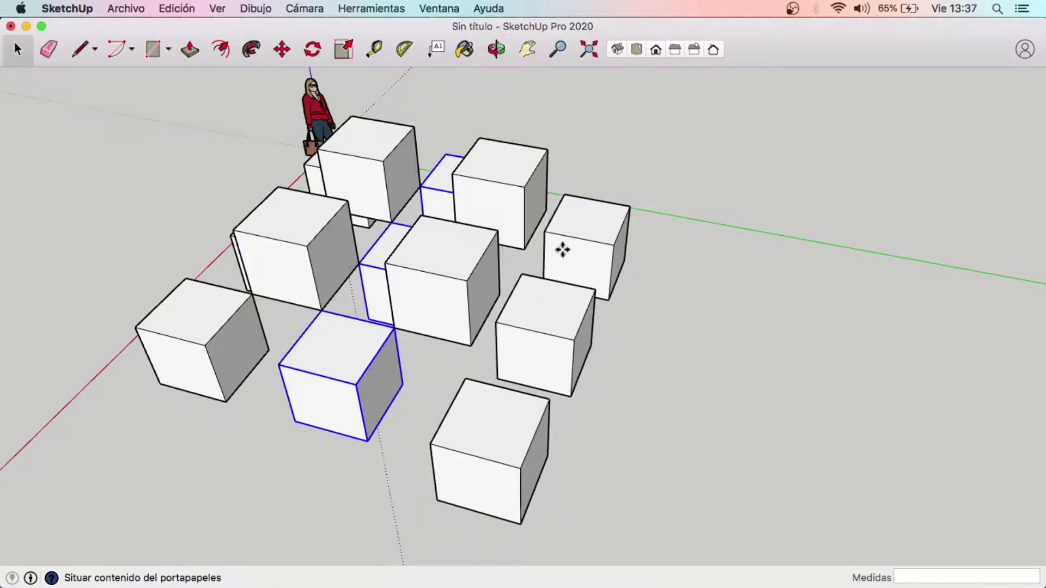
{"action": "left_click", "coordinate": [564, 252]}
{"action": "key", "text": "m"}
{"action": "middle_click_drag", "start_coordinate": [583, 352], "coordinate": [438, 393]}
{"action": "left_click", "coordinate": [420, 377]}
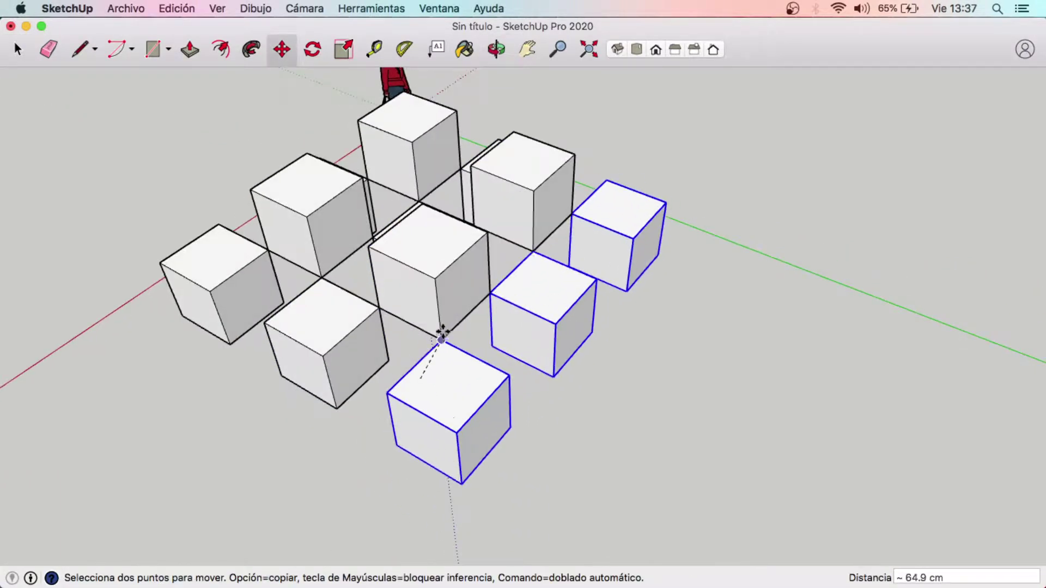
{"action": "left_click", "coordinate": [441, 335]}
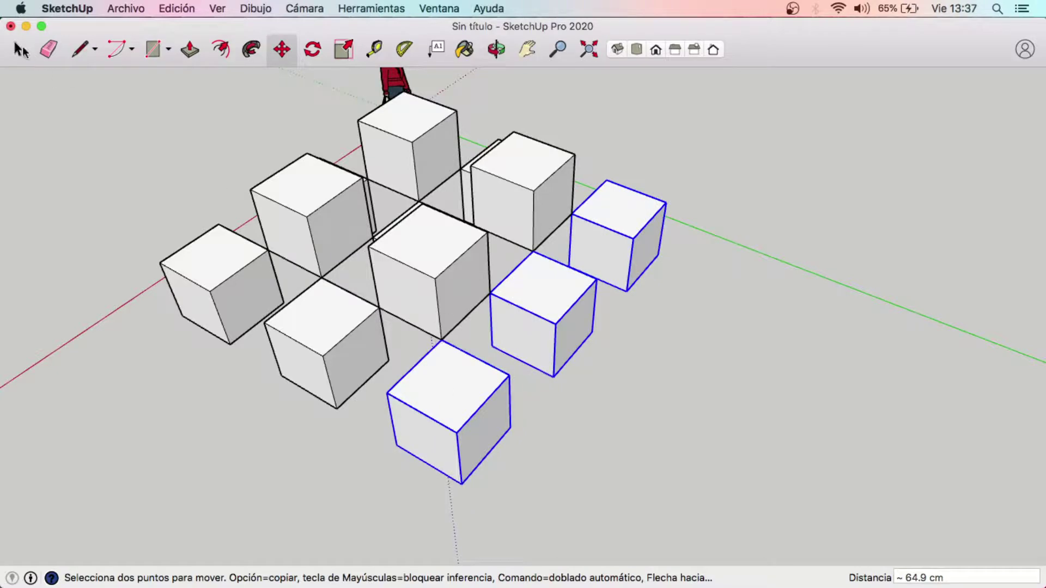
{"action": "key", "text": "space"}
{"action": "left_click", "coordinate": [98, 297]}
{"action": "mouse_move", "coordinate": [98, 297]}
{"action": "middle_mouse_down"}
{"action": "mouse_move", "coordinate": [187, 331]}
{"action": "mouse_move", "coordinate": [369, 337]}
{"action": "mouse_move", "coordinate": [517, 316]}
{"action": "mouse_move", "coordinate": [308, 333]}
{"action": "middle_mouse_up"}
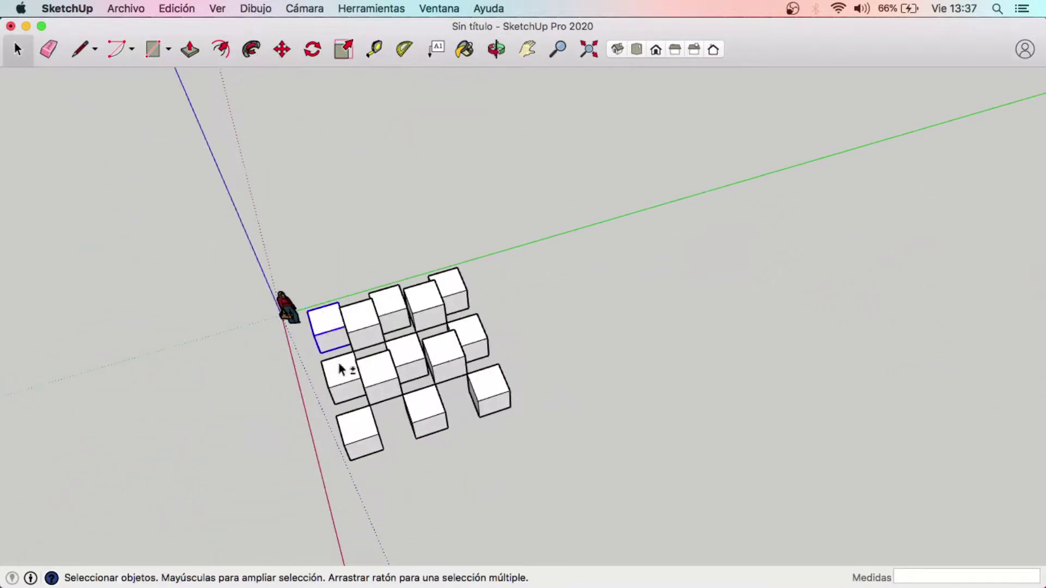
Paste the nine-cube lower layer on top, shifted 100 cm so corners touch.
{"action": "left_click", "coordinate": [425, 431], "text": "shift"}
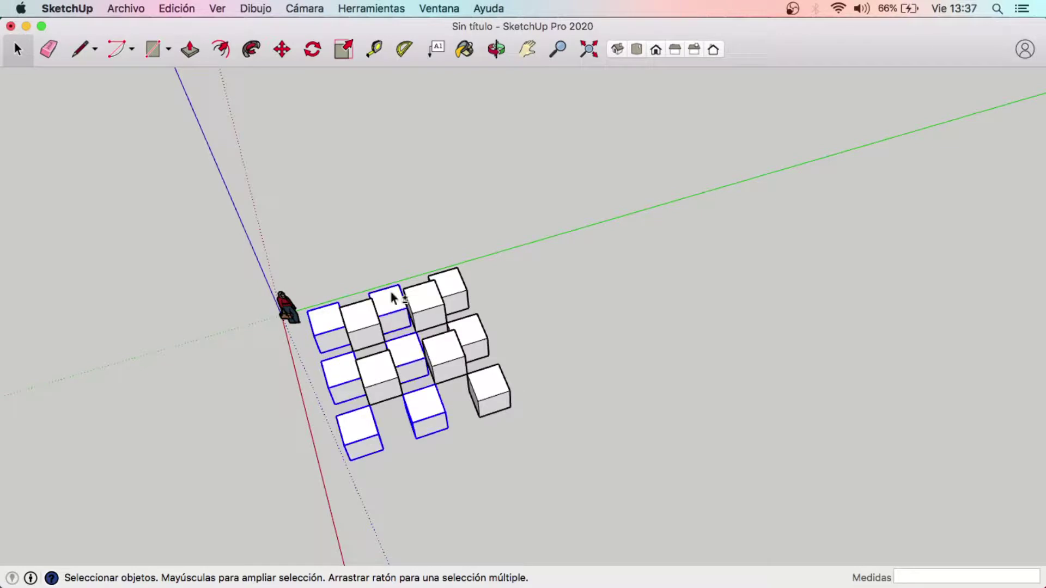
{"action": "mouse_move", "coordinate": [469, 419]}
{"action": "middle_mouse_down"}
{"action": "mouse_move", "coordinate": [416, 413]}
{"action": "mouse_move", "coordinate": [456, 355]}
{"action": "middle_mouse_up"}
{"action": "key", "text": "ctrl+v"}
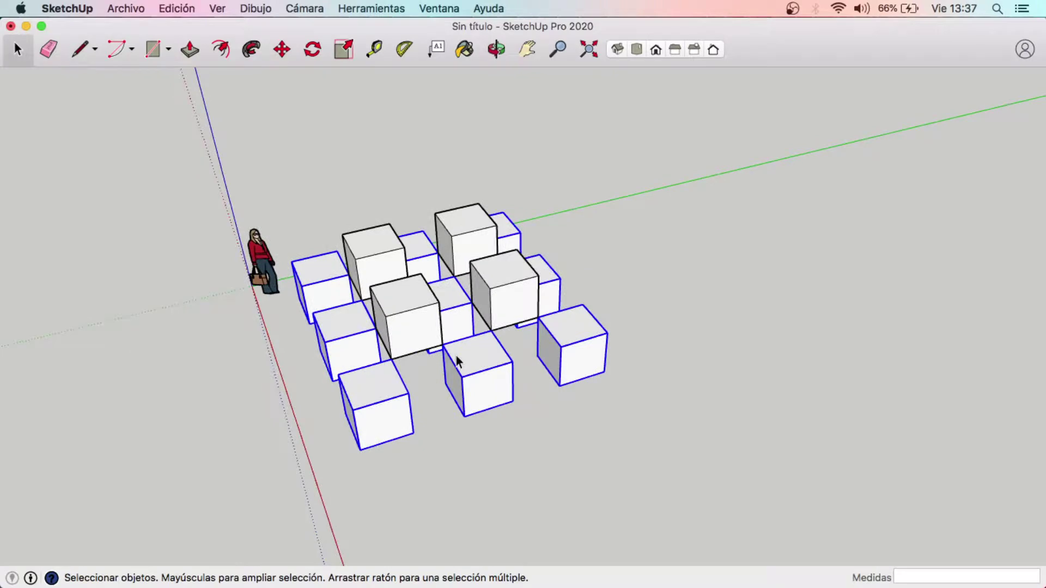
{"action": "key", "text": "o"}
{"action": "middle_click_drag", "start_coordinate": [338, 266], "coordinate": [293, 292]}
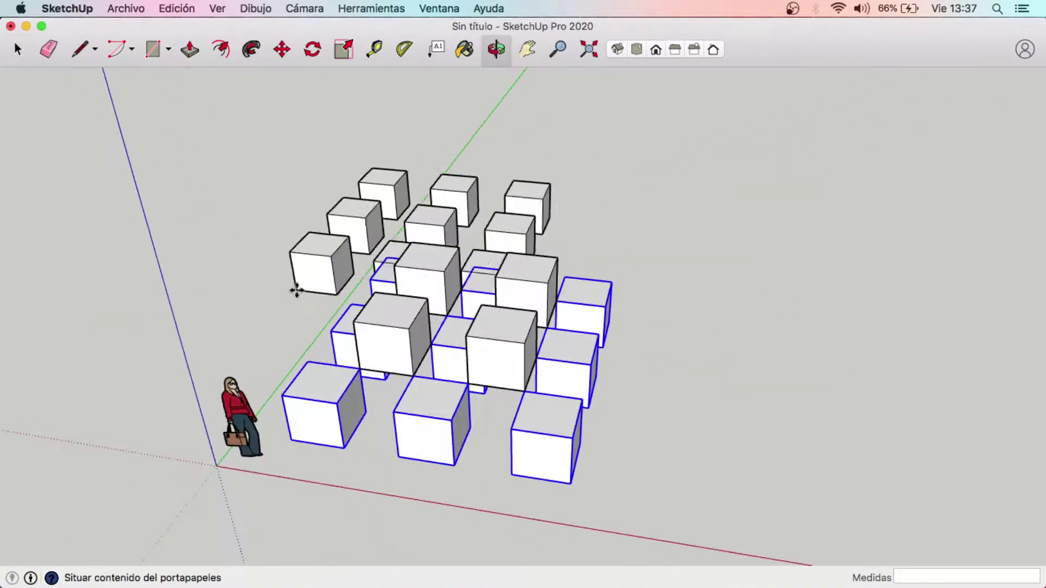
{"action": "left_click", "coordinate": [351, 320]}
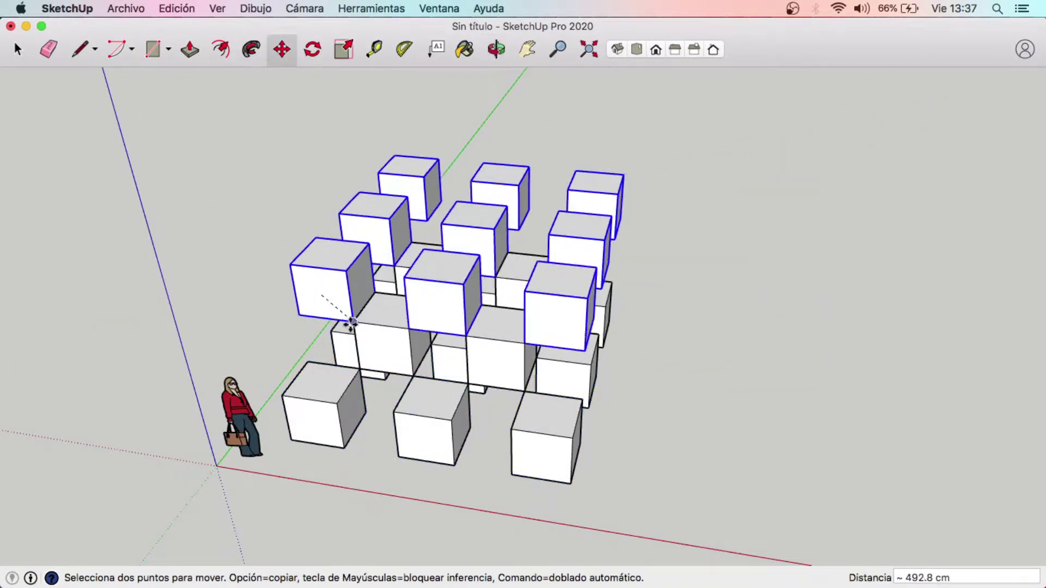
{"action": "left_click", "coordinate": [376, 291]}
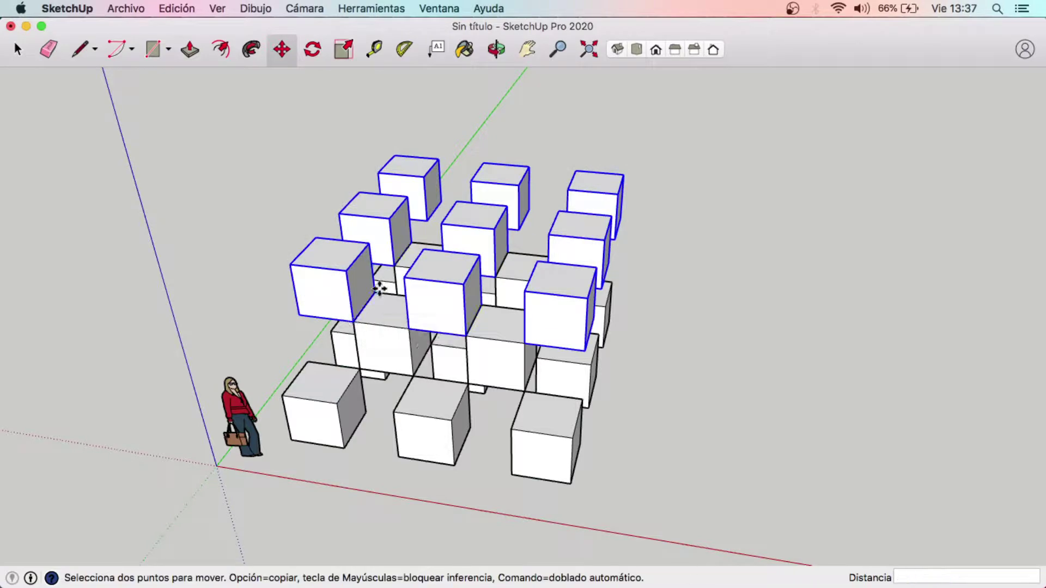
{"action": "left_click", "coordinate": [353, 322]}
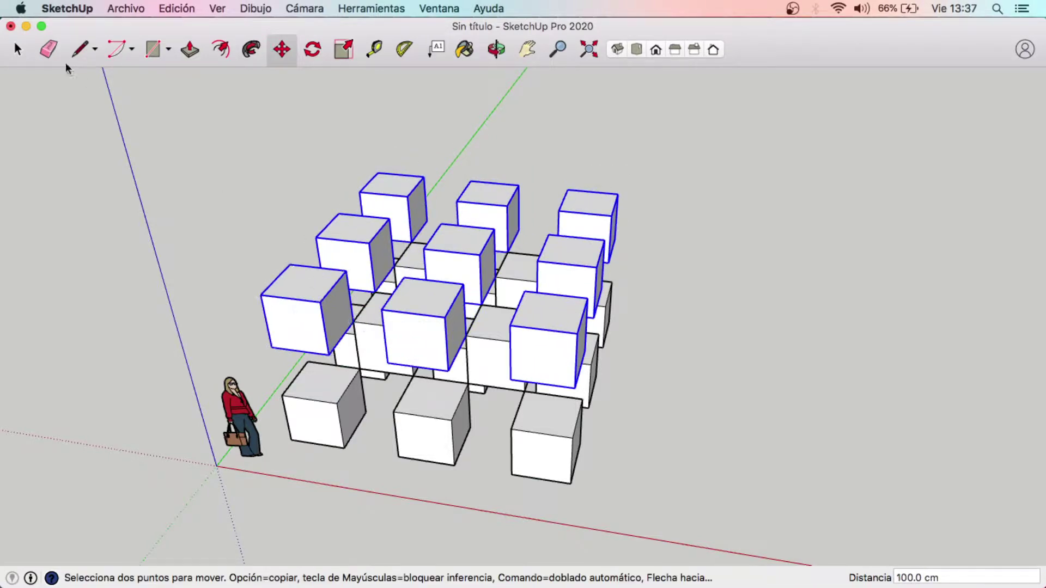
{"action": "left_click", "coordinate": [20, 50]}
{"action": "mouse_move", "coordinate": [444, 257]}
{"action": "middle_mouse_down"}
{"action": "mouse_move", "coordinate": [451, 401]}
{"action": "mouse_move", "coordinate": [598, 404]}
{"action": "middle_mouse_up"}
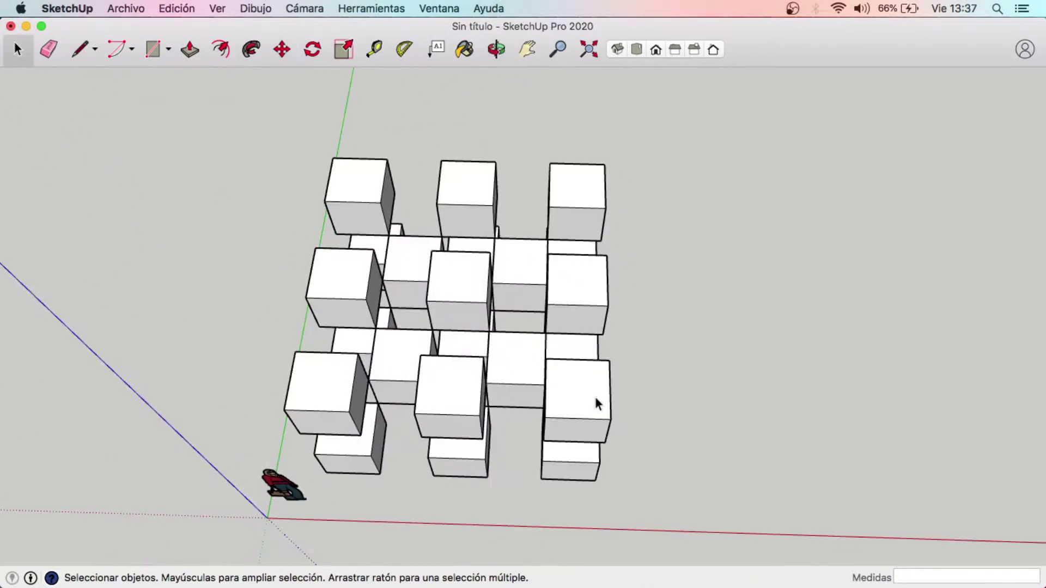
Paste copies of two middle cubes into the lattice's middle gaps.
{"action": "left_click", "coordinate": [530, 351], "text": "shift"}
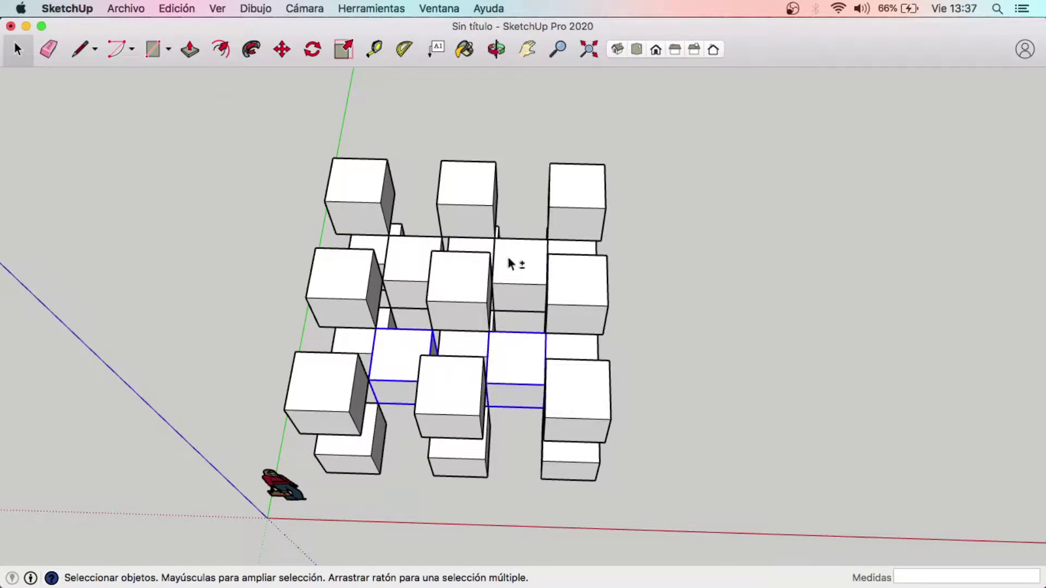
{"action": "left_click", "coordinate": [516, 264], "text": "shift"}
{"action": "middle_click_drag", "start_coordinate": [460, 390], "coordinate": [382, 324]}
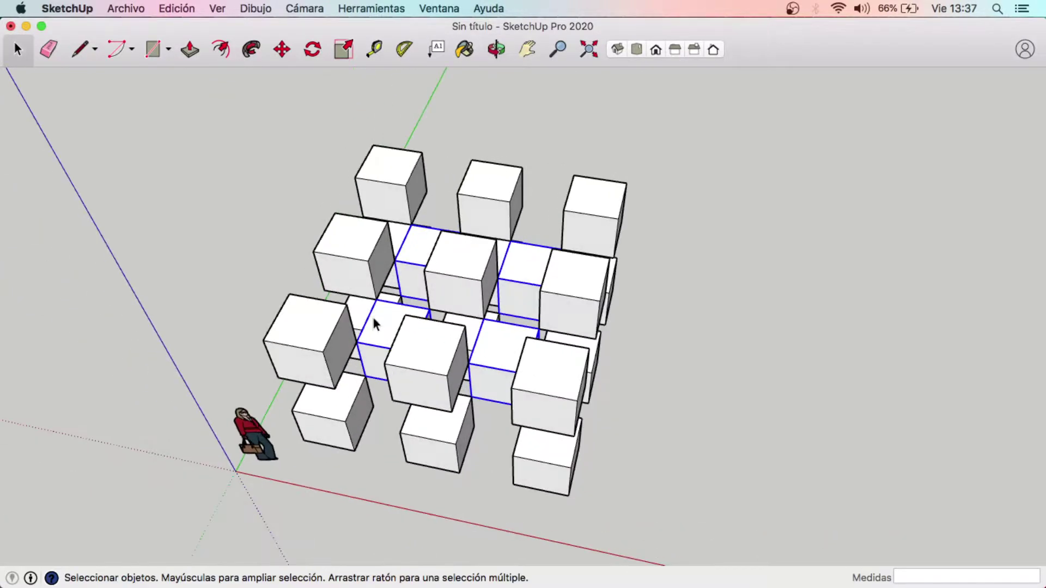
{"action": "key", "text": "super+v"}
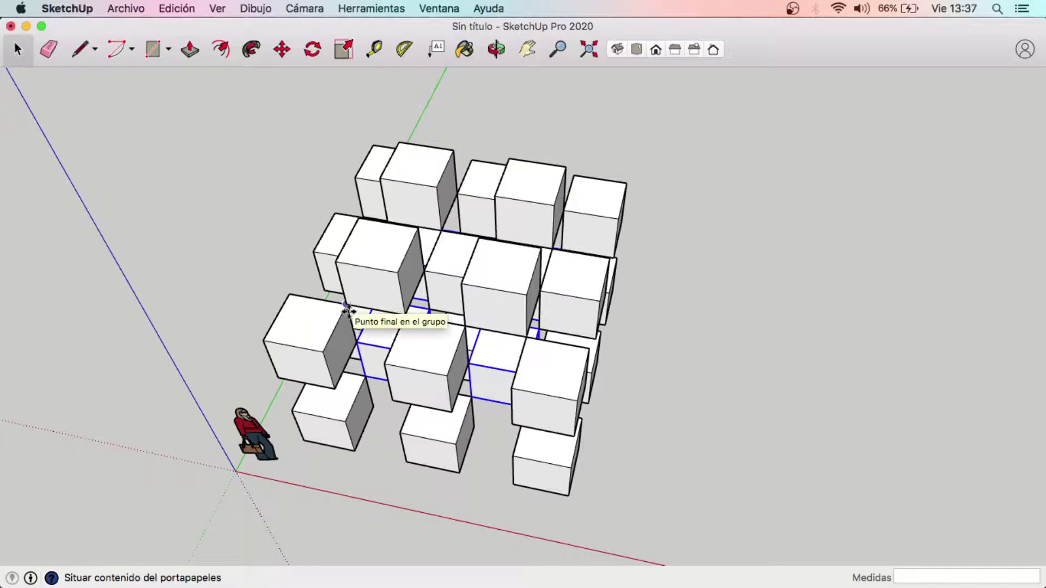
{"action": "left_click", "coordinate": [346, 309]}
{"action": "mouse_move", "coordinate": [347, 309]}
{"action": "middle_mouse_down"}
{"action": "mouse_move", "coordinate": [598, 215]}
{"action": "mouse_move", "coordinate": [572, 212]}
{"action": "middle_mouse_up"}
Copy the front-centre, middle-centre and front-right cubes and paste them into the lattice.
{"action": "key", "text": "space"}
{"action": "left_click", "coordinate": [88, 123]}
{"action": "mouse_move", "coordinate": [88, 123]}
{"action": "middle_mouse_down"}
{"action": "mouse_move", "coordinate": [290, 314]}
{"action": "mouse_move", "coordinate": [336, 267]}
{"action": "middle_mouse_up"}
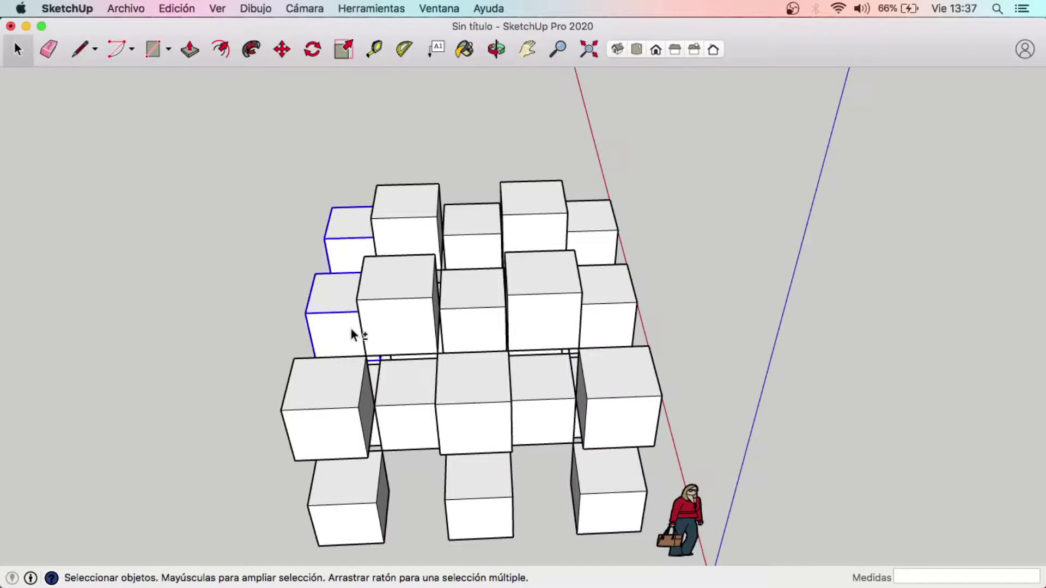
{"action": "left_click", "coordinate": [456, 393], "text": "shift"}
{"action": "left_click", "coordinate": [490, 316], "text": "shift"}
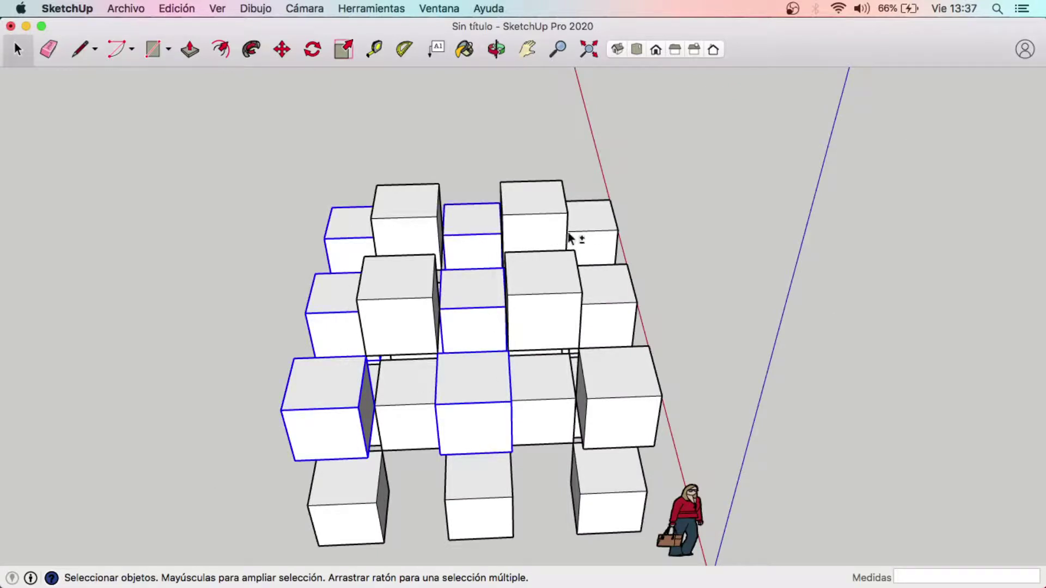
{"action": "left_click", "coordinate": [633, 380], "text": "shift"}
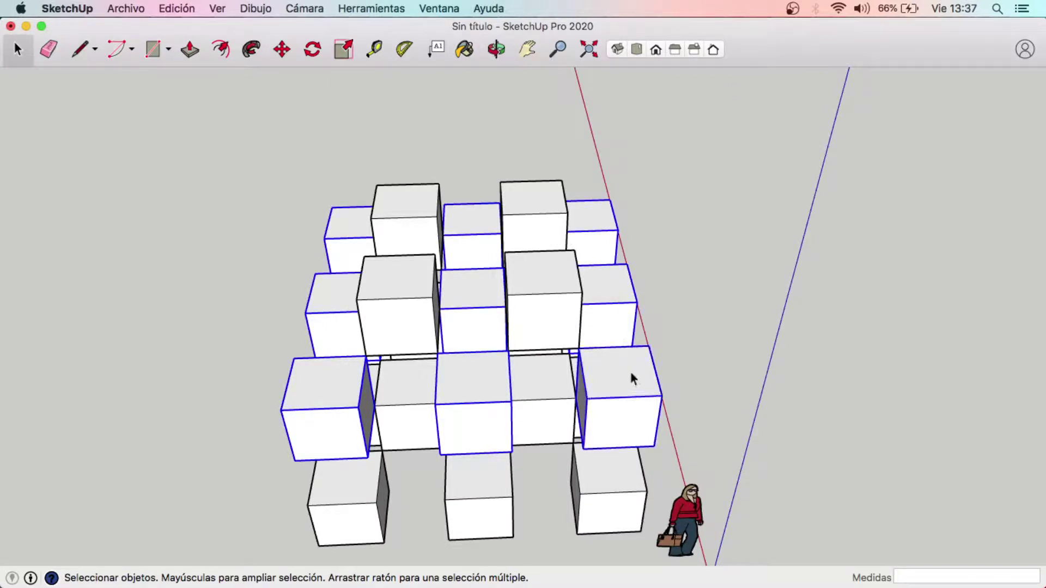
{"action": "key", "text": "super+c"}
{"action": "key", "text": "super+v"}
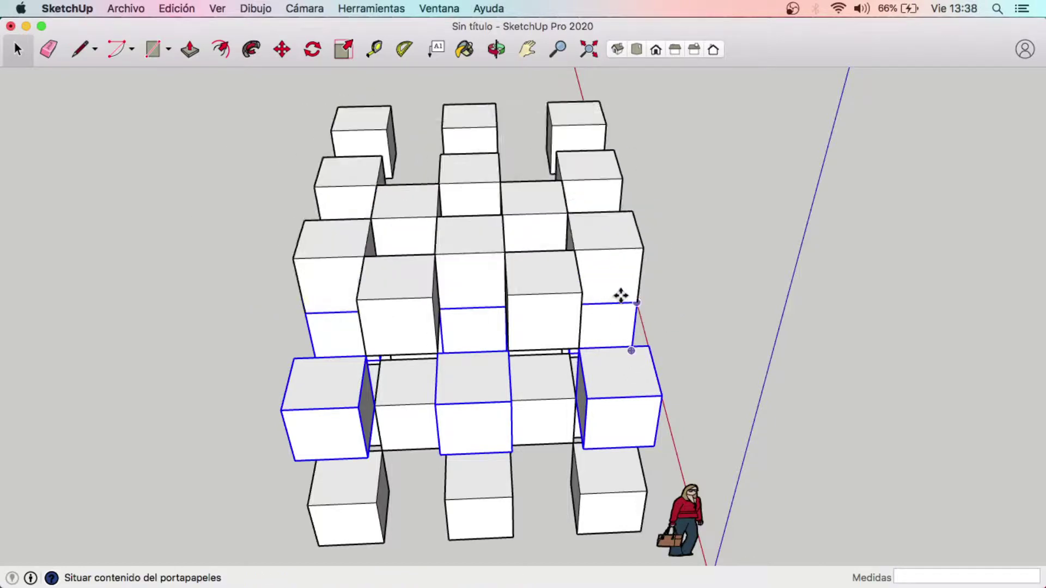
{"action": "left_click", "coordinate": [602, 322]}
Lift the pasted cubes 247.5 cm to form a new upper checkerboard layer.
{"action": "key", "text": "m"}
{"action": "middle_click_drag", "start_coordinate": [603, 321], "coordinate": [511, 381]}
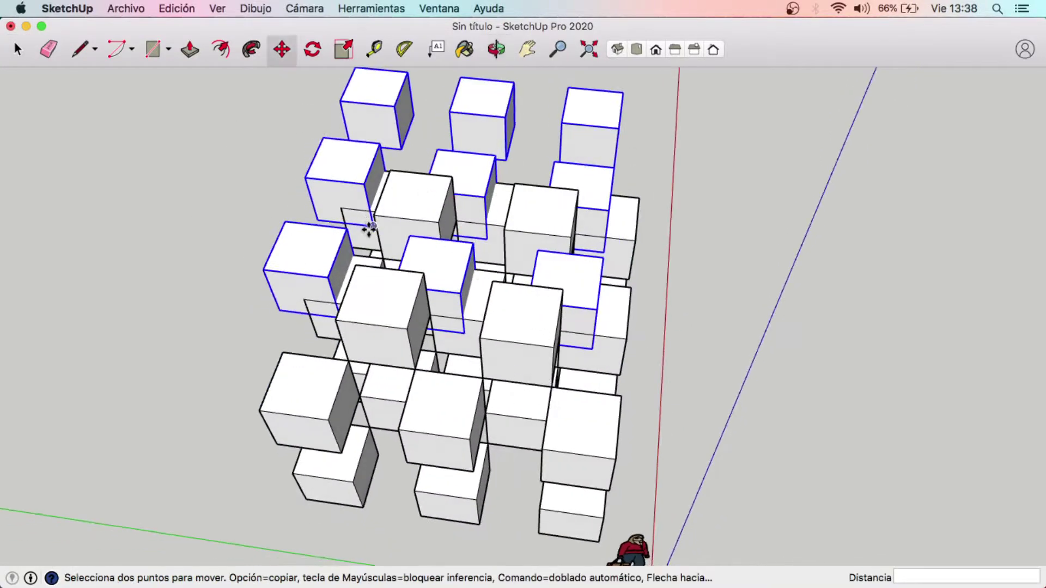
{"action": "left_click", "coordinate": [371, 226]}
{"action": "left_click", "coordinate": [359, 264]}
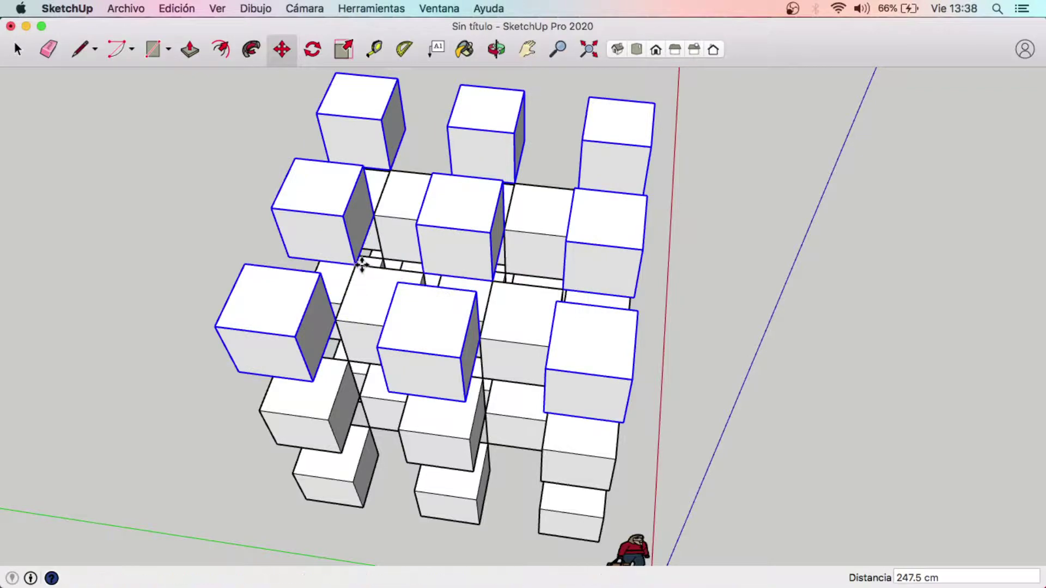
{"action": "left_click", "coordinate": [18, 51]}
{"action": "left_click", "coordinate": [152, 253]}
{"action": "scroll", "coordinate": [151, 253], "scroll_direction": "down", "scroll_amount": 1}
{"action": "mouse_move", "coordinate": [149, 247]}
{"action": "middle_mouse_down"}
{"action": "mouse_move", "coordinate": [227, 215]}
{"action": "mouse_move", "coordinate": [259, 304]}
{"action": "mouse_move", "coordinate": [708, 108]}
{"action": "mouse_move", "coordinate": [420, 262]}
{"action": "mouse_move", "coordinate": [627, 126]}
{"action": "mouse_move", "coordinate": [621, 258]}
{"action": "mouse_move", "coordinate": [655, 371]}
{"action": "mouse_move", "coordinate": [509, 338]}
{"action": "mouse_move", "coordinate": [519, 357]}
{"action": "mouse_move", "coordinate": [420, 350]}
{"action": "mouse_move", "coordinate": [591, 227]}
{"action": "mouse_move", "coordinate": [501, 236]}
{"action": "mouse_move", "coordinate": [525, 165]}
{"action": "mouse_move", "coordinate": [329, 140]}
{"action": "mouse_move", "coordinate": [490, 149]}
{"action": "mouse_move", "coordinate": [488, 303]}
{"action": "mouse_move", "coordinate": [443, 205]}
{"action": "middle_mouse_up"}
{"action": "scroll", "coordinate": [482, 296], "scroll_direction": "up", "scroll_amount": 5}
{"action": "scroll", "coordinate": [443, 205], "scroll_direction": "down", "scroll_amount": 5}
{"action": "scroll", "coordinate": [244, 256], "scroll_direction": "down", "scroll_amount": 5}
{"action": "scroll", "coordinate": [467, 276], "scroll_direction": "down", "scroll_amount": 3}
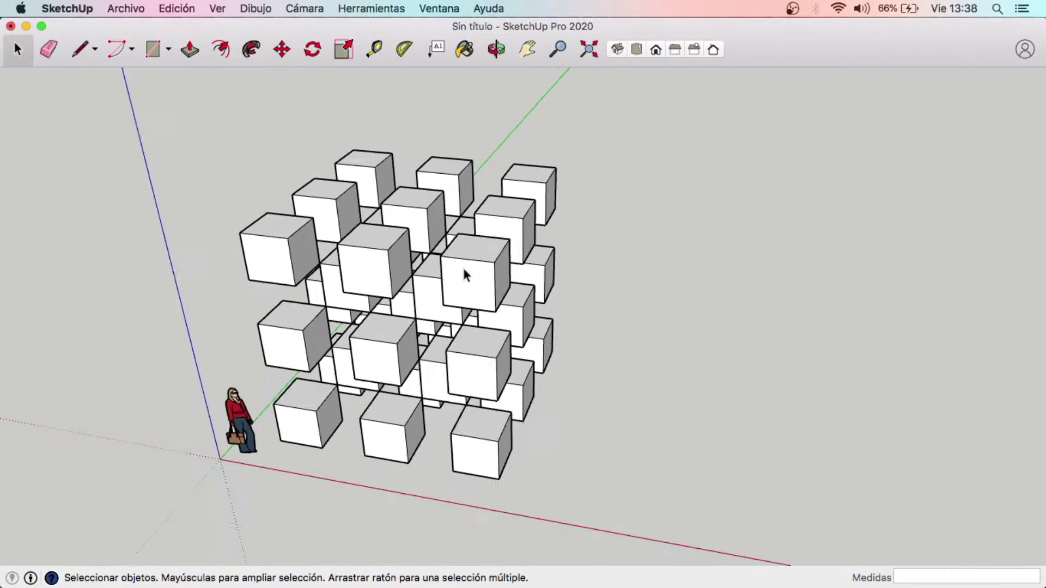
{"action": "mouse_move", "coordinate": [467, 275]}
{"action": "middle_mouse_down"}
{"action": "mouse_move", "coordinate": [324, 286]}
{"action": "mouse_move", "coordinate": [362, 262]}
{"action": "mouse_move", "coordinate": [117, 252]}
{"action": "mouse_move", "coordinate": [490, 262]}
{"action": "mouse_move", "coordinate": [790, 289]}
{"action": "mouse_move", "coordinate": [406, 278]}
{"action": "mouse_move", "coordinate": [376, 164]}
{"action": "mouse_move", "coordinate": [499, 323]}
{"action": "mouse_move", "coordinate": [467, 221]}
{"action": "mouse_move", "coordinate": [477, 277]}
{"action": "middle_mouse_up"}
{"action": "scroll", "coordinate": [499, 326], "scroll_direction": "up", "scroll_amount": 3}
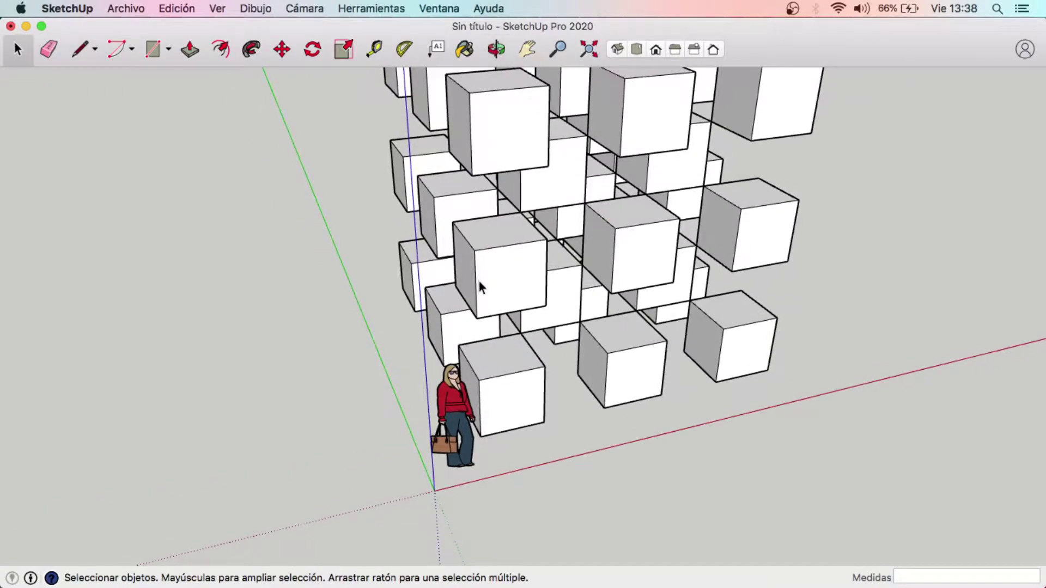
{"action": "scroll", "coordinate": [529, 283], "scroll_direction": "down", "scroll_amount": 3}
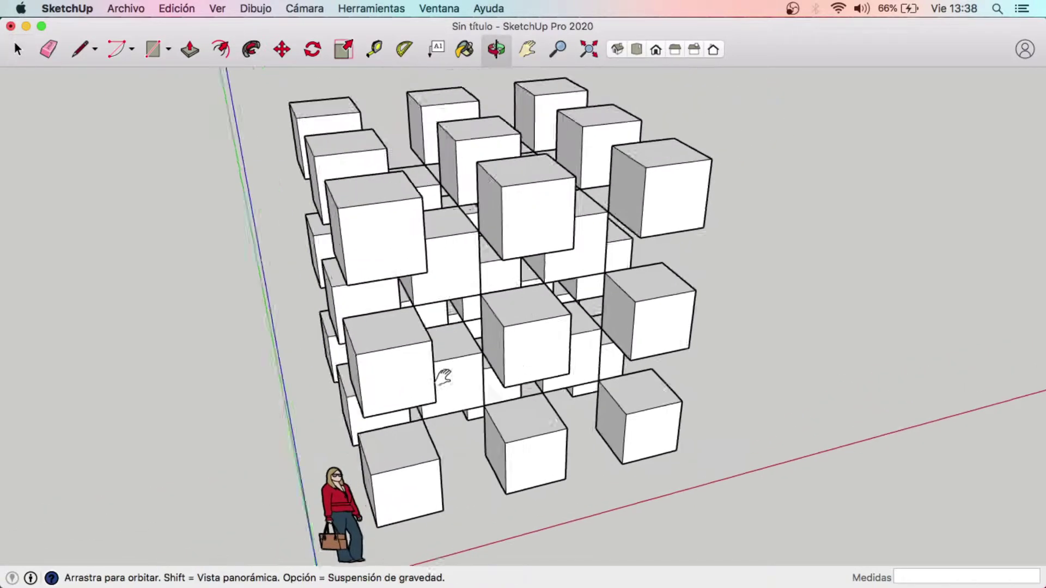
{"action": "middle_click_drag", "start_coordinate": [440, 362], "coordinate": [485, 348]}
{"action": "middle_click_drag", "start_coordinate": [619, 332], "coordinate": [538, 341]}
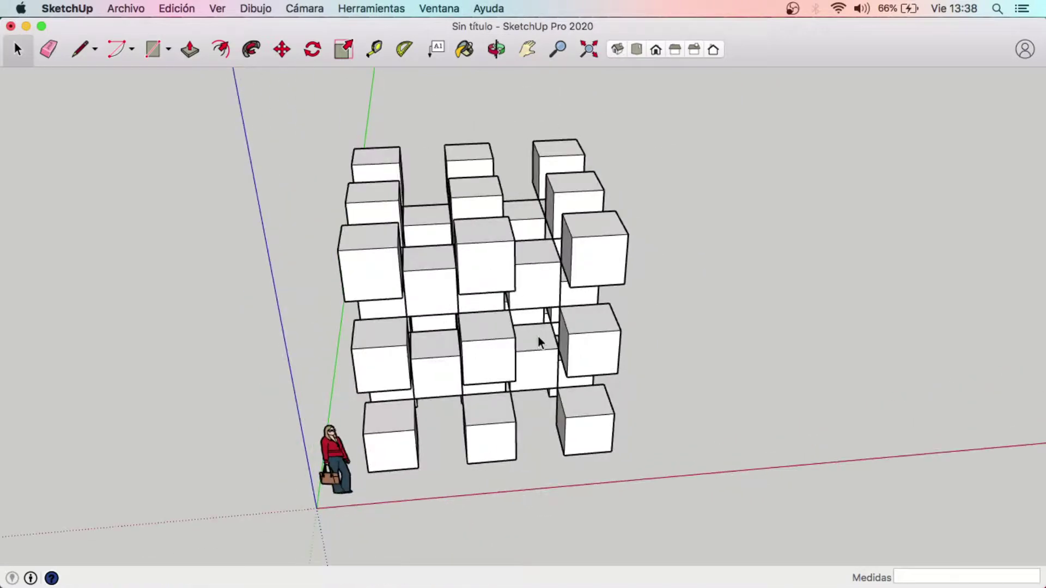
{"action": "left_click", "coordinate": [358, 283]}
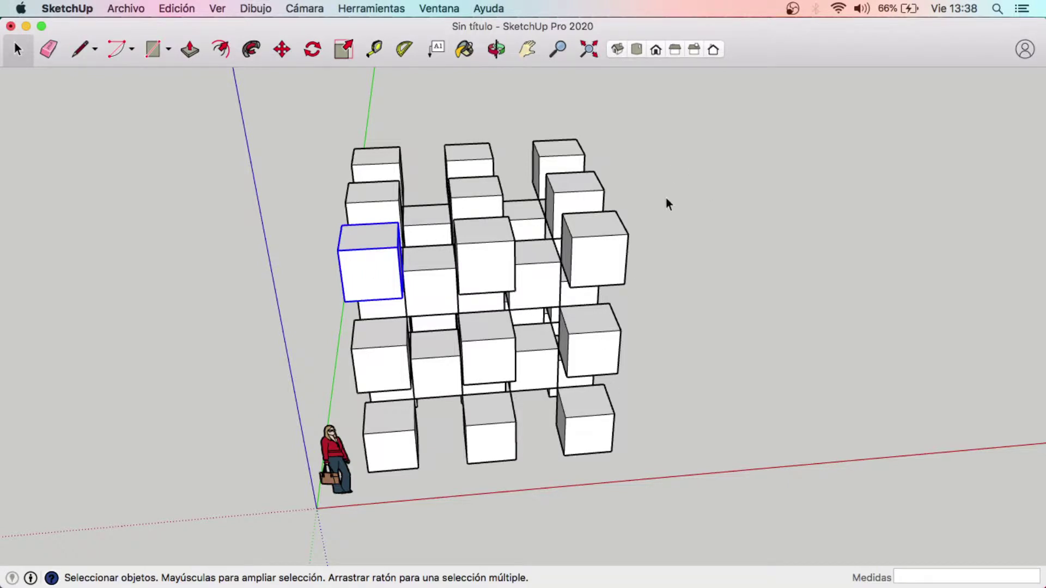
{"action": "left_click", "coordinate": [482, 272]}
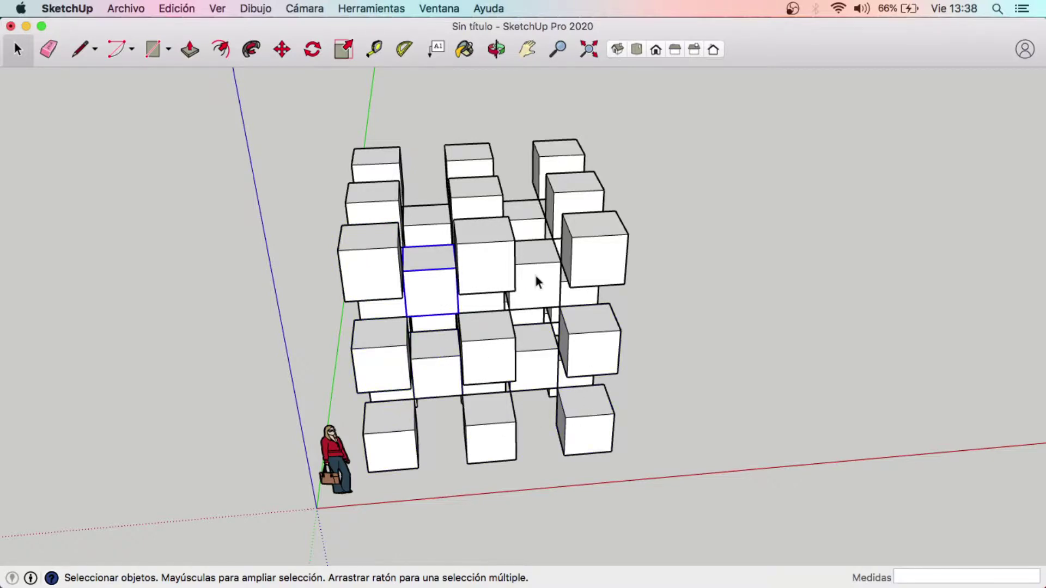
{"action": "mouse_move", "coordinate": [534, 275]}
{"action": "middle_mouse_down"}
{"action": "mouse_move", "coordinate": [703, 333]}
{"action": "mouse_move", "coordinate": [838, 325]}
{"action": "mouse_move", "coordinate": [832, 306]}
{"action": "middle_mouse_up"}
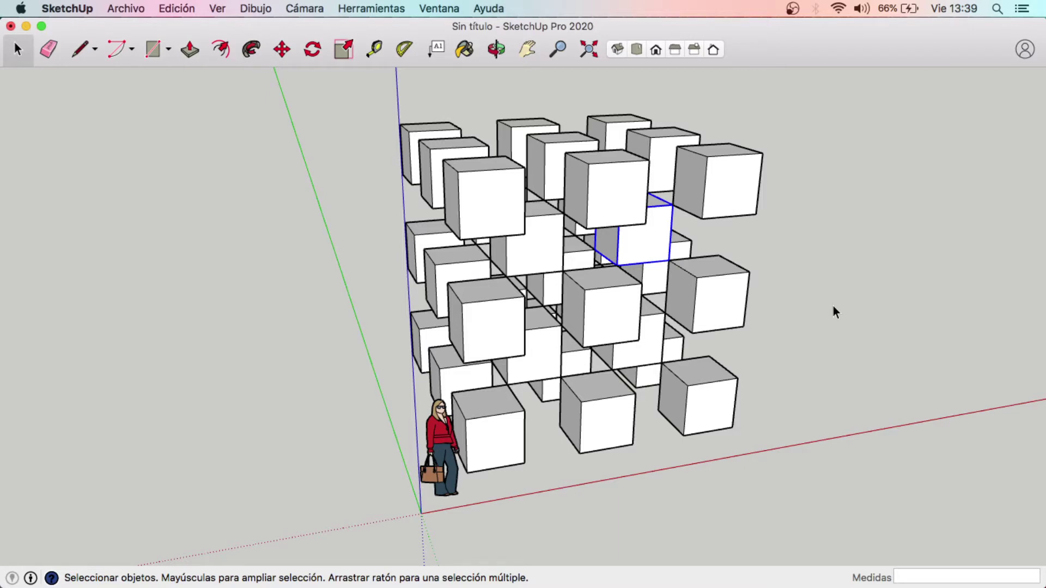
{"action": "mouse_move", "coordinate": [833, 306]}
{"action": "middle_mouse_down"}
{"action": "mouse_move", "coordinate": [848, 319]}
{"action": "mouse_move", "coordinate": [803, 360]}
{"action": "mouse_move", "coordinate": [823, 405]}
{"action": "mouse_move", "coordinate": [761, 390]}
{"action": "middle_mouse_up"}
{"action": "key", "text": "space"}
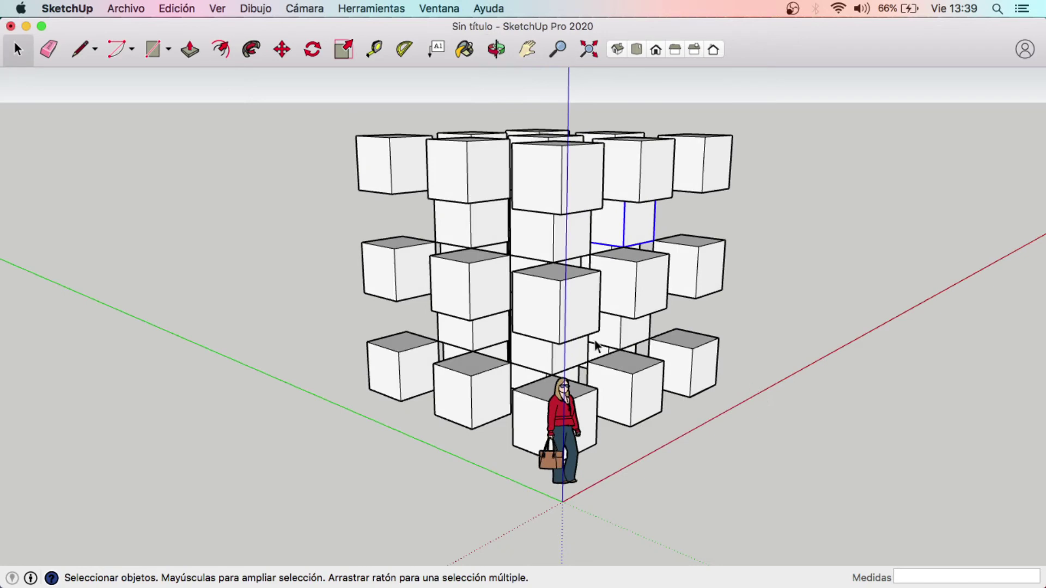